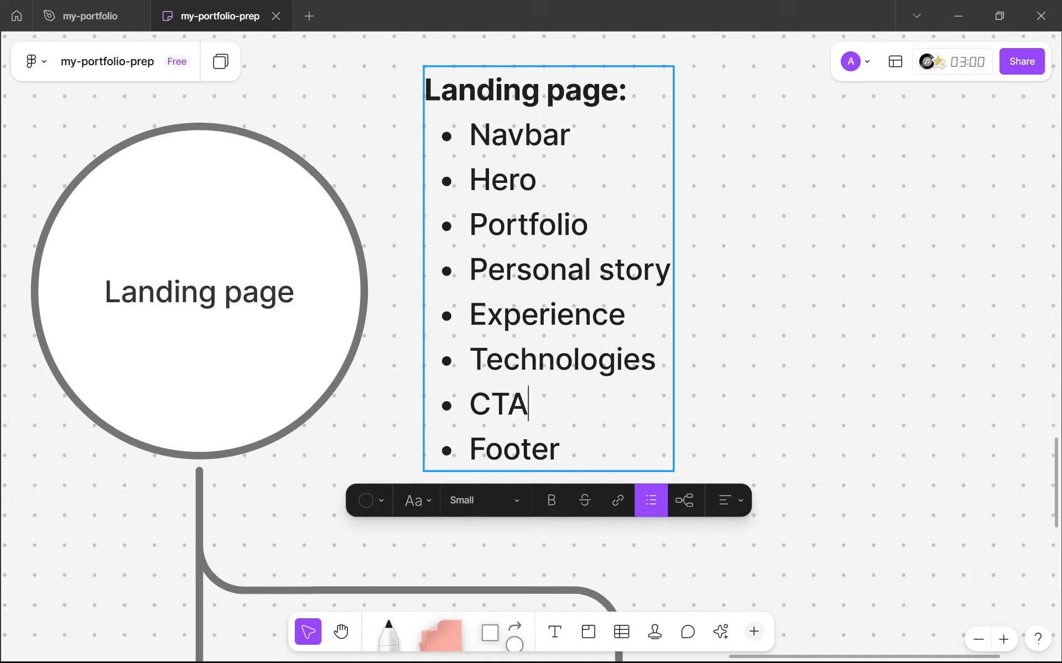
Switch to the my-portfolio design file and duplicate the landing-tech-desktop frame
{"action": "key", "text": "Escape"}
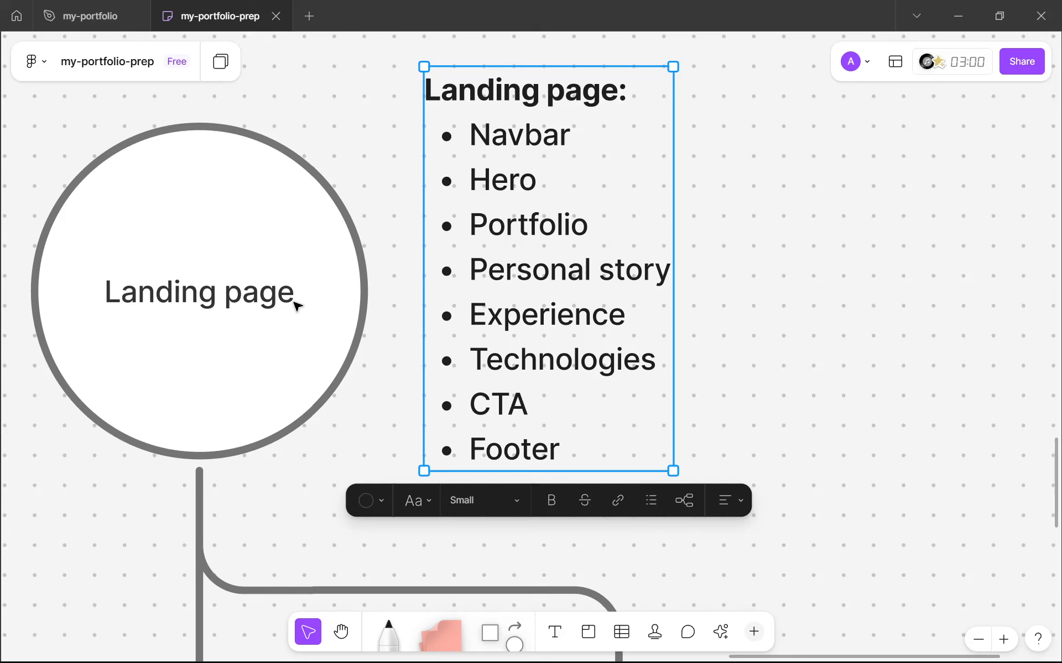
{"action": "scroll", "coordinate": [326, 312], "scroll_direction": "down", "scroll_amount": 3, "text": "ctrl"}
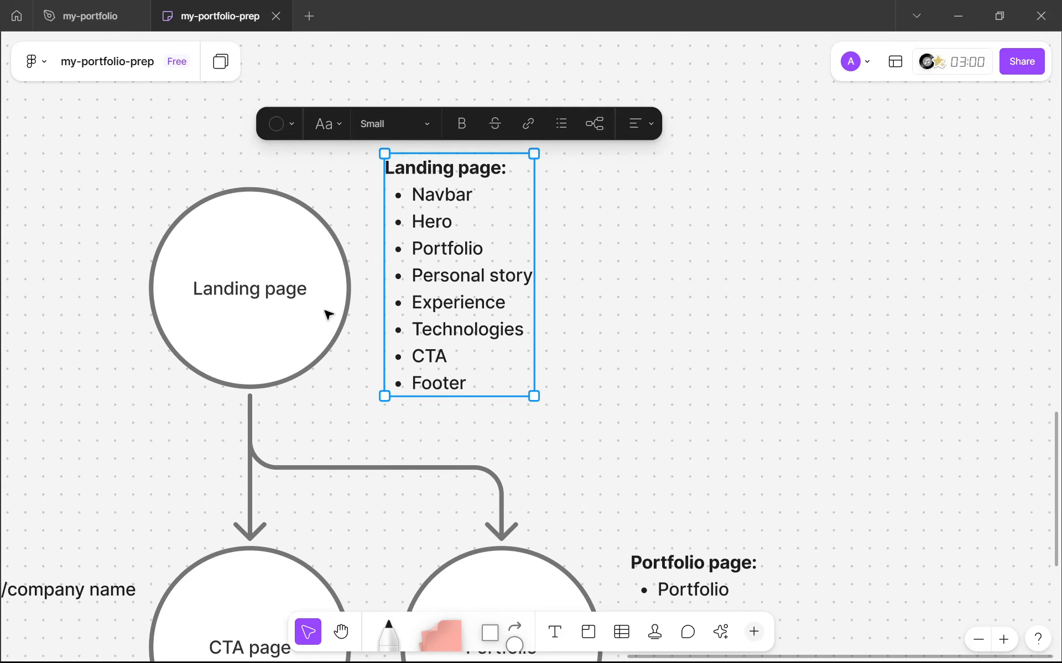
{"action": "scroll", "coordinate": [439, 354], "scroll_direction": "up", "scroll_amount": 2, "text": "ctrl"}
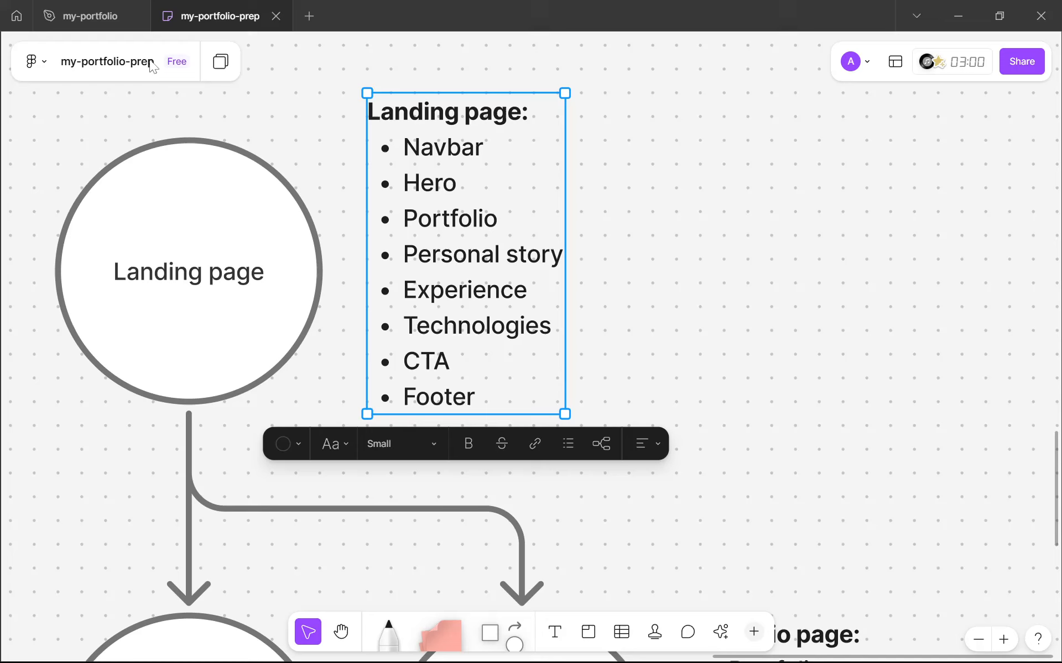
{"action": "left_click", "coordinate": [89, 15]}
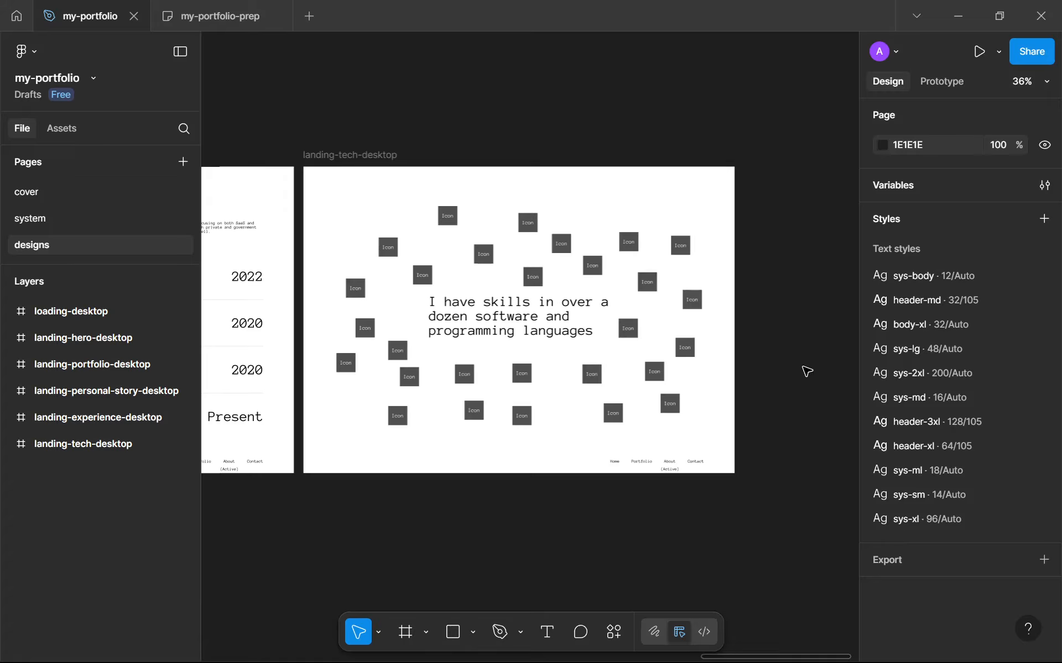
{"action": "left_click_drag", "start_coordinate": [725, 383], "coordinate": [718, 381]}
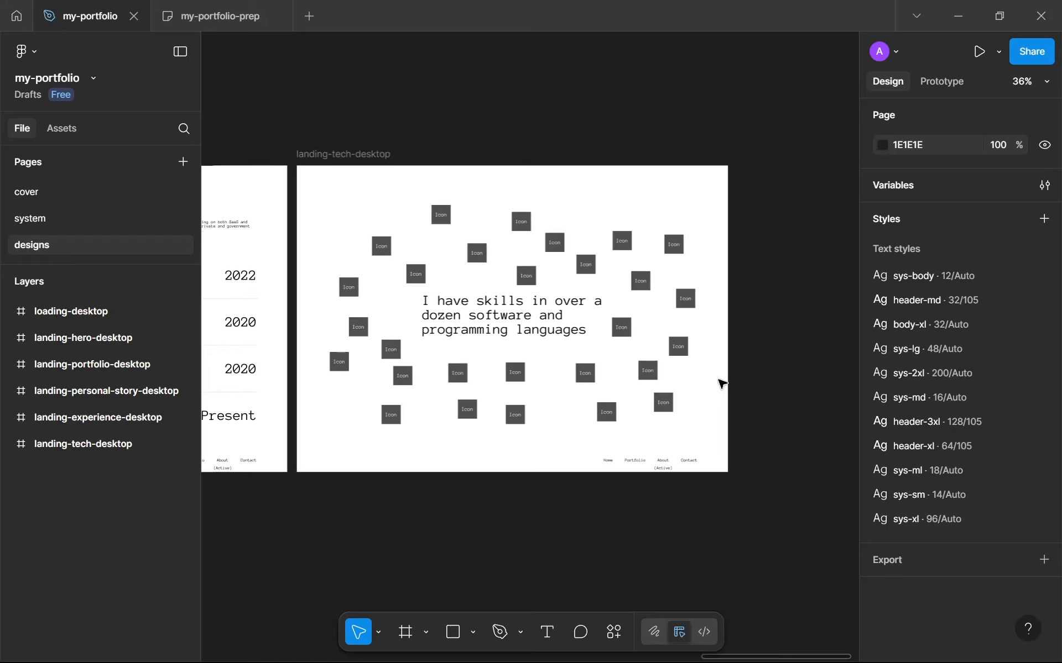
{"action": "scroll", "coordinate": [718, 382], "scroll_direction": "down", "scroll_amount": 3}
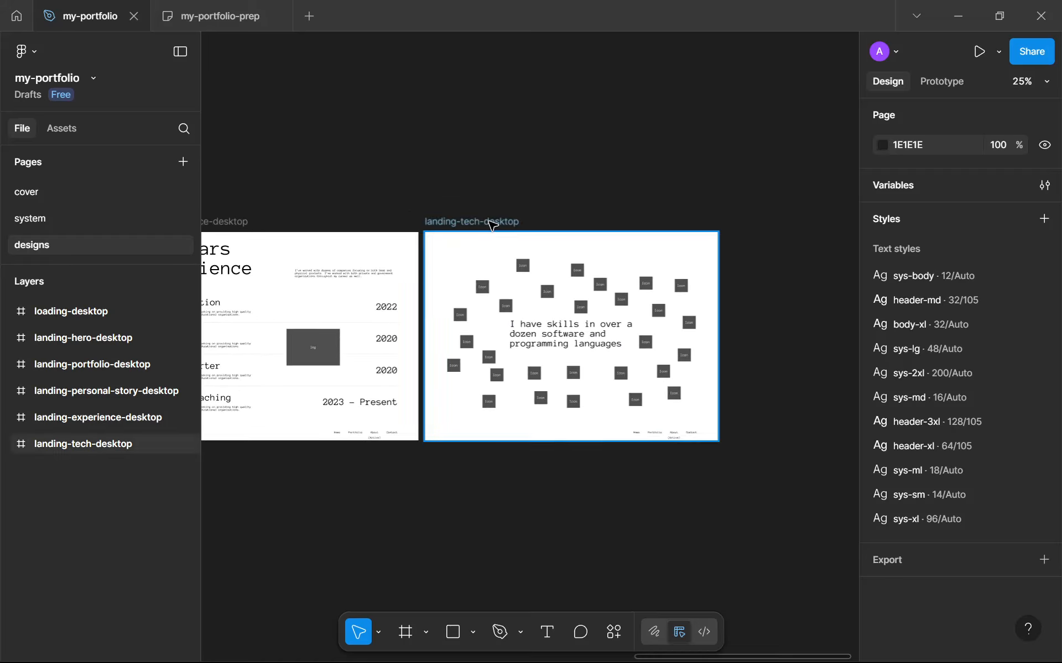
{"action": "left_click", "coordinate": [492, 223]}
{"action": "key", "text": "ctrl+d"}
{"action": "left_click_drag", "start_coordinate": [706, 296], "coordinate": [529, 281]}
Examine the duplicated frame's navigation links and the (Active) label beneath them
{"action": "scroll", "coordinate": [565, 285], "scroll_direction": "up", "scroll_amount": 3}
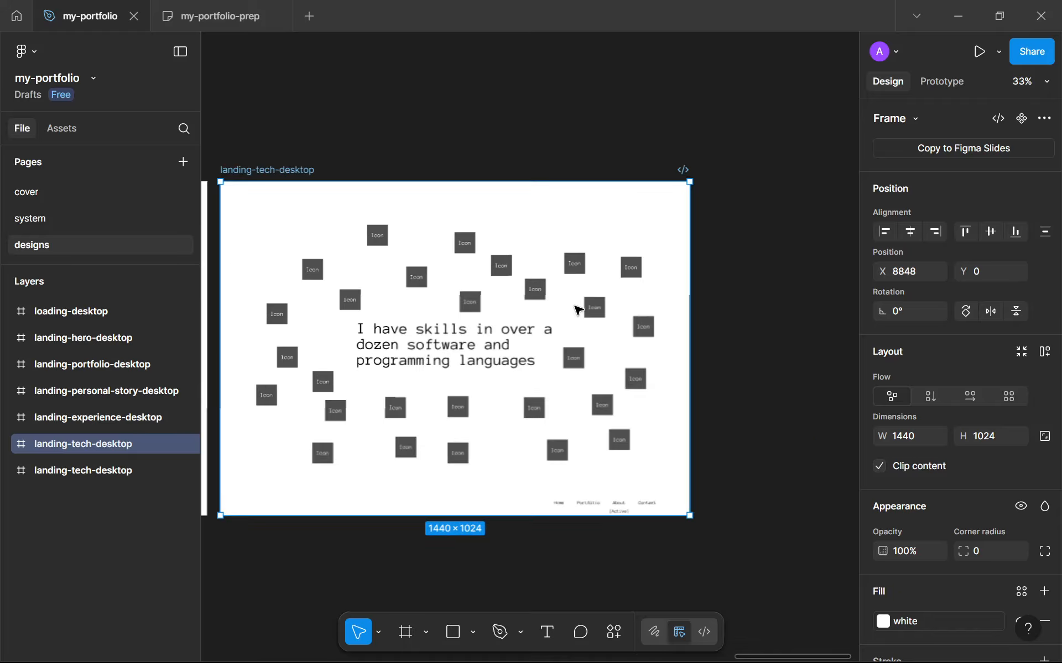
{"action": "scroll", "coordinate": [601, 434], "scroll_direction": "up", "scroll_amount": 2}
{"action": "left_click_drag", "start_coordinate": [600, 435], "coordinate": [623, 438]}
{"action": "scroll", "coordinate": [669, 549], "scroll_direction": "up", "scroll_amount": 4}
{"action": "scroll", "coordinate": [658, 542], "scroll_direction": "down", "scroll_amount": 5}
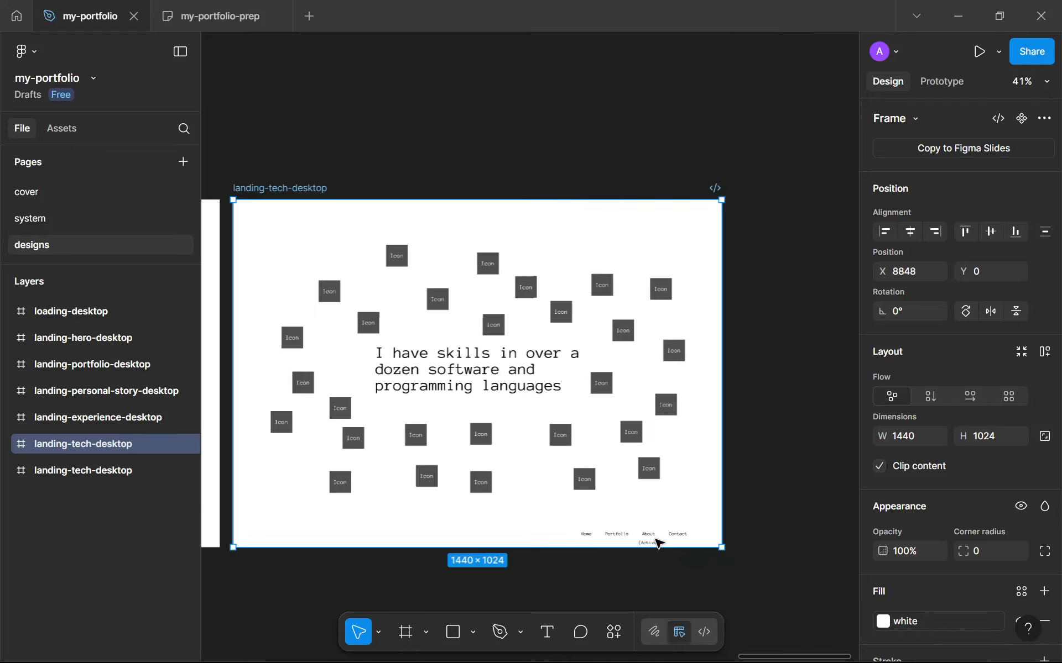
{"action": "scroll", "coordinate": [647, 534], "scroll_direction": "up", "scroll_amount": 5}
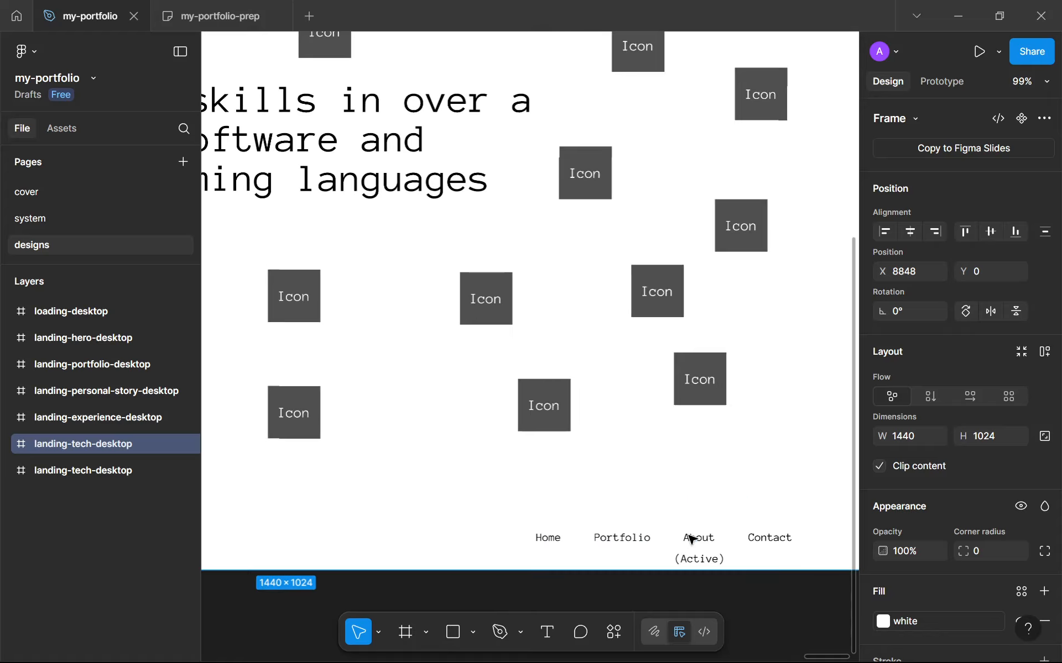
{"action": "double_click", "coordinate": [590, 465]}
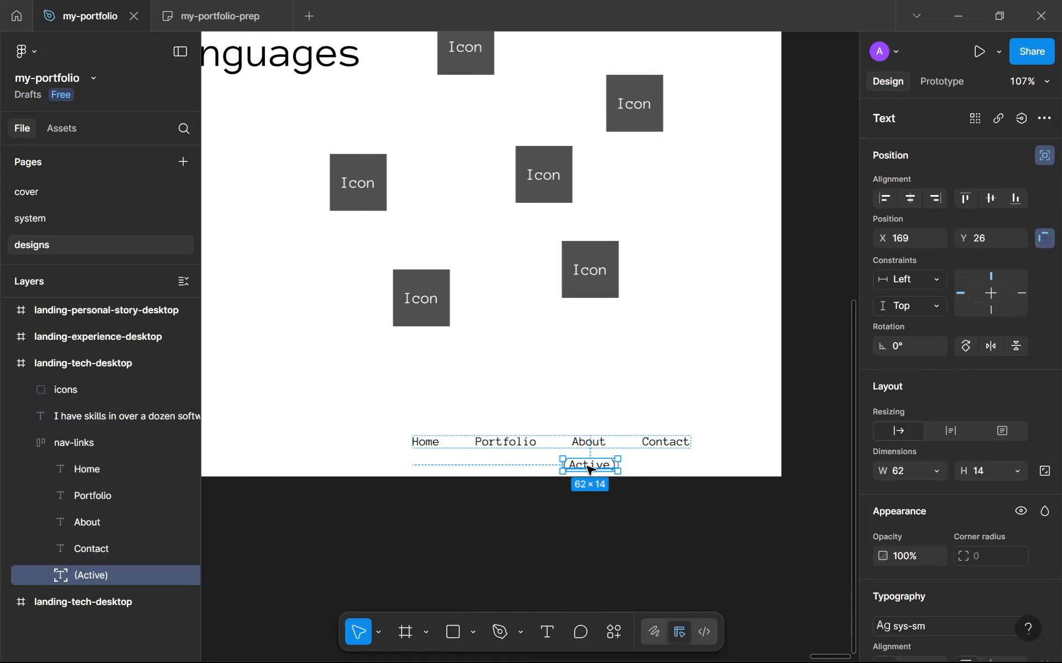
{"action": "scroll", "coordinate": [591, 467], "scroll_direction": "up", "scroll_amount": 4}
{"action": "scroll", "coordinate": [718, 434], "scroll_direction": "down", "scroll_amount": 3}
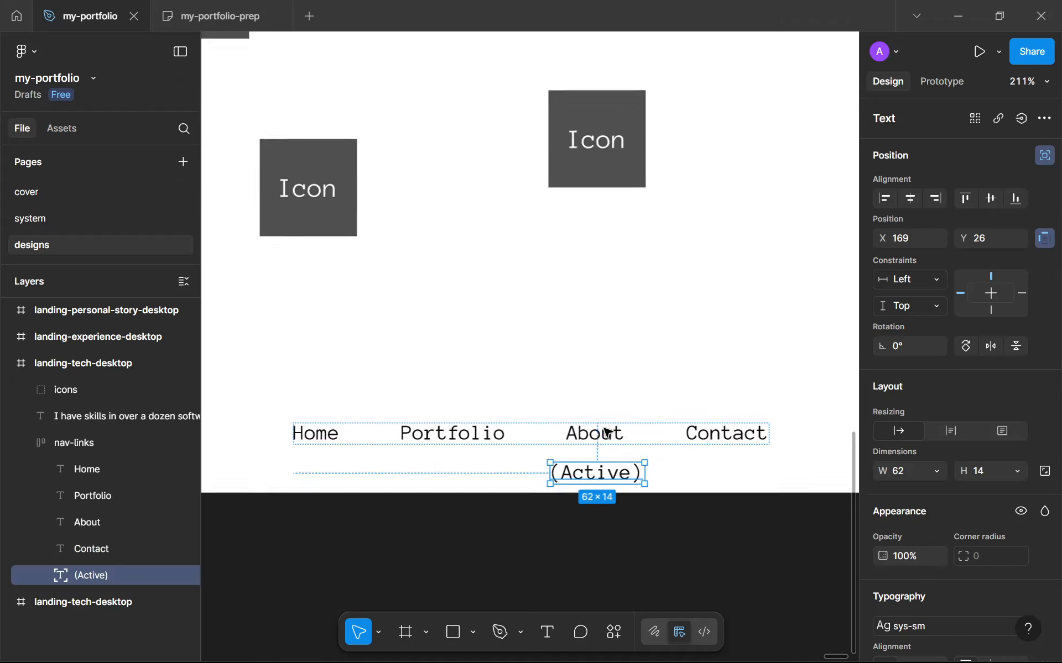
{"action": "scroll", "coordinate": [457, 339], "scroll_direction": "down", "scroll_amount": 5}
{"action": "left_click_drag", "start_coordinate": [395, 292], "coordinate": [560, 419]}
{"action": "left_click", "coordinate": [502, 358]}
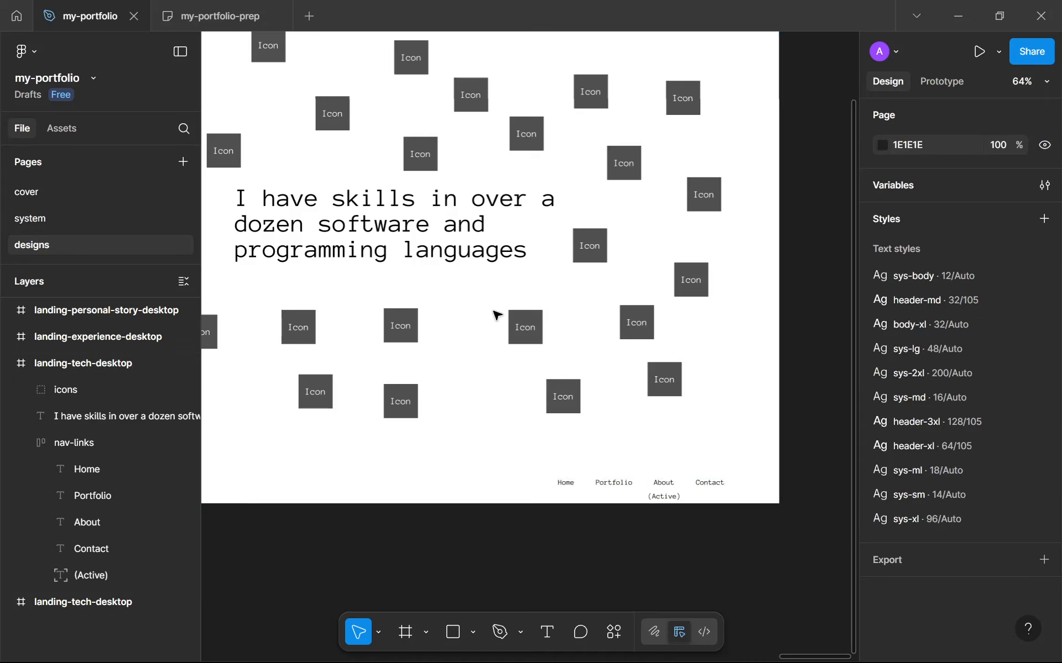
Delete the icons group and the skills heading text from the duplicated frame
{"action": "left_click", "coordinate": [535, 334]}
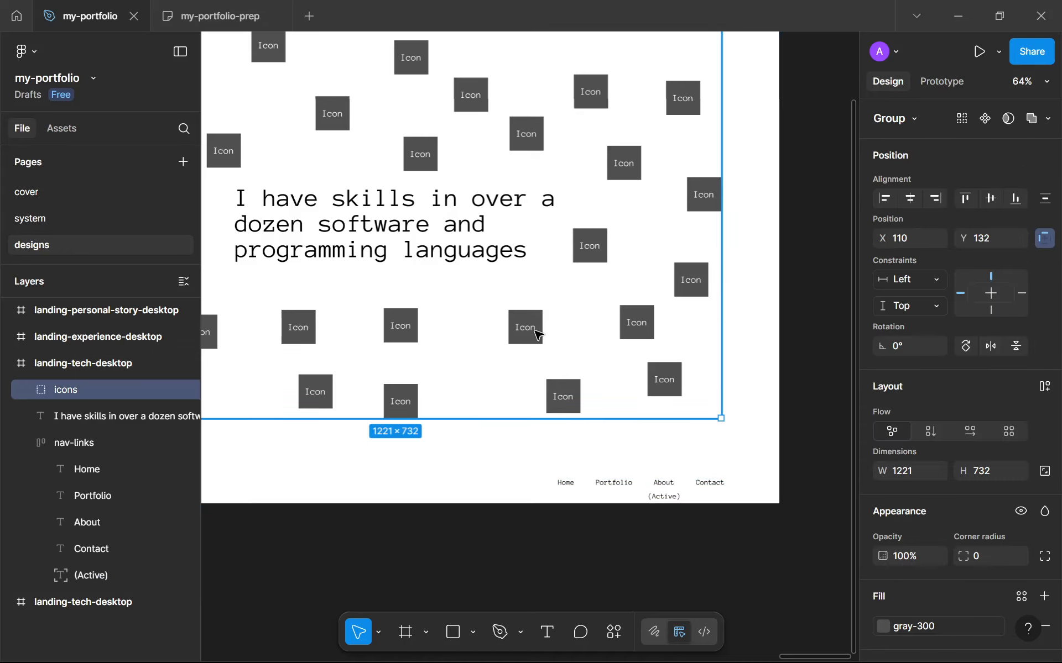
{"action": "key", "text": "Delete"}
{"action": "scroll", "coordinate": [552, 332], "scroll_direction": "down", "scroll_amount": 3}
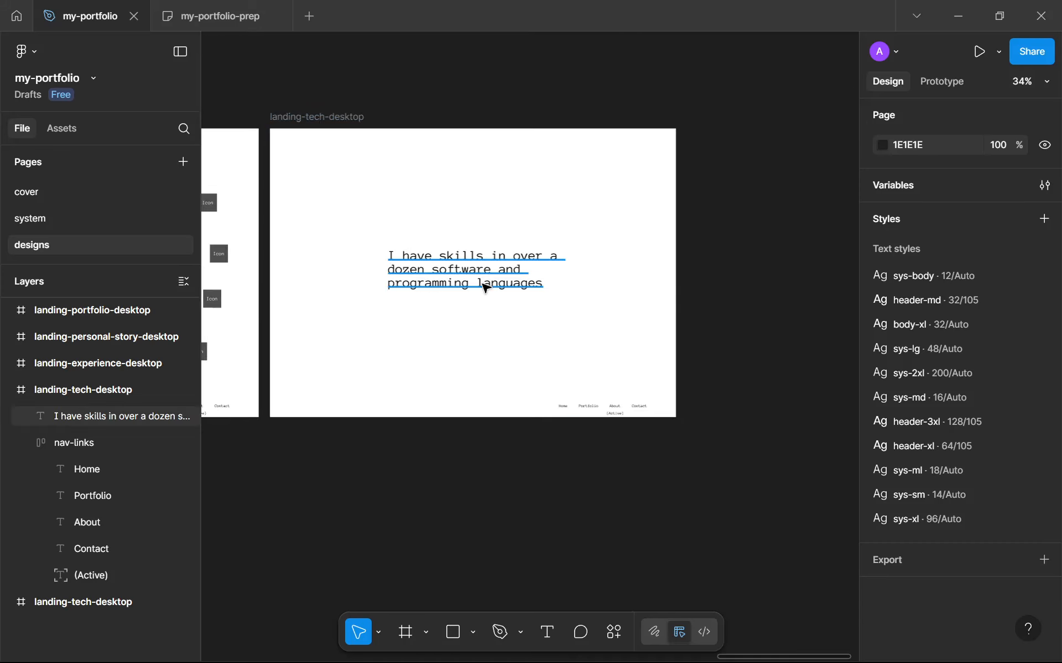
{"action": "left_click", "coordinate": [485, 286]}
{"action": "key", "text": "Delete"}
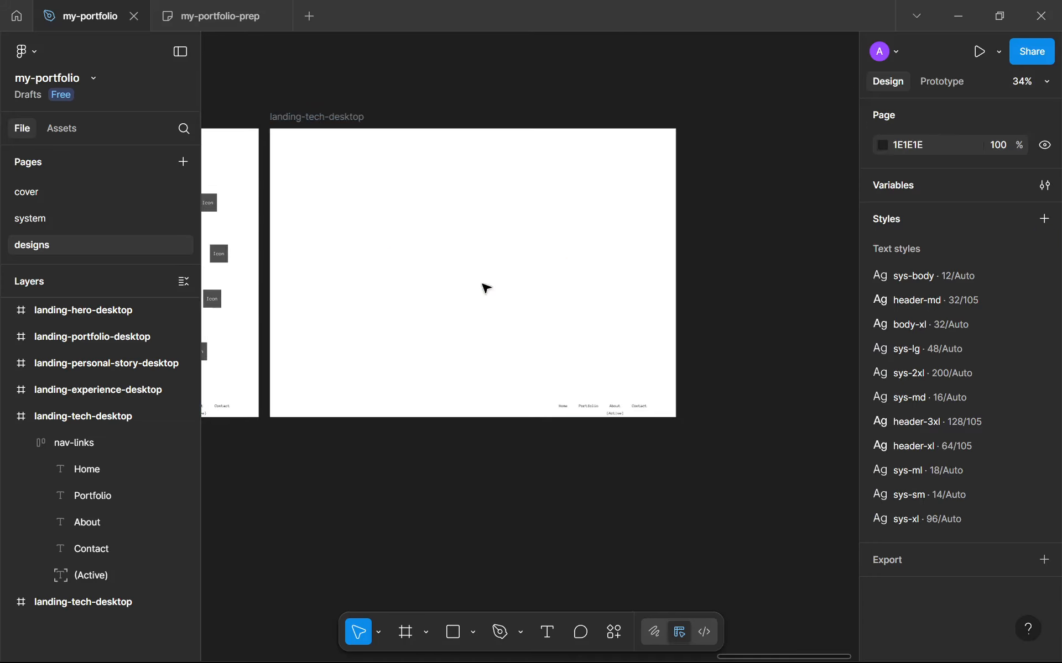
Rename the duplicated frame to landing-cta-desktop
{"action": "left_click", "coordinate": [23, 442]}
{"action": "left_click_drag", "start_coordinate": [78, 422], "coordinate": [98, 491]}
{"action": "double_click", "coordinate": [78, 444]}
{"action": "double_click", "coordinate": [78, 442]}
{"action": "key", "text": "BackSpace"}
{"action": "type", "text": "cta-desktop"}
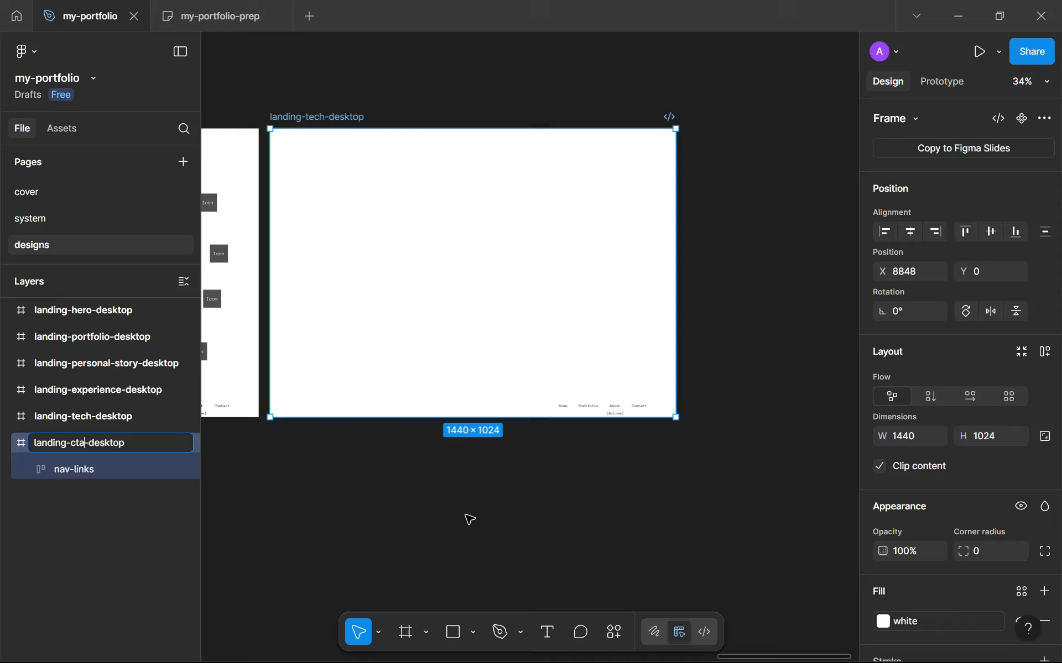
{"action": "left_click", "coordinate": [481, 466]}
Review the CTA page and Landing page content lists on the my-portfolio-prep planning board
{"action": "scroll", "coordinate": [553, 434], "scroll_direction": "up", "scroll_amount": 3}
{"action": "scroll", "coordinate": [583, 437], "scroll_direction": "down", "scroll_amount": 2}
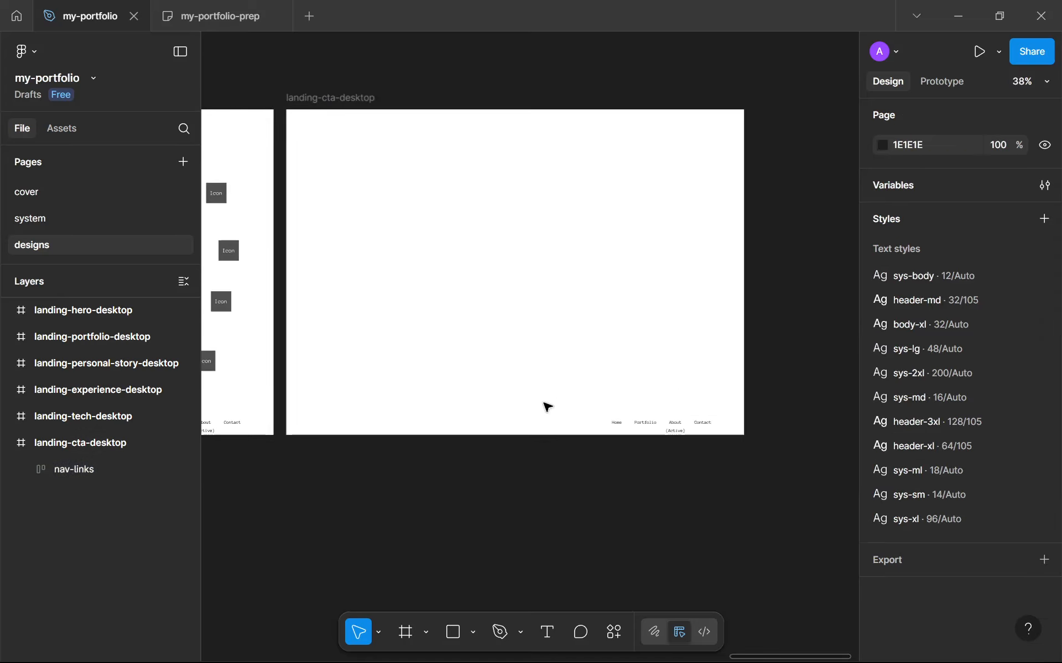
{"action": "scroll", "coordinate": [492, 356], "scroll_direction": "down", "scroll_amount": 2}
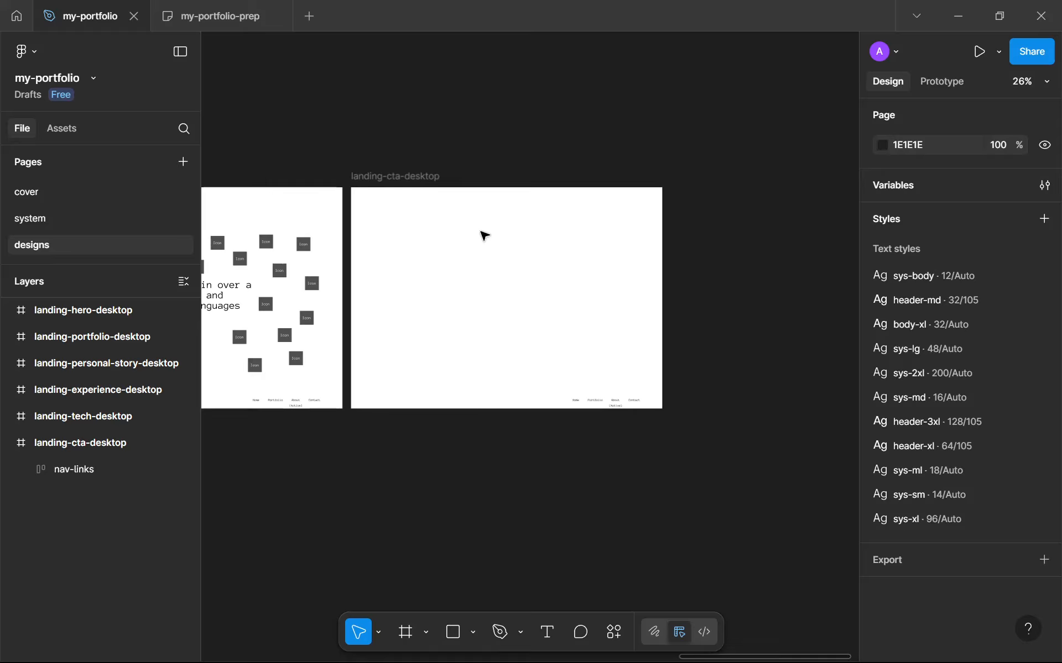
{"action": "left_click", "coordinate": [196, 19]}
{"action": "scroll", "coordinate": [466, 405], "scroll_direction": "down", "scroll_amount": 4}
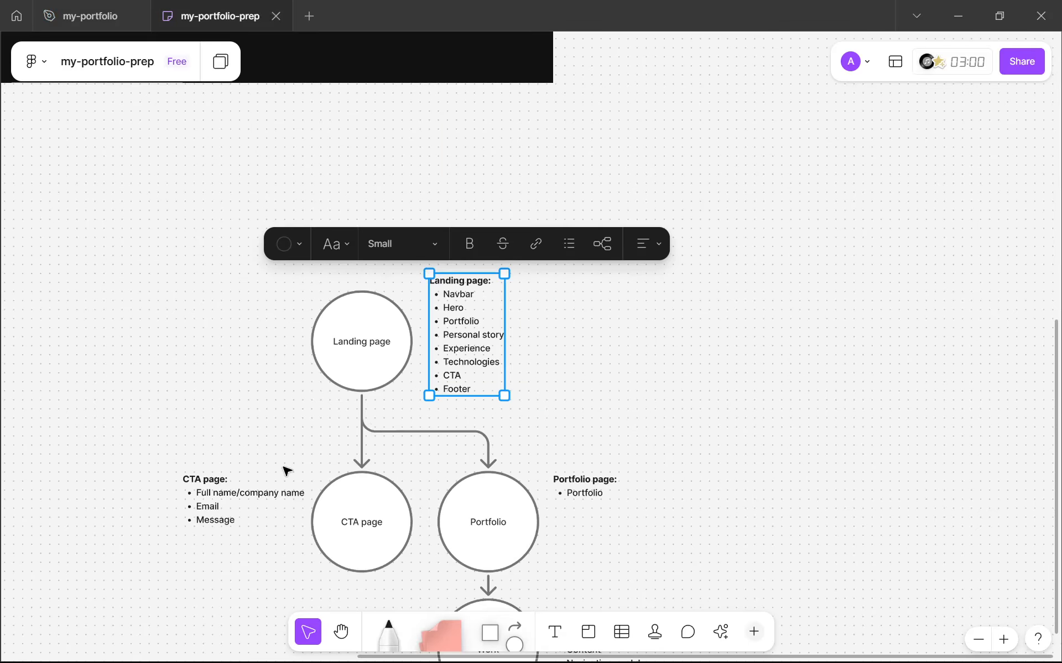
{"action": "scroll", "coordinate": [193, 522], "scroll_direction": "up", "scroll_amount": 2}
{"action": "scroll", "coordinate": [196, 526], "scroll_direction": "up", "scroll_amount": 6}
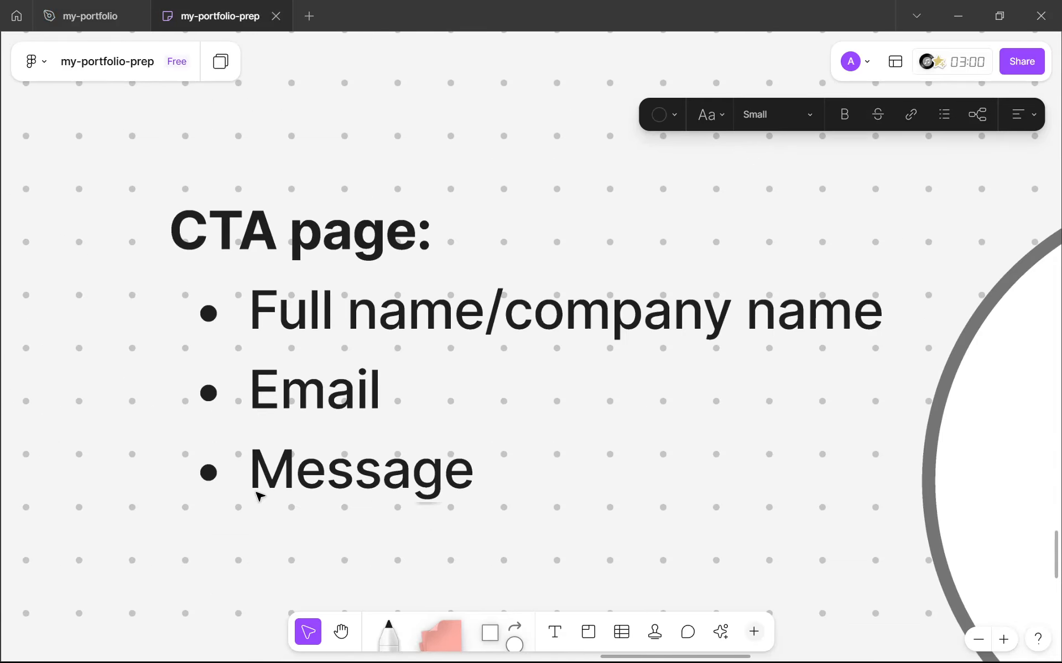
{"action": "left_click", "coordinate": [381, 466]}
{"action": "key", "text": "Return"}
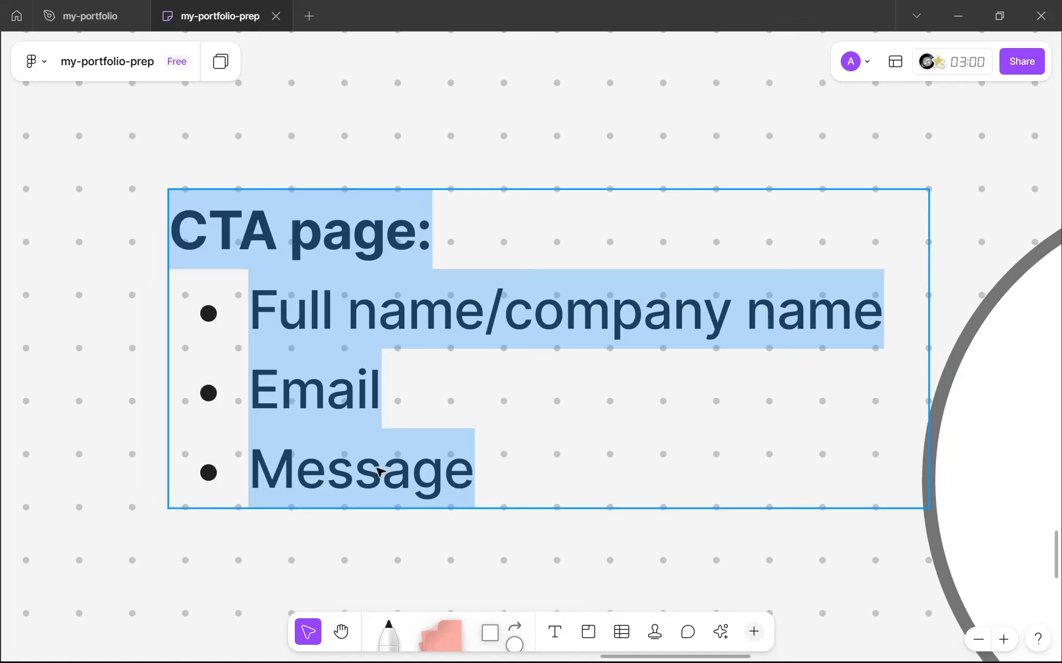
{"action": "left_click_drag", "start_coordinate": [248, 310], "coordinate": [806, 309]}
{"action": "left_click", "coordinate": [277, 309]}
{"action": "left_click_drag", "start_coordinate": [249, 389], "coordinate": [381, 389]}
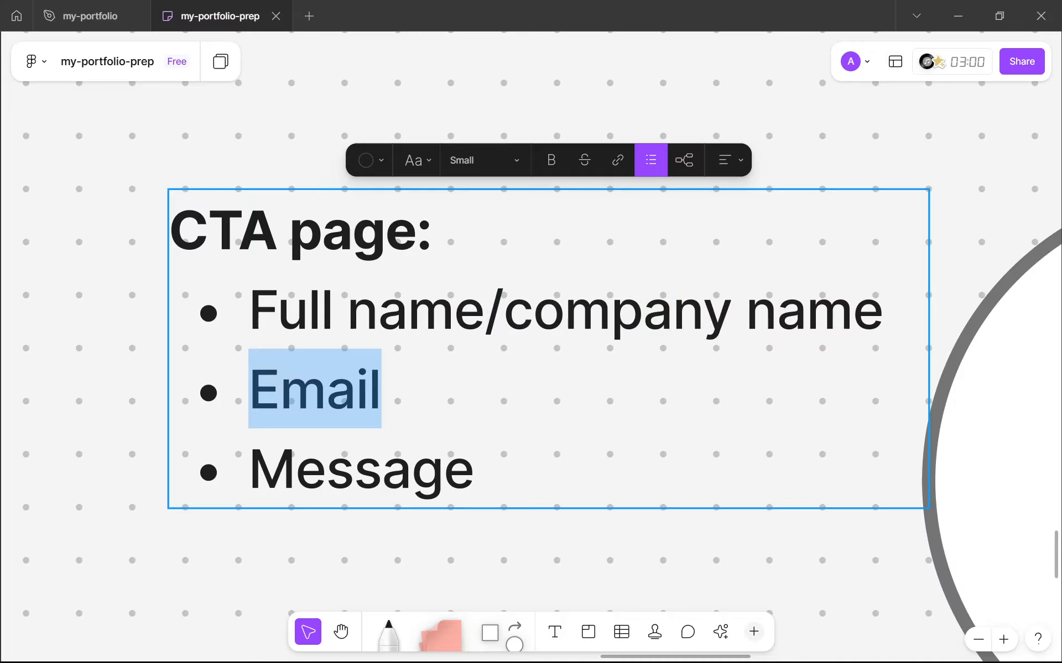
{"action": "left_click", "coordinate": [382, 391]}
{"action": "left_click_drag", "start_coordinate": [476, 469], "coordinate": [248, 469]}
{"action": "key", "text": "Escape"}
{"action": "scroll", "coordinate": [324, 383], "scroll_direction": "down", "scroll_amount": 5}
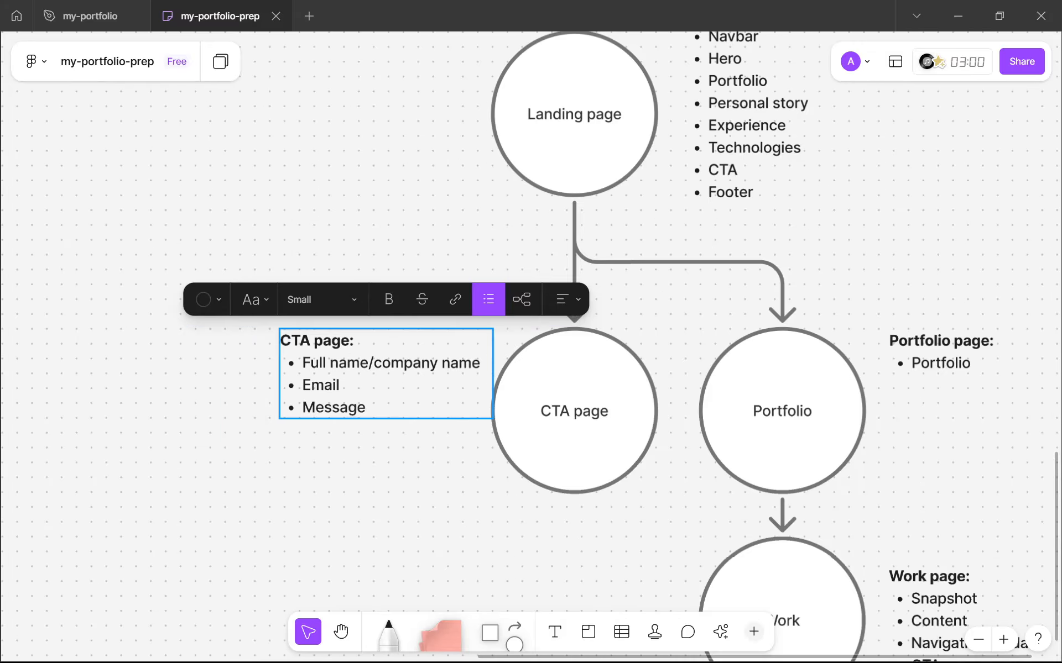
{"action": "scroll", "coordinate": [371, 357], "scroll_direction": "up", "scroll_amount": 2}
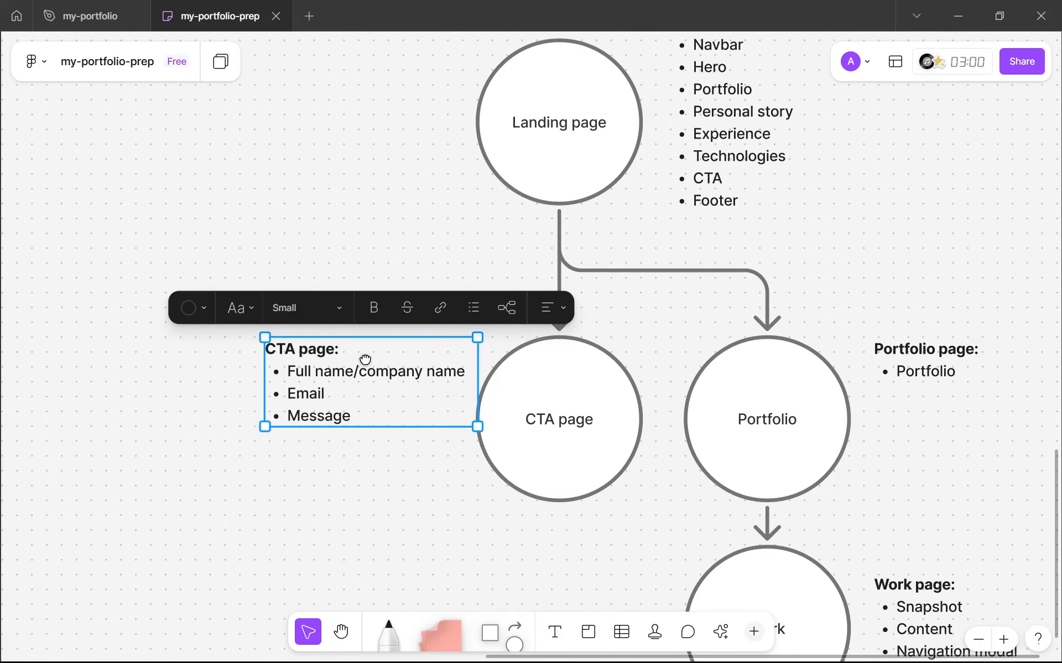
{"action": "scroll", "coordinate": [749, 176], "scroll_direction": "up", "scroll_amount": 2}
{"action": "scroll", "coordinate": [679, 332], "scroll_direction": "up", "scroll_amount": 5}
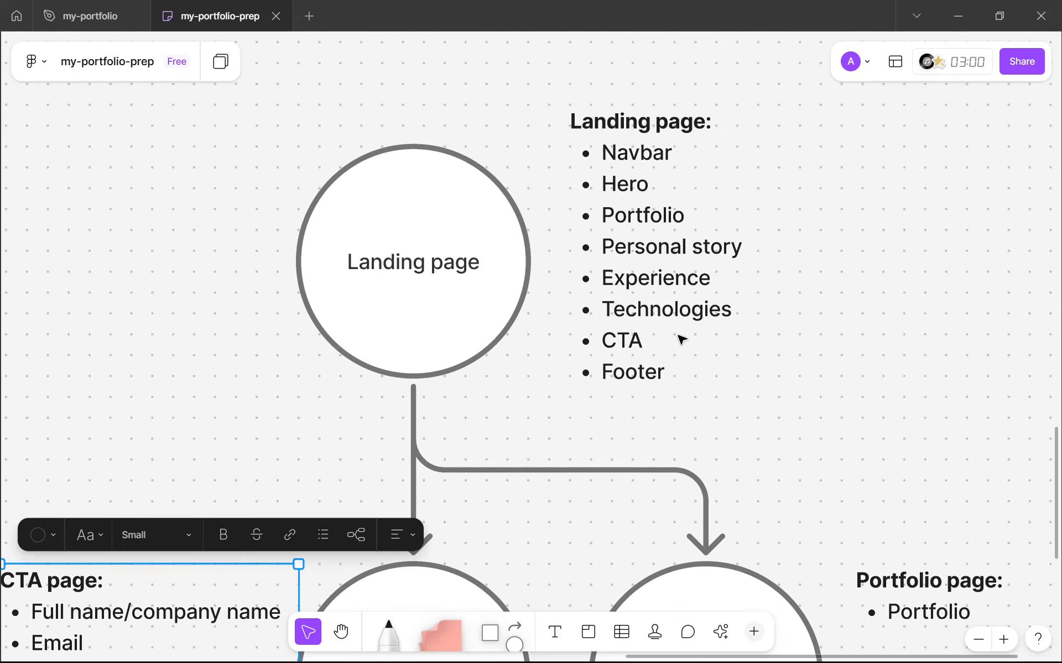
Compare the CTA frame's nav-links with the Footer item in the Landing page list
{"action": "left_click", "coordinate": [114, 6]}
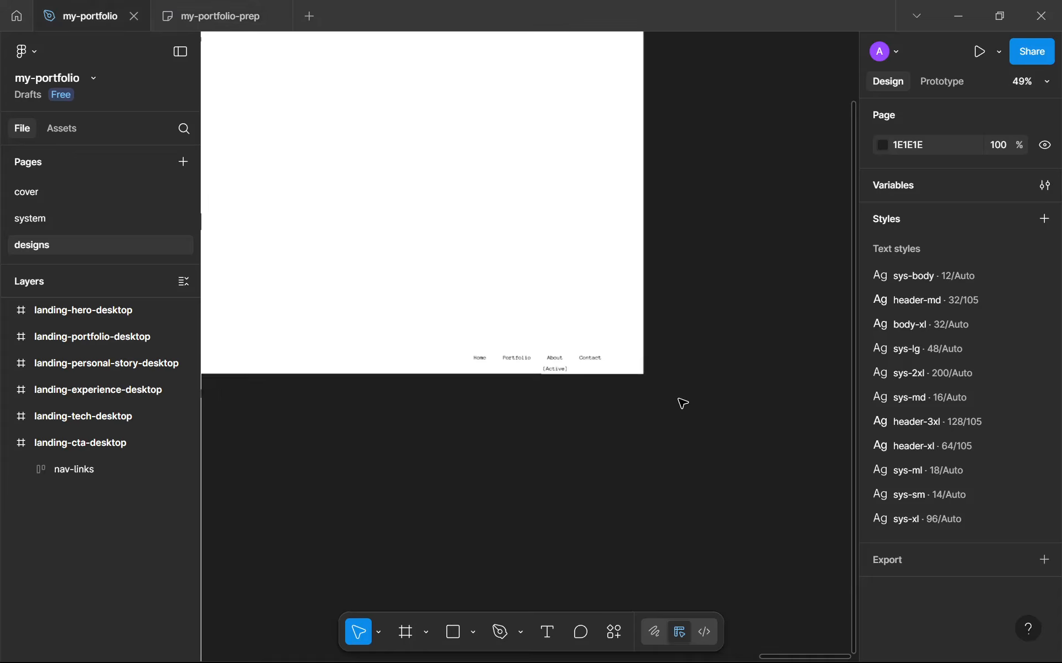
{"action": "left_click", "coordinate": [587, 363]}
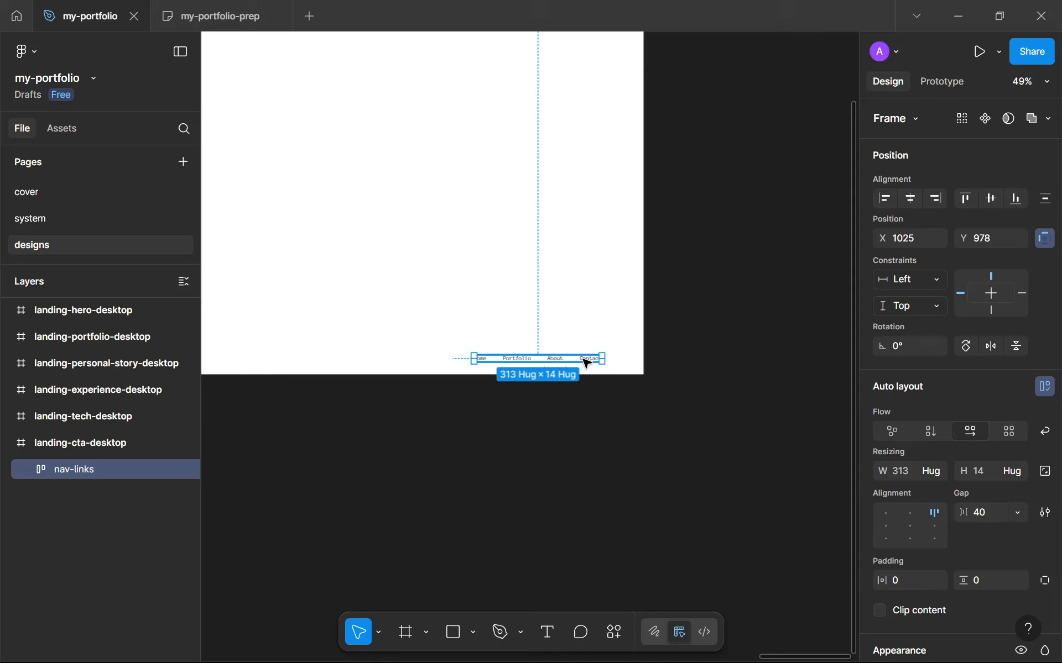
{"action": "left_click", "coordinate": [183, 11]}
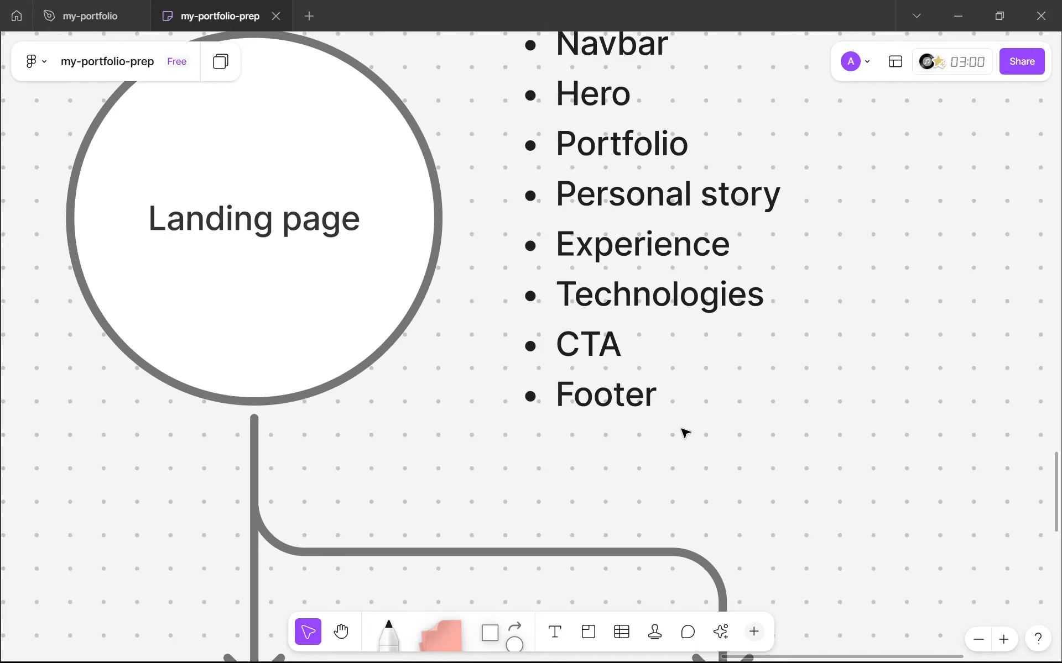
{"action": "left_click", "coordinate": [624, 406]}
{"action": "double_click", "coordinate": [623, 406]}
{"action": "double_click", "coordinate": [624, 406]}
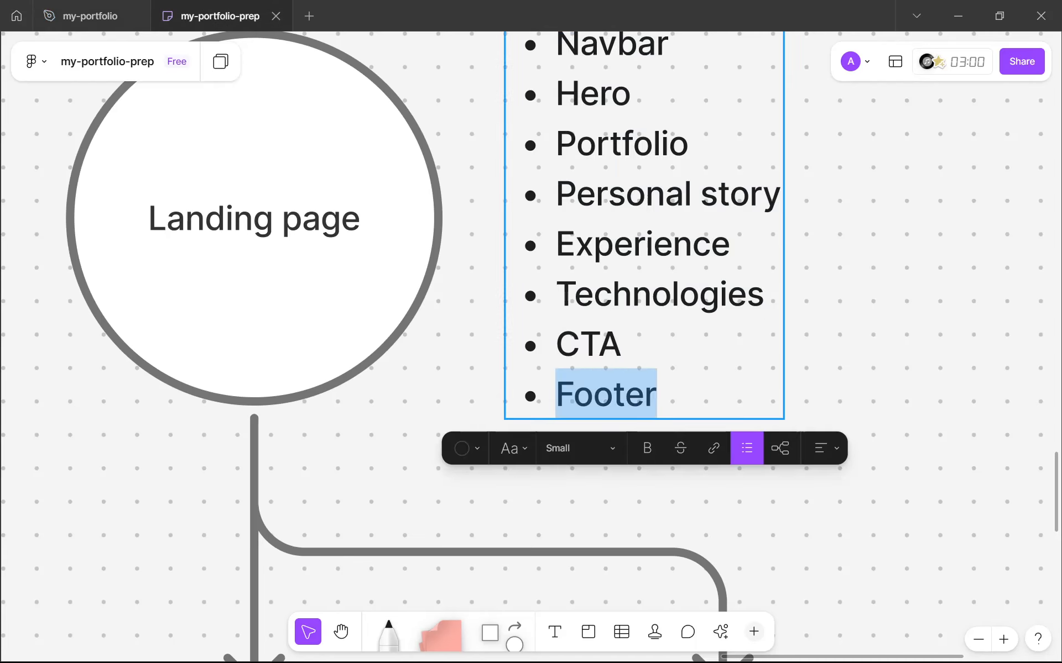
{"action": "left_click", "coordinate": [118, 7]}
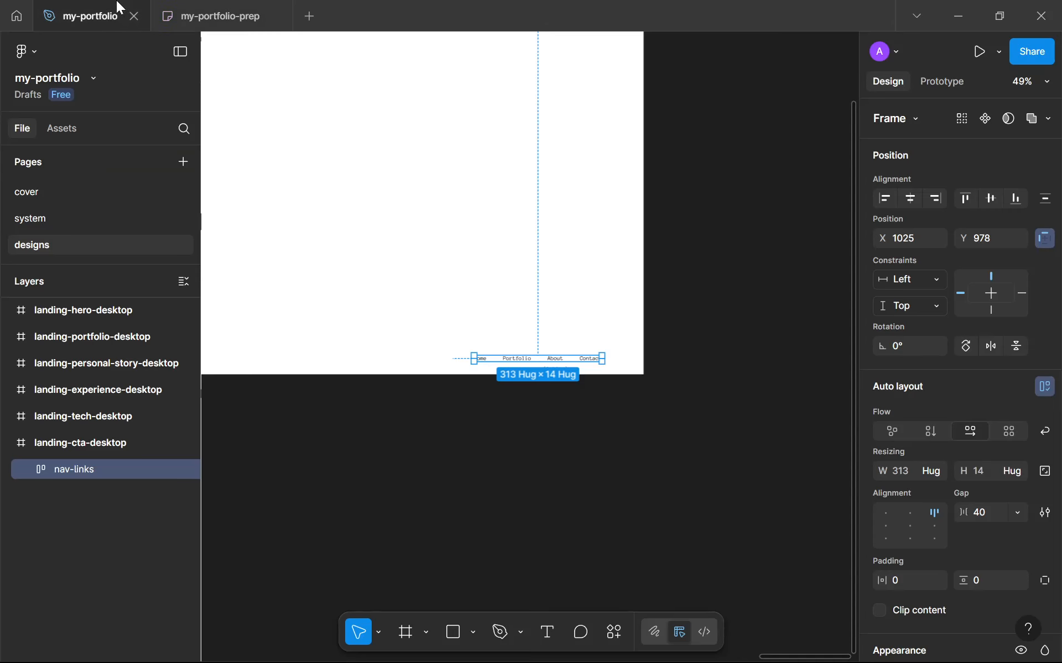
{"action": "left_click", "coordinate": [439, 369]}
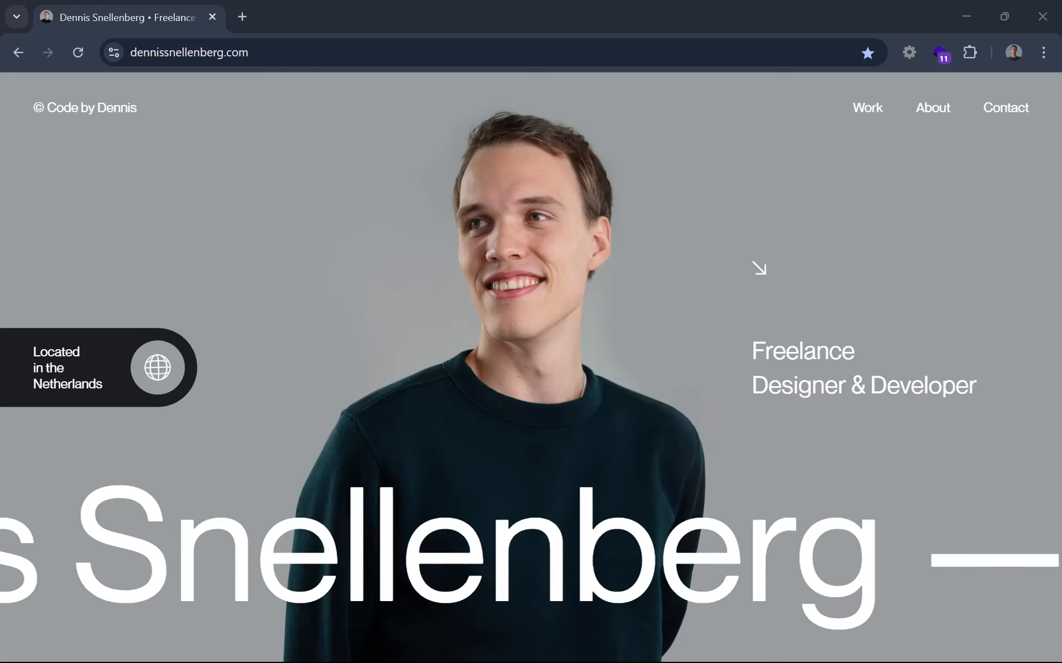
Examine the contact section and footer of the dennissnellenberg.com reference site in the browser
{"action": "scroll", "coordinate": [779, 271], "scroll_direction": "down", "scroll_amount": 20}
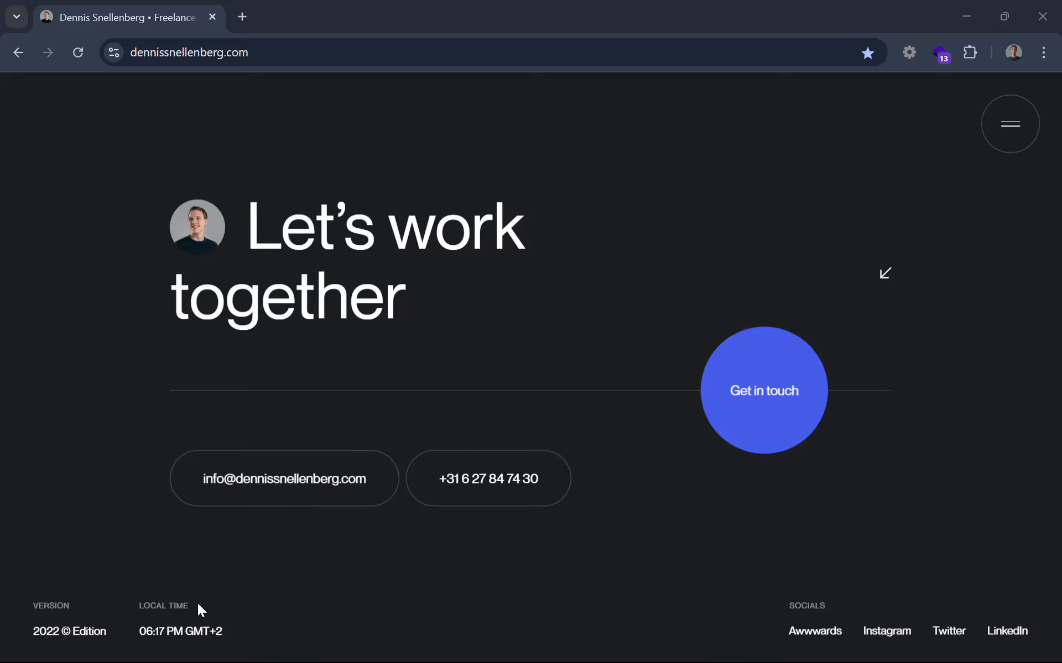
{"action": "left_click_drag", "start_coordinate": [200, 609], "coordinate": [83, 600]}
{"action": "left_click_drag", "start_coordinate": [281, 226], "coordinate": [429, 308]}
{"action": "left_click", "coordinate": [441, 310]}
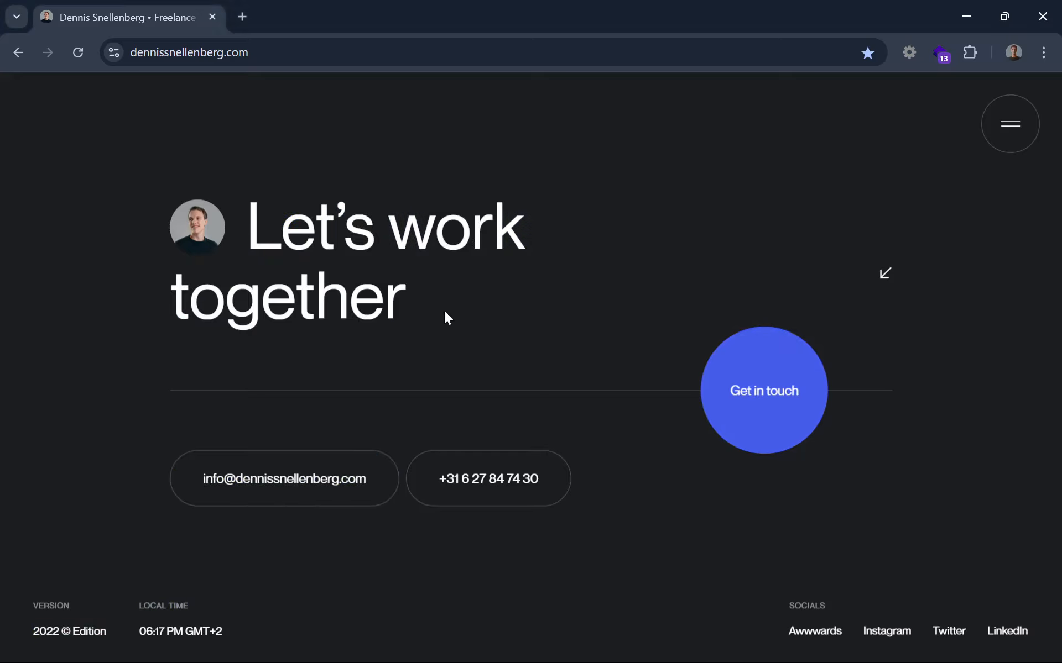
{"action": "left_click_drag", "start_coordinate": [820, 607], "coordinate": [826, 608]}
{"action": "left_click_drag", "start_coordinate": [166, 598], "coordinate": [144, 607]}
{"action": "left_click", "coordinate": [237, 605]}
{"action": "left_click", "coordinate": [145, 607]}
{"action": "double_click", "coordinate": [146, 606]}
{"action": "left_click", "coordinate": [148, 607]}
{"action": "left_click_drag", "start_coordinate": [137, 615], "coordinate": [208, 630]}
{"action": "left_click_drag", "start_coordinate": [11, 605], "coordinate": [210, 621]}
{"action": "left_click", "coordinate": [90, 595]}
{"action": "left_click", "coordinate": [965, 7]}
{"action": "scroll", "coordinate": [531, 360], "scroll_direction": "down", "scroll_amount": 1}
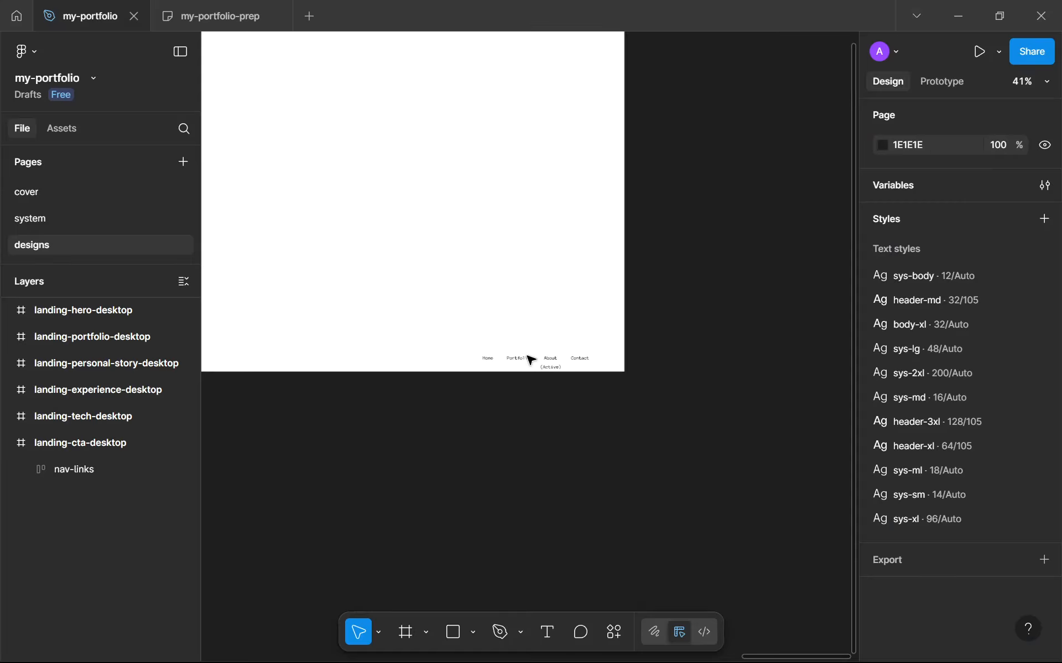
{"action": "scroll", "coordinate": [559, 360], "scroll_direction": "up", "scroll_amount": 3}
{"action": "scroll", "coordinate": [468, 370], "scroll_direction": "down", "scroll_amount": 3}
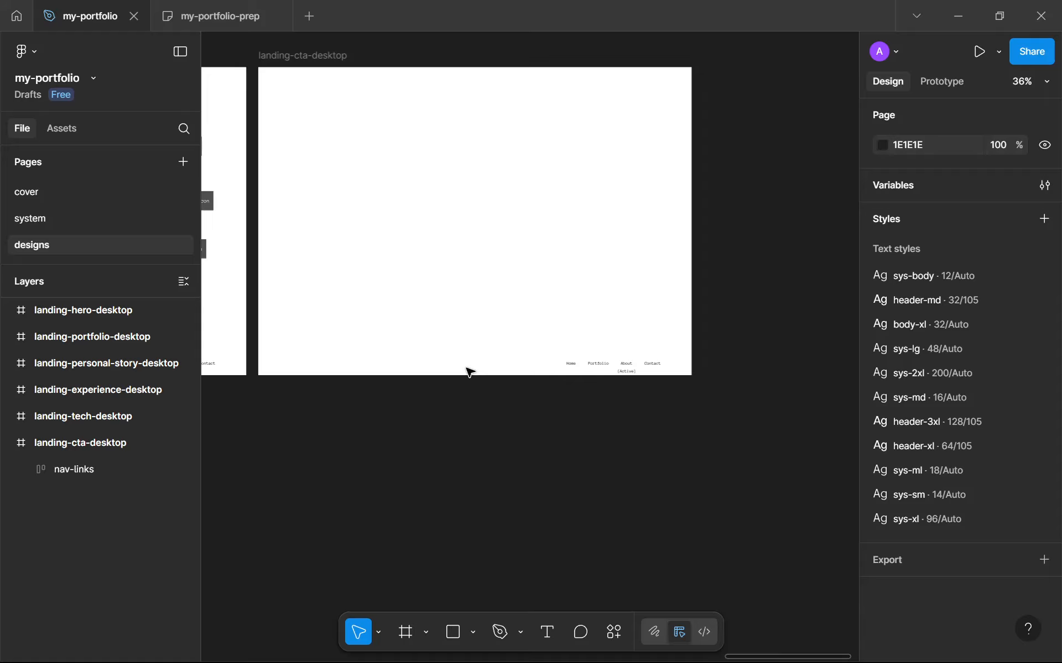
Inspect the nav-links group at the bottom of the CTA frame
{"action": "left_click", "coordinate": [616, 372]}
{"action": "scroll", "coordinate": [616, 371], "scroll_direction": "down", "scroll_amount": 1}
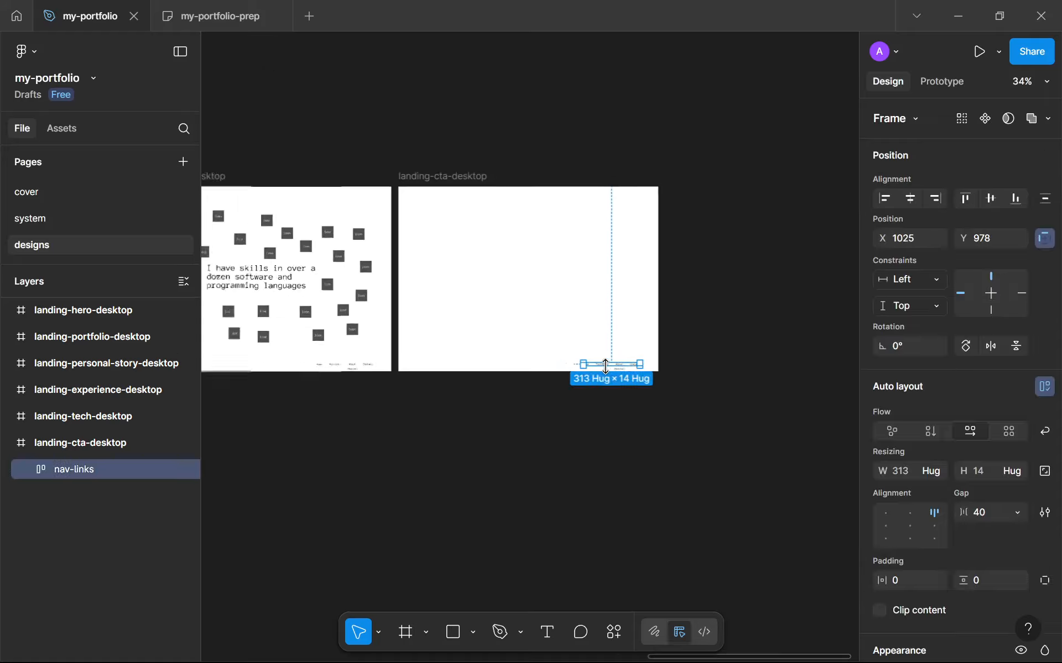
{"action": "scroll", "coordinate": [608, 369], "scroll_direction": "up", "scroll_amount": 4}
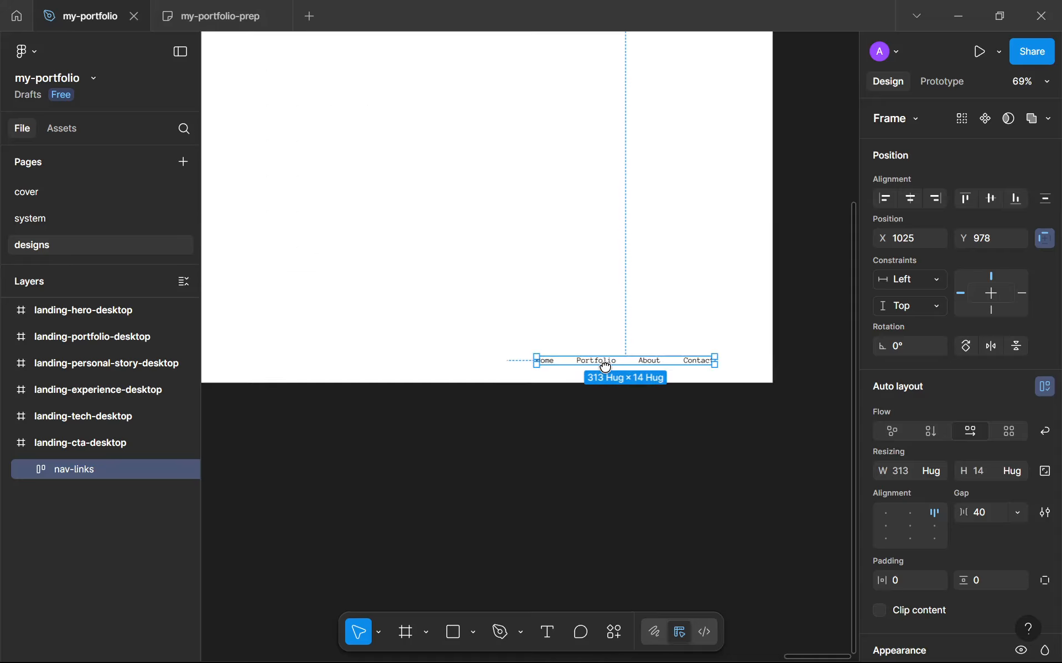
{"action": "scroll", "coordinate": [605, 367], "scroll_direction": "down", "scroll_amount": 3}
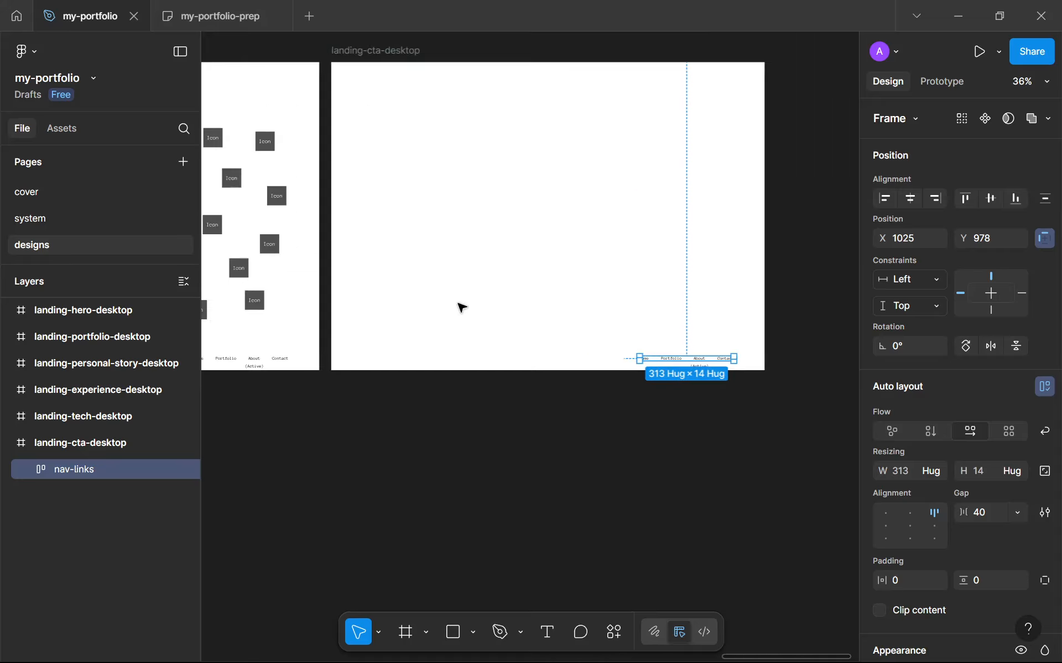
On the planning board, merge the CTA and Footer items of the Landing page list into "CTA + Footer"
{"action": "left_click", "coordinate": [226, 11]}
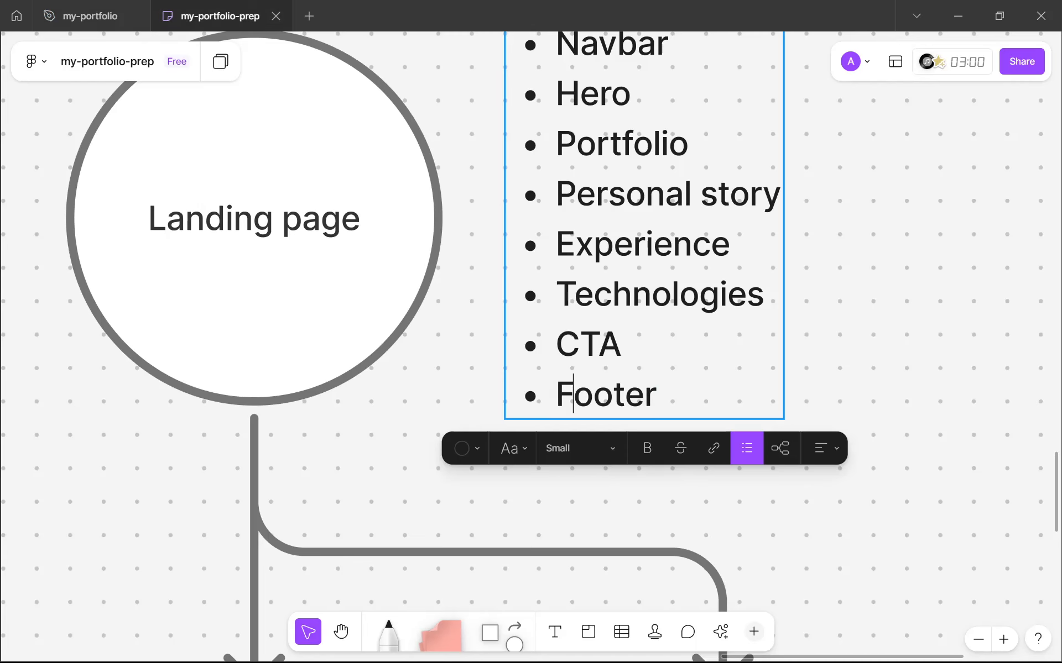
{"action": "key", "text": "BackSpace"}
{"action": "key", "text": "BackSpace"}
{"action": "type", "text": "+ Footer"}
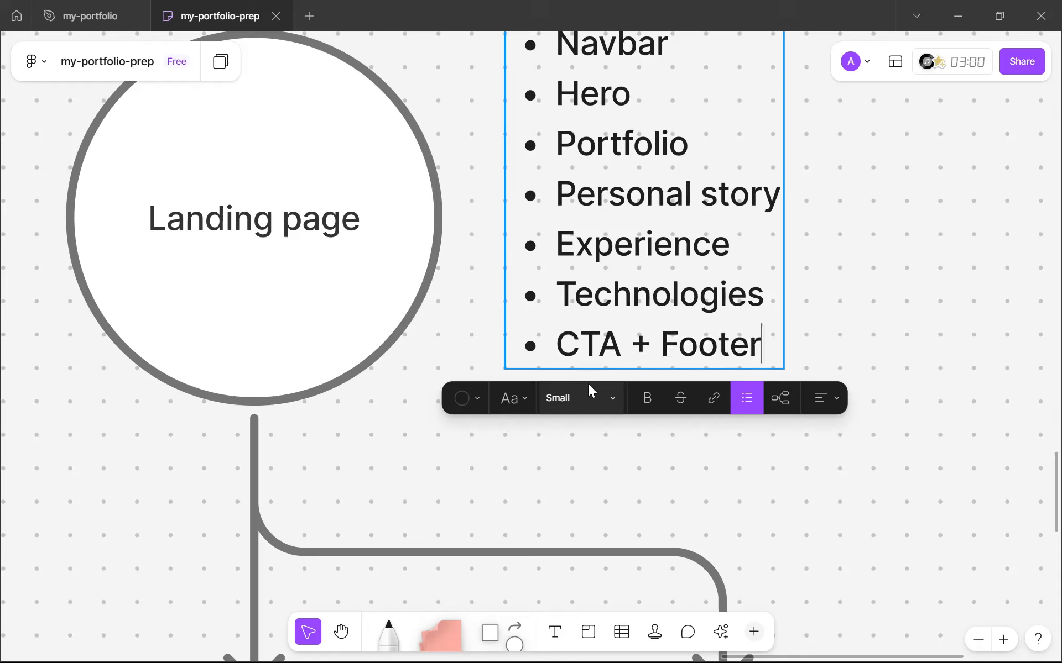
{"action": "key", "text": "Escape"}
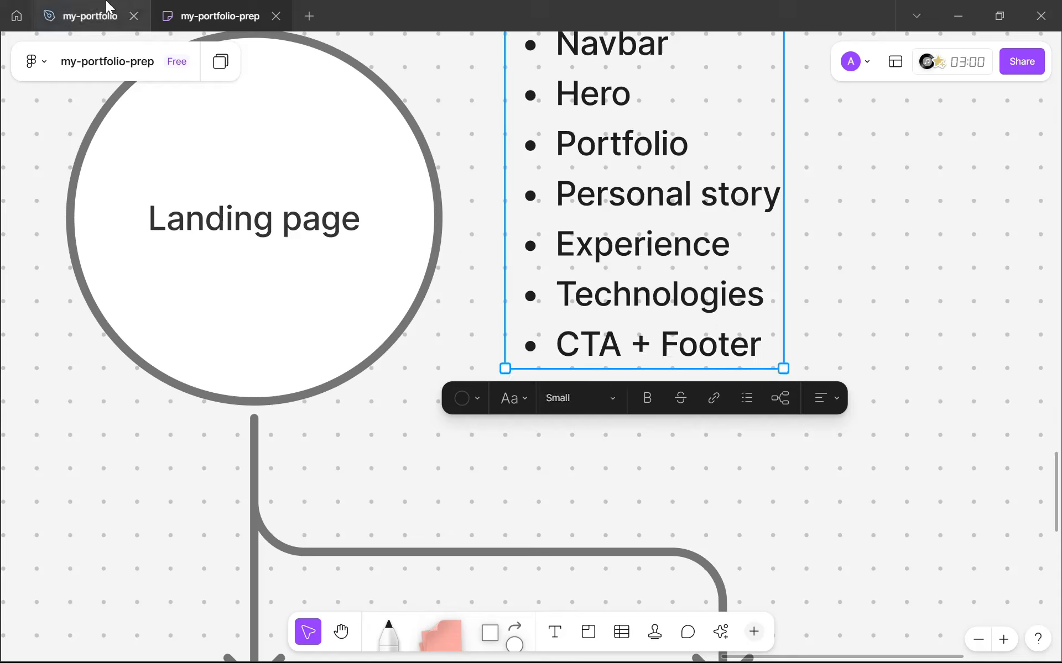
Return to the my-portfolio design and show the rulers
{"action": "left_click", "coordinate": [104, 12]}
{"action": "key", "text": "shift+r"}
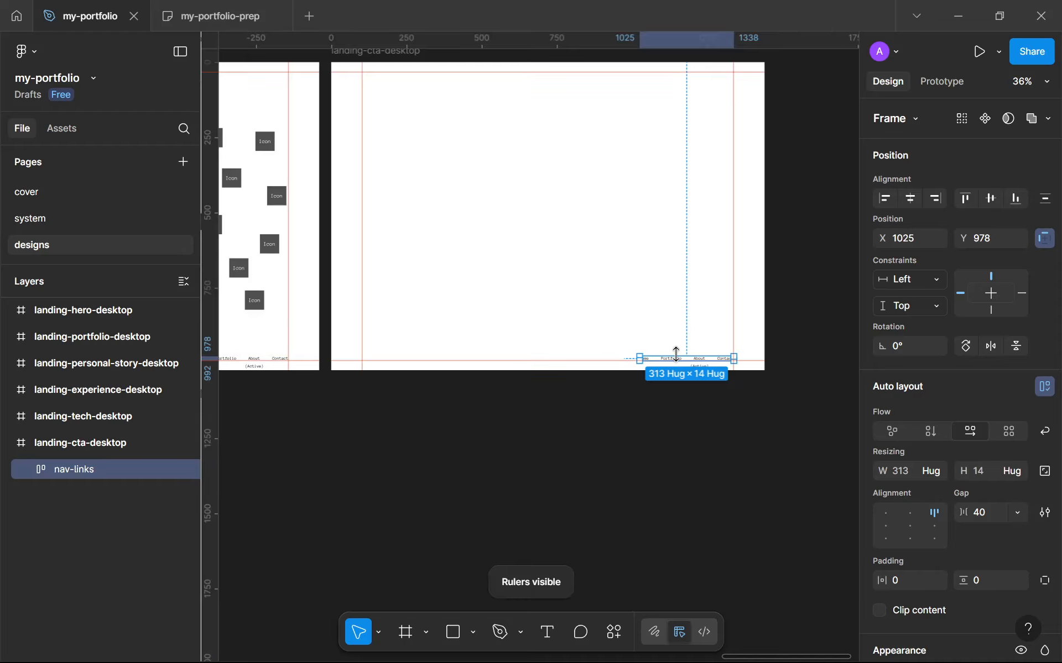
{"action": "key", "text": "Escape"}
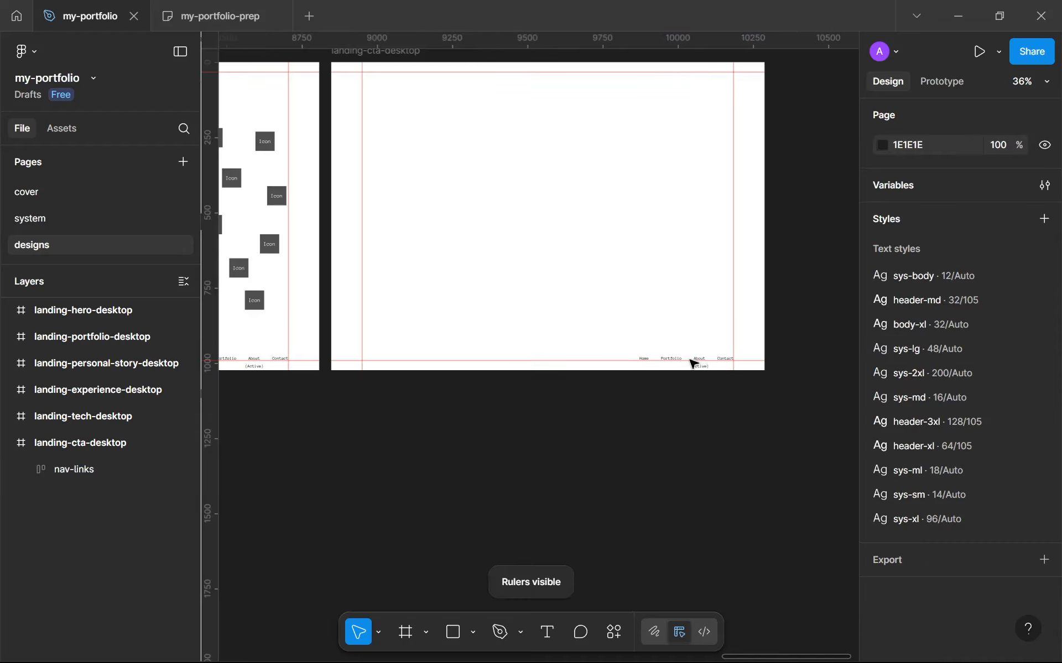
Add a Twitter(X) text label in the lower middle of the landing-cta-desktop frame
{"action": "scroll", "coordinate": [595, 294], "scroll_direction": "up", "scroll_amount": 2}
{"action": "key", "text": "t"}
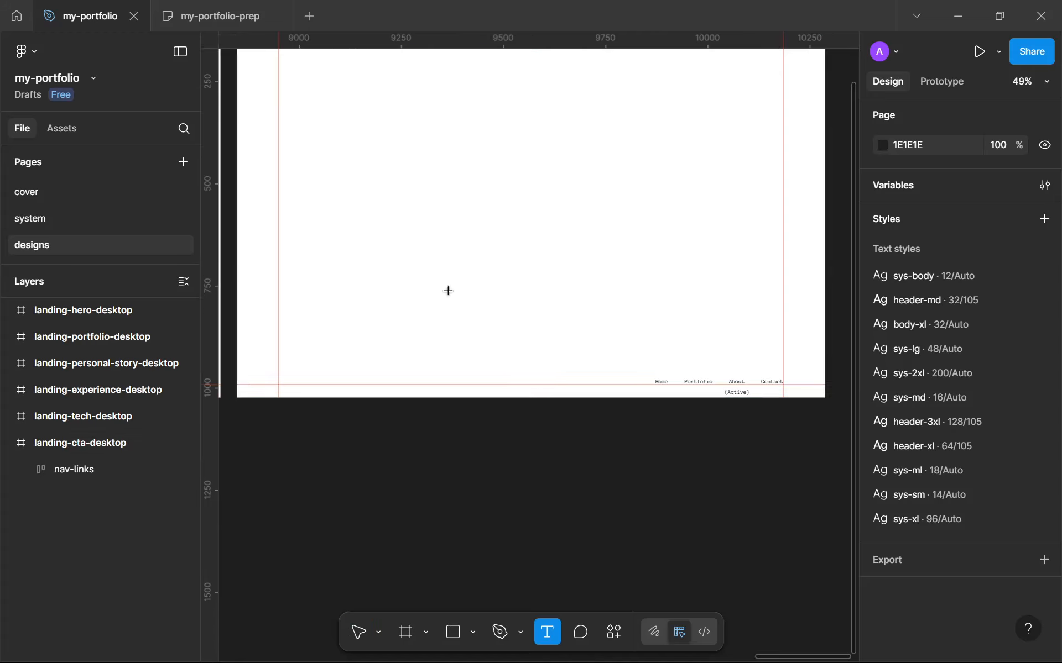
{"action": "left_click", "coordinate": [448, 362]}
{"action": "scroll", "coordinate": [555, 335], "scroll_direction": "down", "scroll_amount": 3}
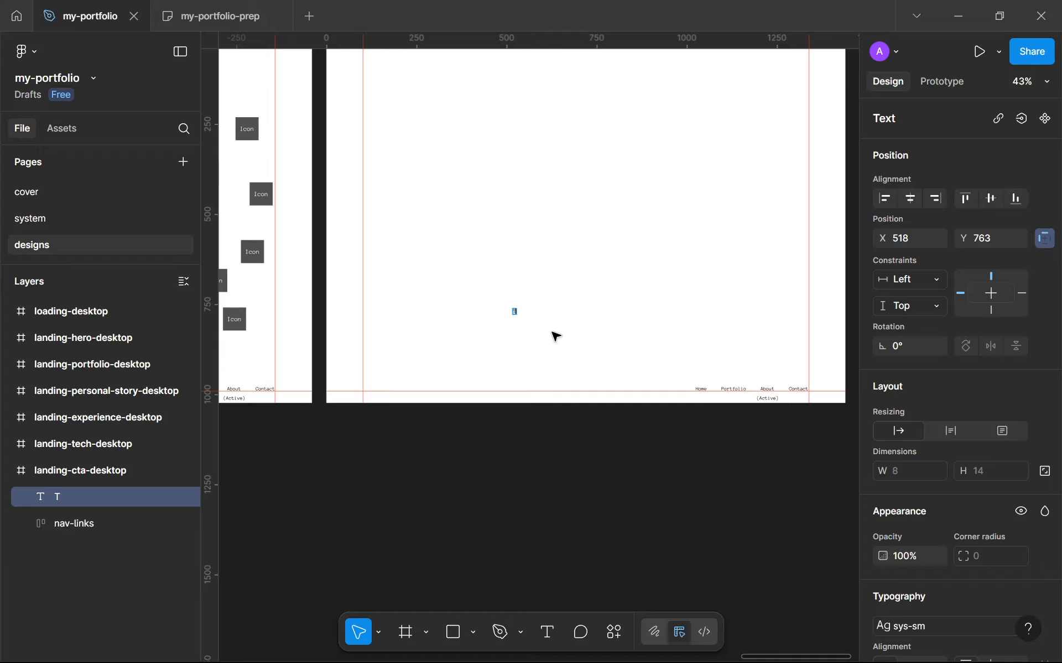
{"action": "type", "text": "Twitter"}
{"action": "scroll", "coordinate": [555, 336], "scroll_direction": "up", "scroll_amount": 3}
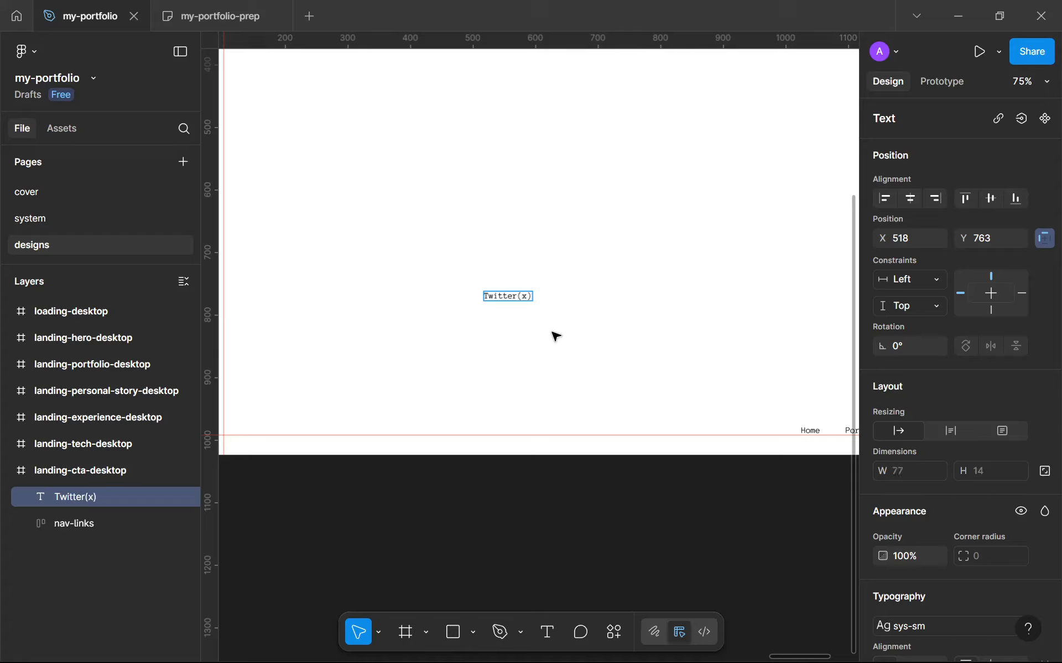
{"action": "key", "text": "BackSpace"}
{"action": "type", "text": "X"}
{"action": "key", "text": "Escape"}
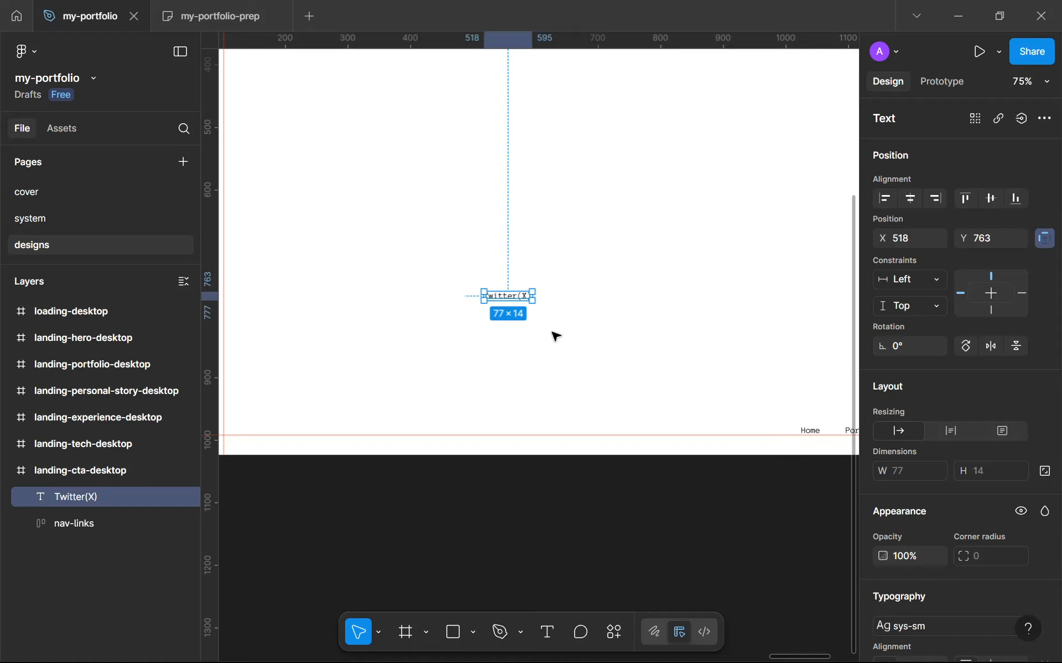
Move the Twitter(X) label left to about x 396, y 761
{"action": "scroll", "coordinate": [548, 332], "scroll_direction": "down", "scroll_amount": 5}
{"action": "scroll", "coordinate": [539, 318], "scroll_direction": "up", "scroll_amount": 5}
{"action": "left_click_drag", "start_coordinate": [539, 318], "coordinate": [445, 318]}
{"action": "scroll", "coordinate": [972, 456], "scroll_direction": "down", "scroll_amount": 5}
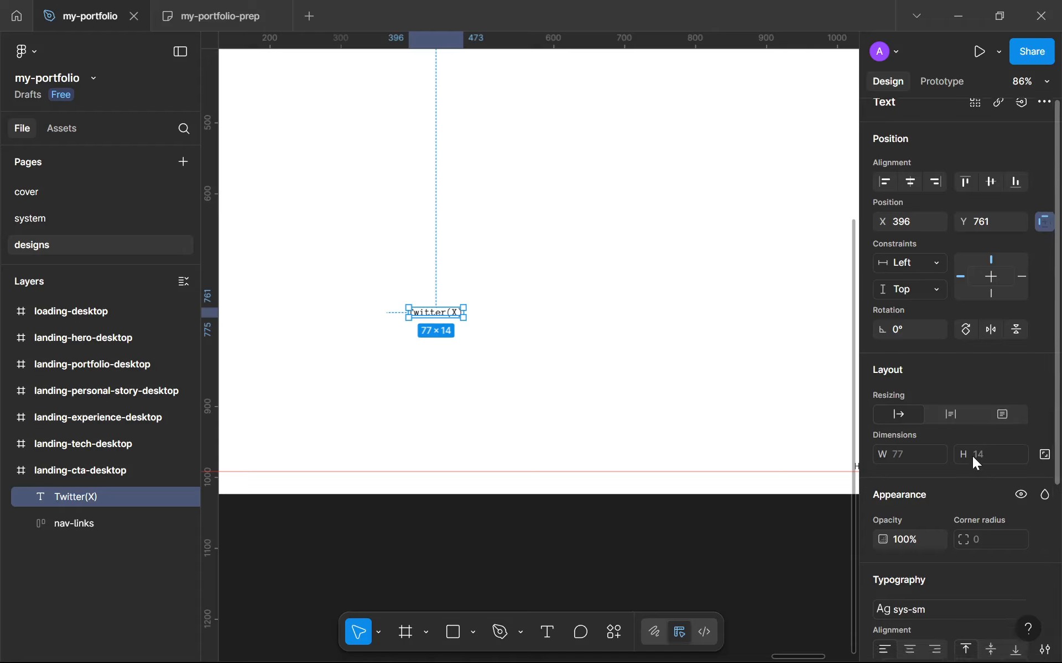
{"action": "left_click", "coordinate": [955, 459]}
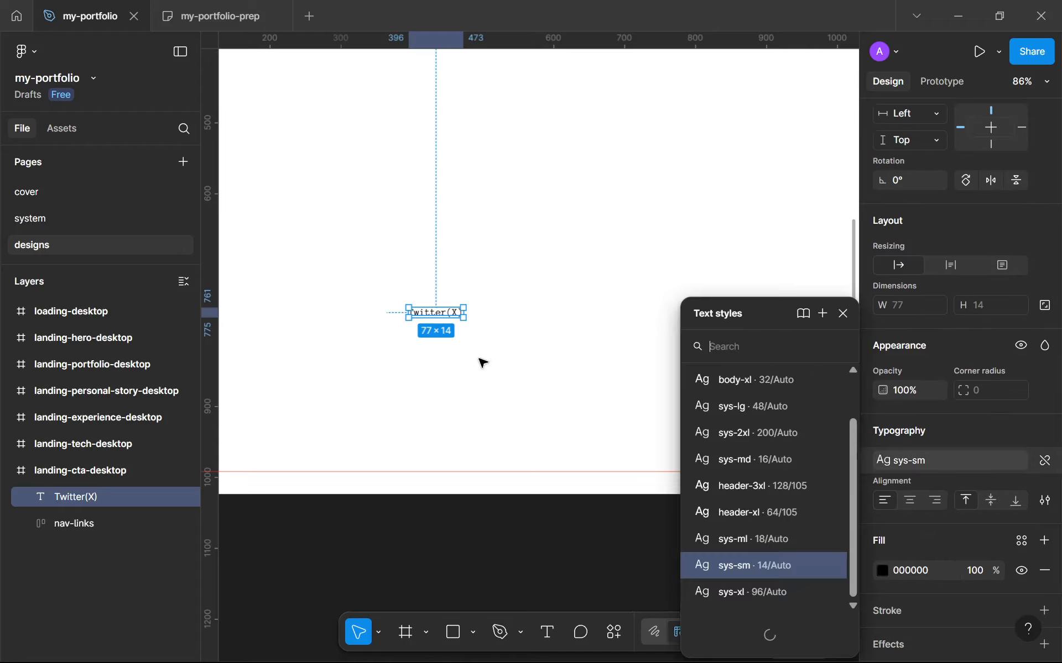
{"action": "left_click", "coordinate": [843, 314]}
Duplicate the Twitter(X) label, place the copy to its right, and change its text to YouTube
{"action": "key", "text": "ctrl+d"}
{"action": "mouse_move", "coordinate": [502, 333]}
{"action": "left_mouse_down"}
{"action": "mouse_move", "coordinate": [526, 321]}
{"action": "mouse_move", "coordinate": [511, 320]}
{"action": "left_mouse_up"}
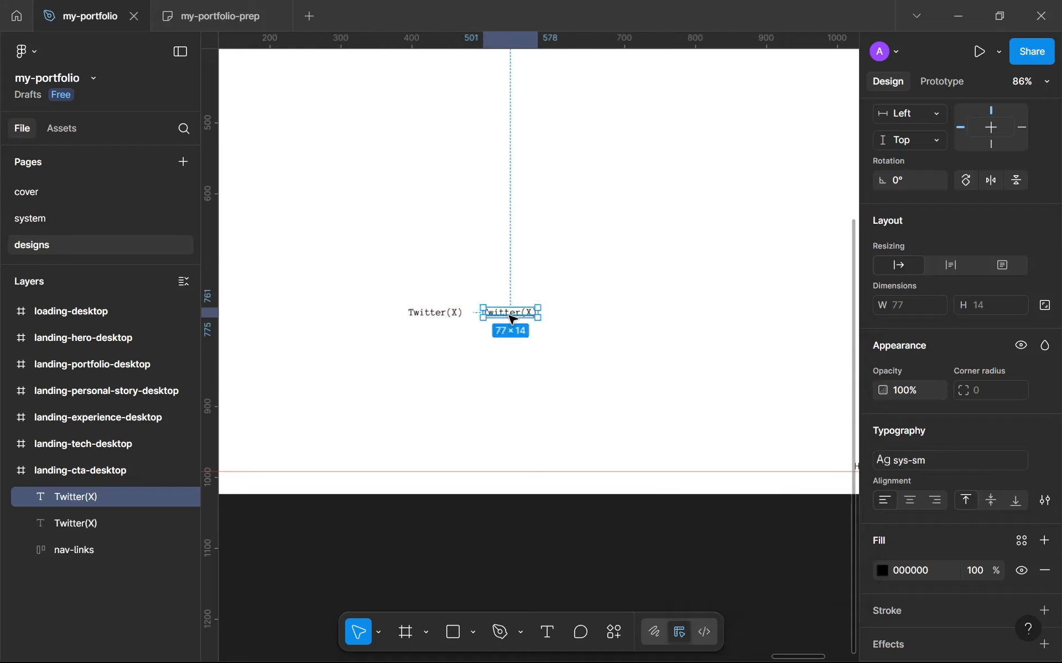
{"action": "key", "text": "Return"}
{"action": "type", "text": "YouTube"}
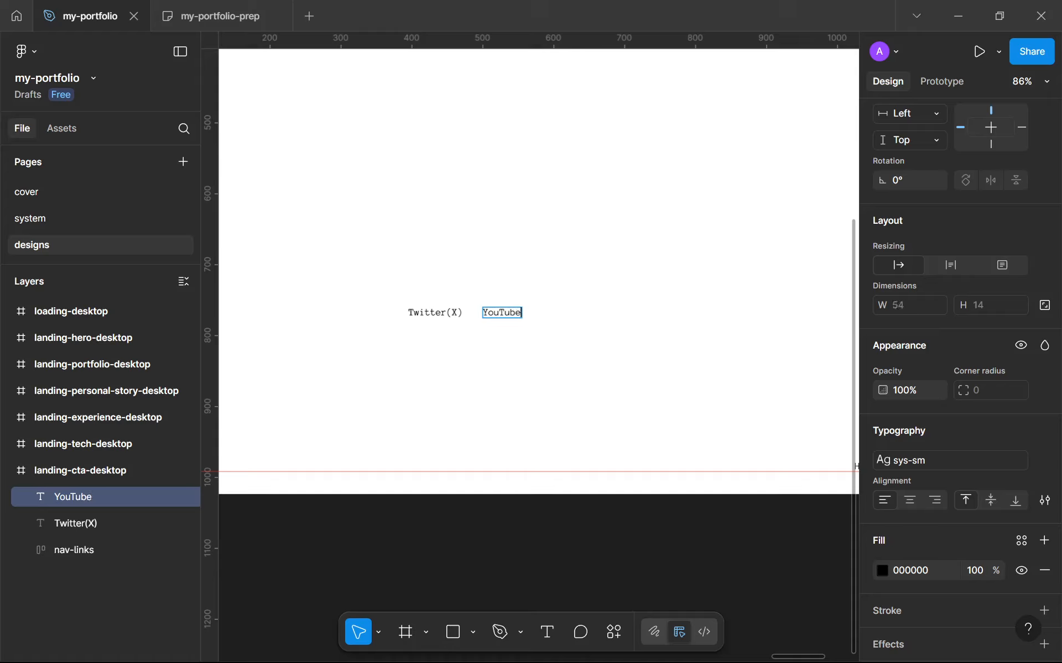
{"action": "key", "text": "Escape"}
Duplicate the YouTube label to its right and change the copy's text to Instagram
{"action": "left_click_drag", "start_coordinate": [553, 355], "coordinate": [479, 294]}
{"action": "left_click", "coordinate": [528, 344]}
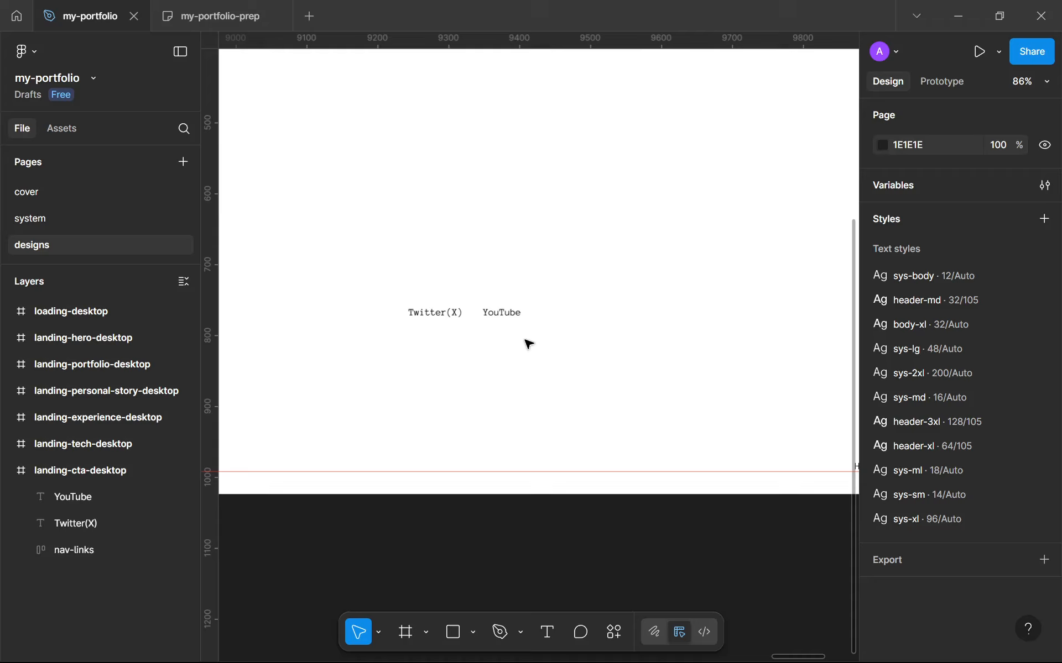
{"action": "left_click", "coordinate": [506, 316]}
{"action": "left_click_drag", "start_coordinate": [506, 315], "coordinate": [580, 315]}
{"action": "double_click", "coordinate": [580, 316]}
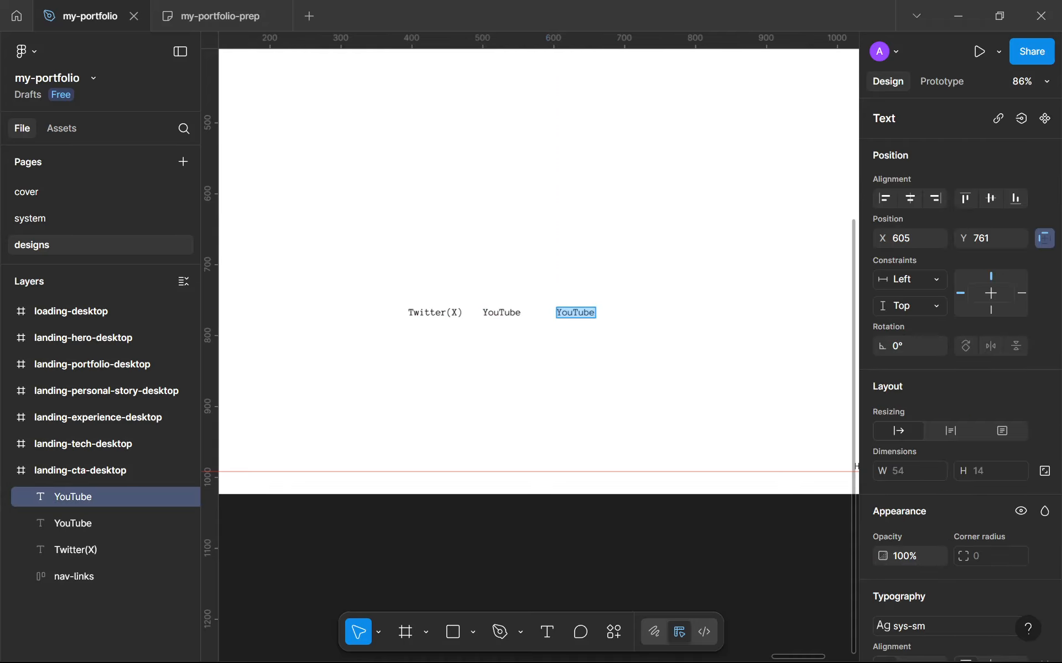
{"action": "type", "text": "Instagram"}
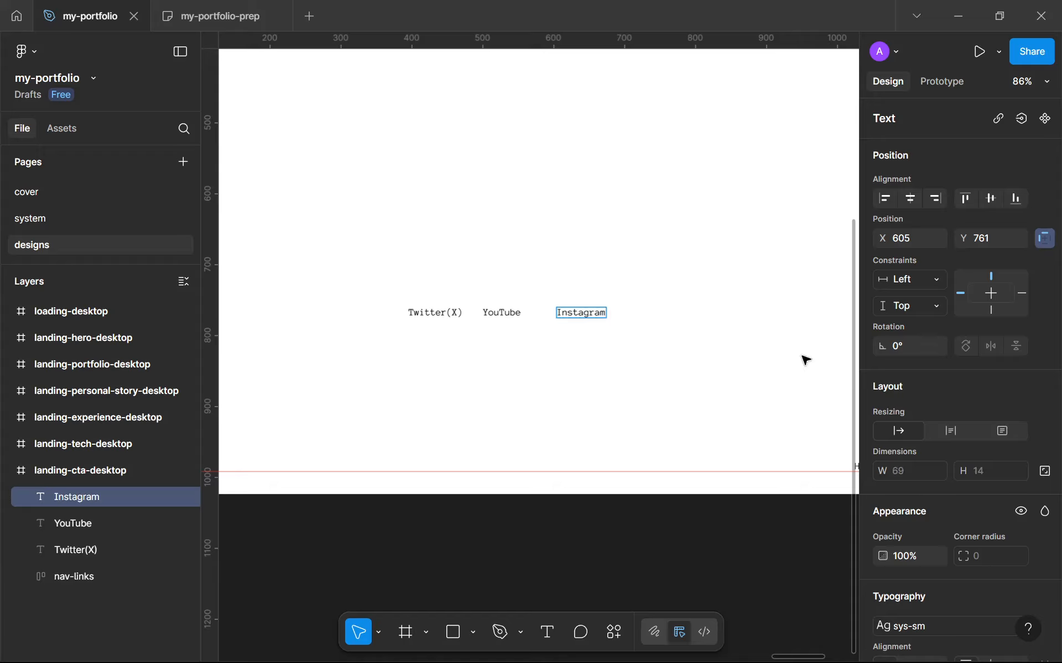
{"action": "left_click", "coordinate": [756, 386]}
Select the three social labels, wrap them in a horizontal auto layout, and set its gap to 40
{"action": "scroll", "coordinate": [616, 364], "scroll_direction": "down", "scroll_amount": 5}
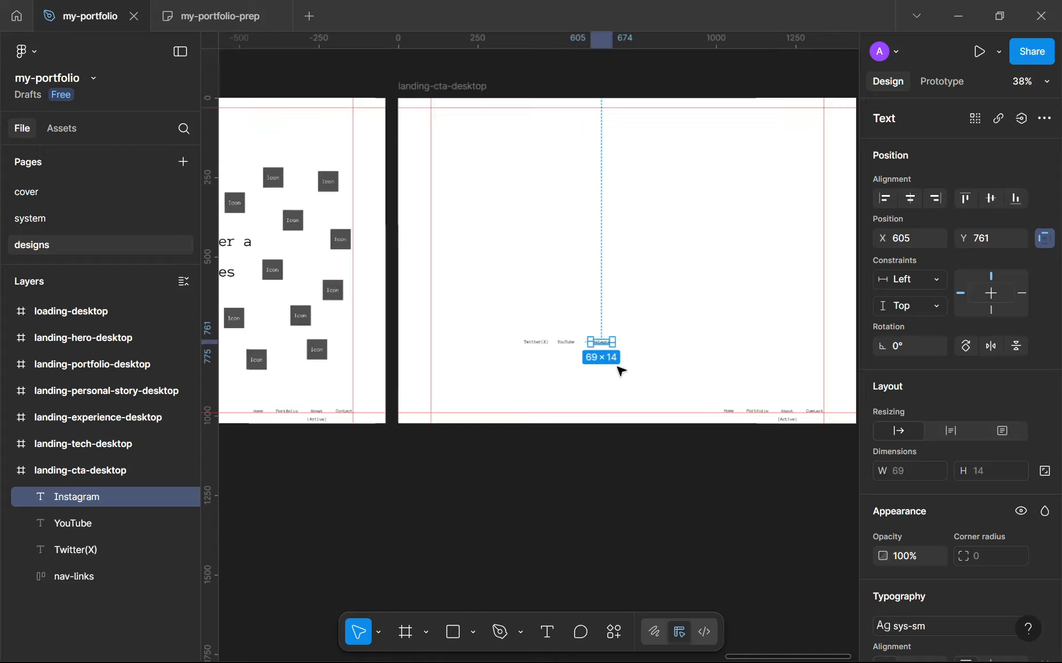
{"action": "scroll", "coordinate": [618, 299], "scroll_direction": "up", "scroll_amount": 3}
{"action": "left_click_drag", "start_coordinate": [619, 295], "coordinate": [633, 367]}
{"action": "left_click", "coordinate": [659, 505]}
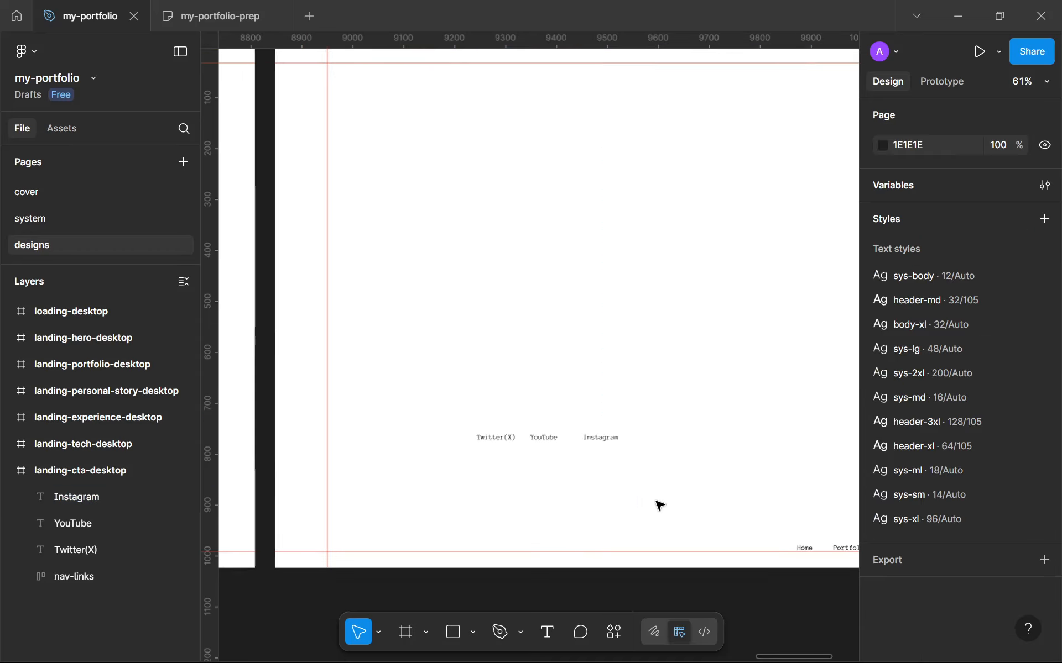
{"action": "left_click_drag", "start_coordinate": [655, 501], "coordinate": [607, 469]}
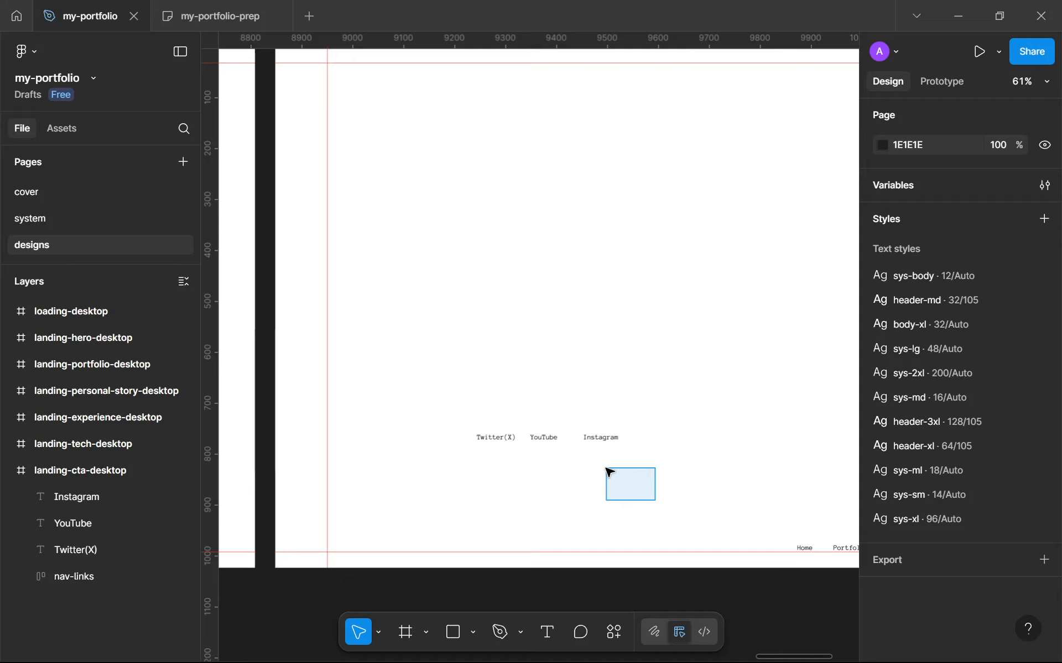
{"action": "left_click_drag", "start_coordinate": [607, 469], "coordinate": [453, 307]}
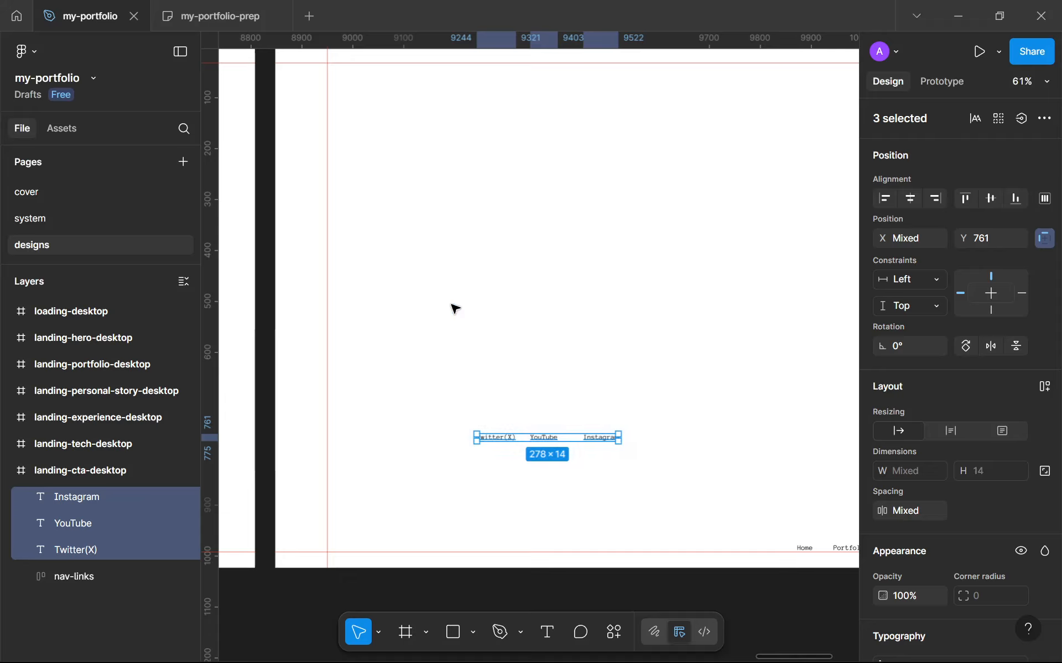
{"action": "key", "text": "shift+a"}
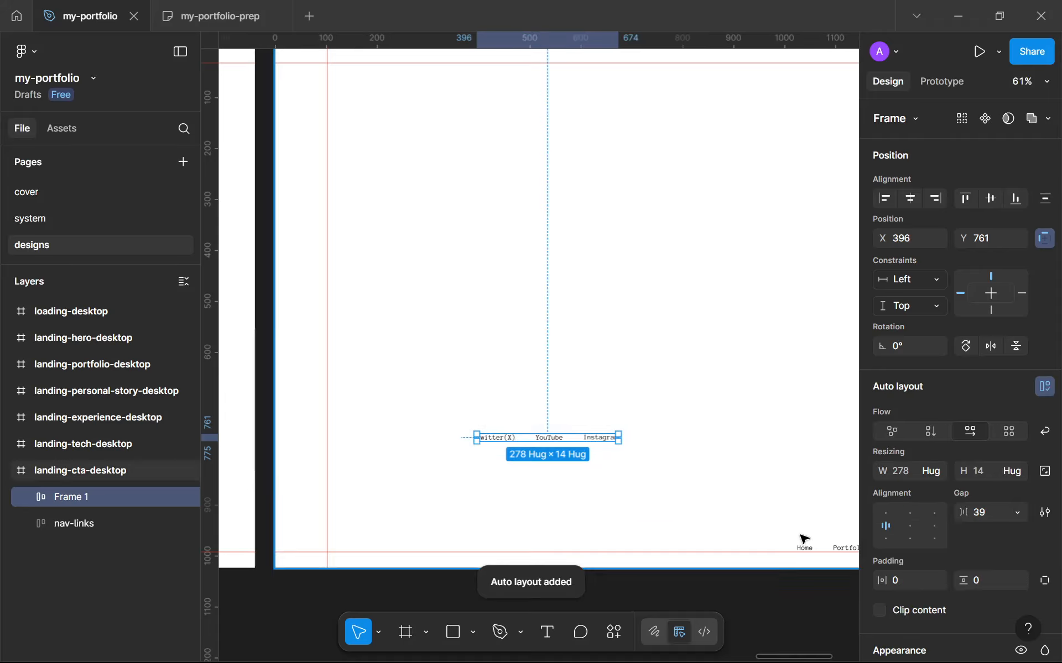
{"action": "left_click", "coordinate": [976, 517]}
{"action": "type", "text": "4"}
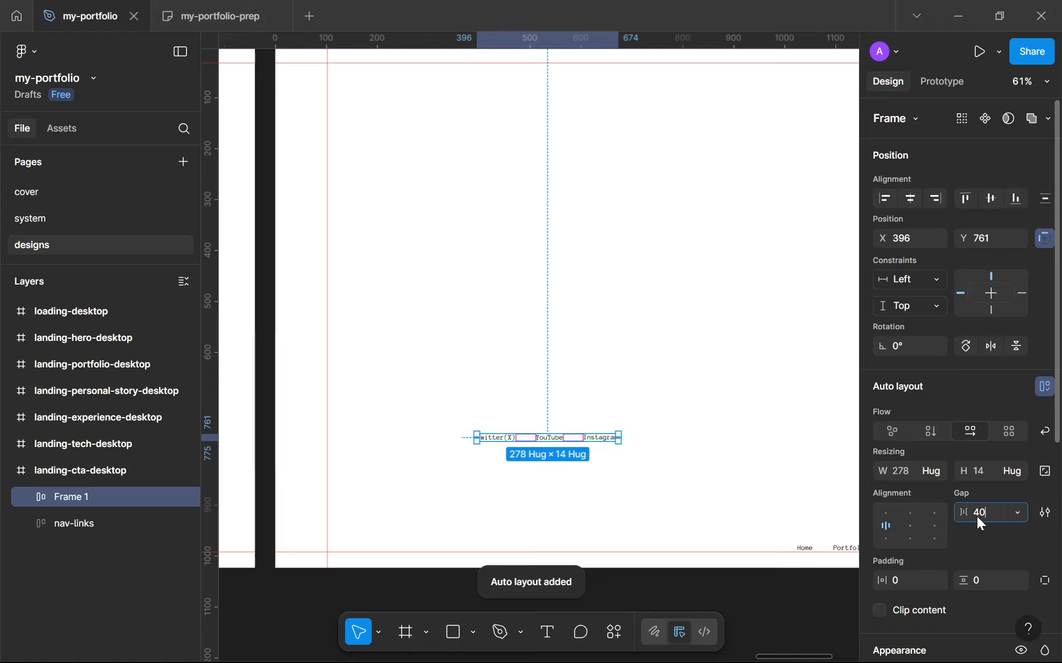
{"action": "type", "text": "0"}
{"action": "key", "text": "Return"}
Rename the new auto layout frame socials
{"action": "scroll", "coordinate": [726, 511], "scroll_direction": "down", "scroll_amount": 3}
{"action": "left_click_drag", "start_coordinate": [725, 504], "coordinate": [707, 438]}
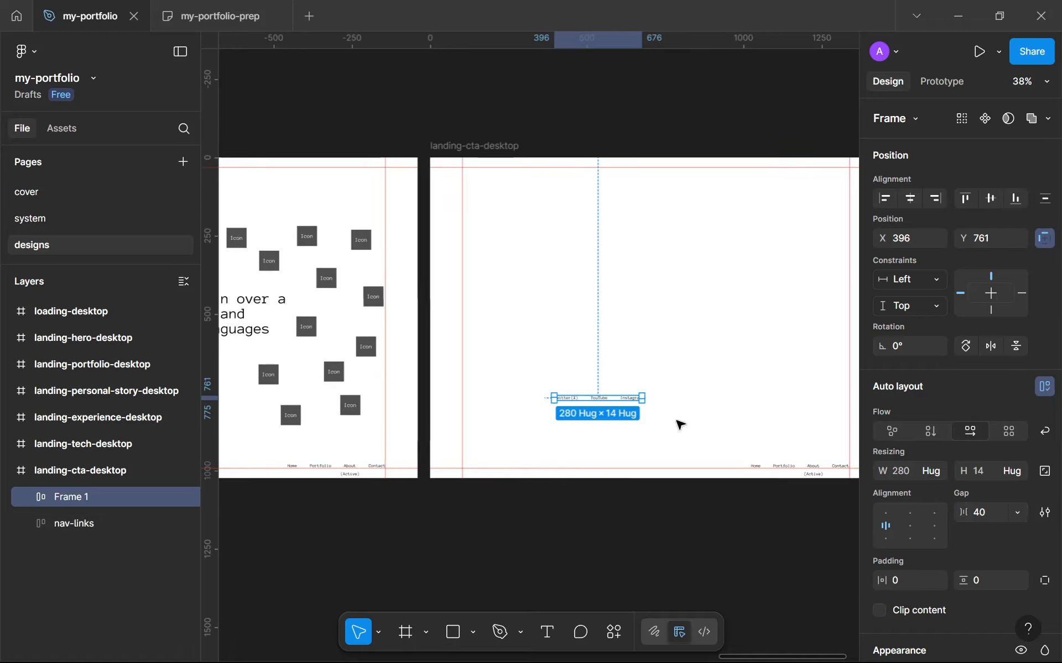
{"action": "double_click", "coordinate": [84, 499]}
{"action": "type", "text": "so"}
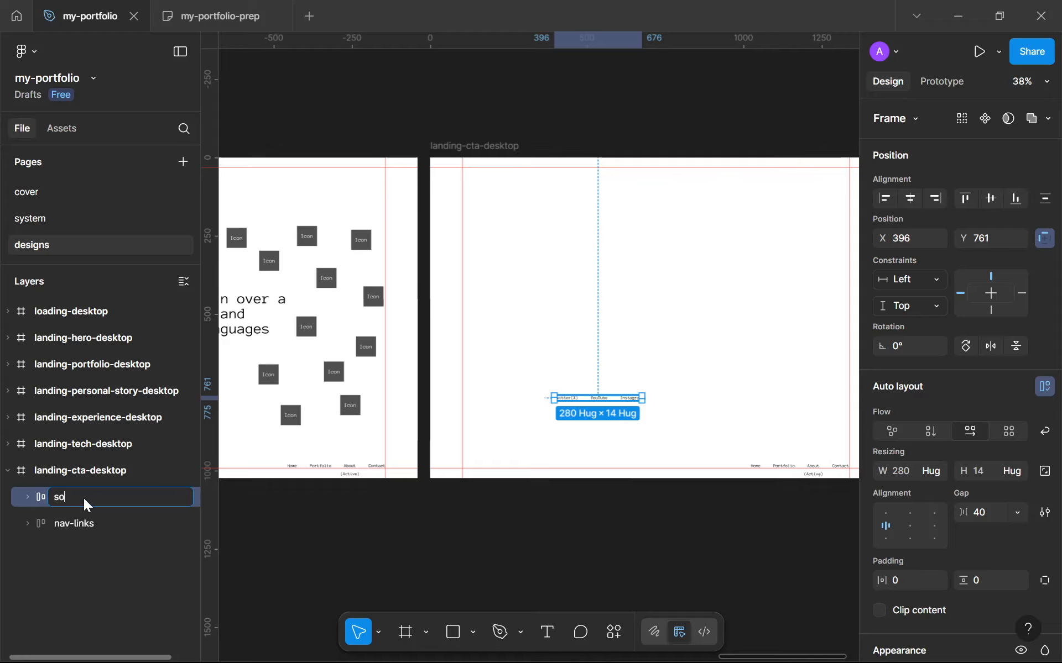
{"action": "type", "text": "cials"}
{"action": "key", "text": "Return"}
Move the socials group to the frame's bottom-left at x 102, y 978, level with nav-links
{"action": "scroll", "coordinate": [634, 409], "scroll_direction": "up", "scroll_amount": 3}
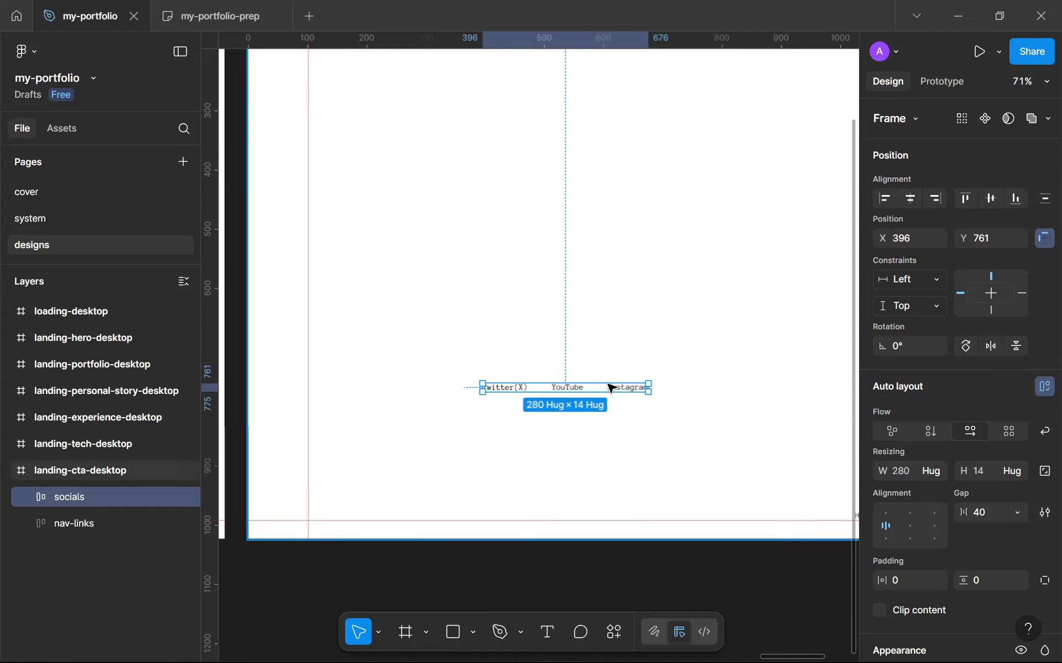
{"action": "left_click_drag", "start_coordinate": [572, 392], "coordinate": [394, 521]}
{"action": "scroll", "coordinate": [394, 521], "scroll_direction": "up", "scroll_amount": 6}
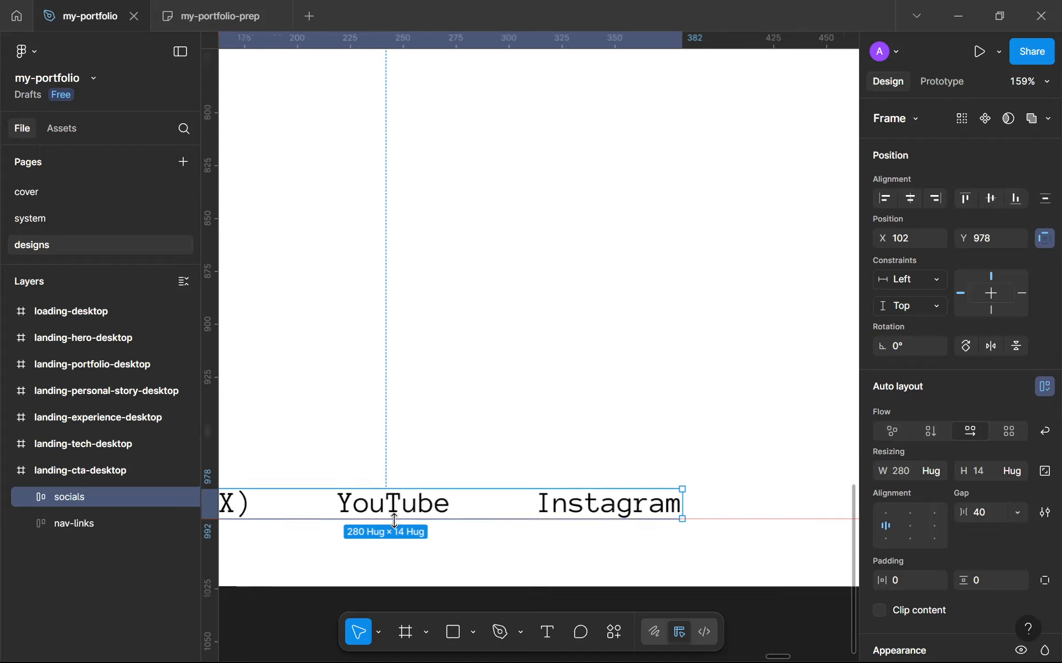
{"action": "key", "text": "Down"}
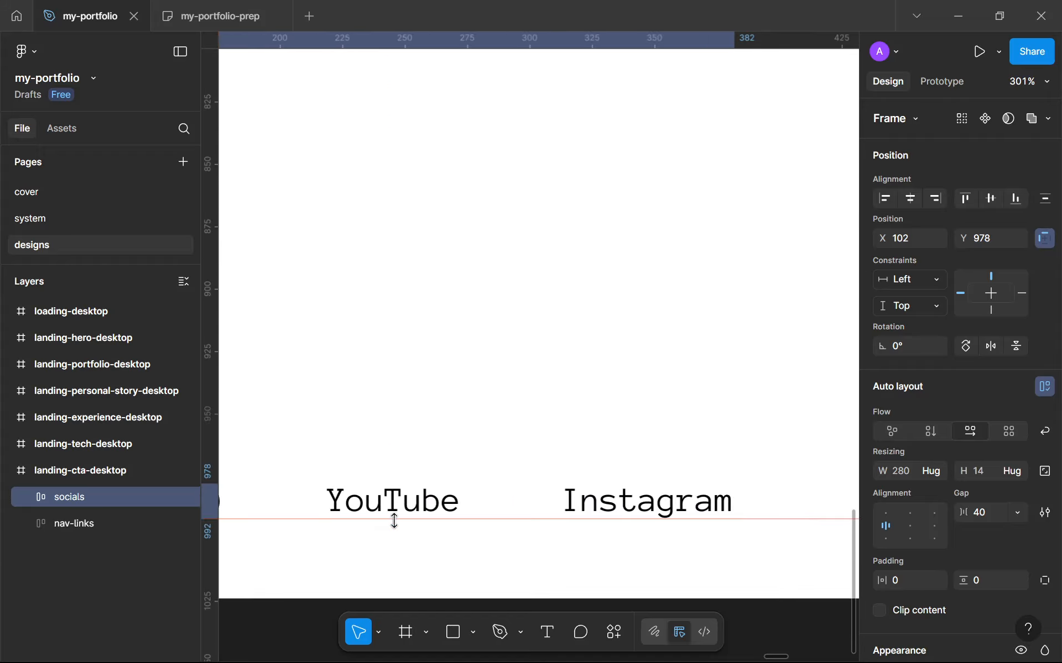
{"action": "key", "text": "Up"}
{"action": "key", "text": "Up"}
{"action": "key", "text": "Down"}
{"action": "key", "text": "Down"}
{"action": "key", "text": "Down"}
{"action": "key", "text": "Down"}
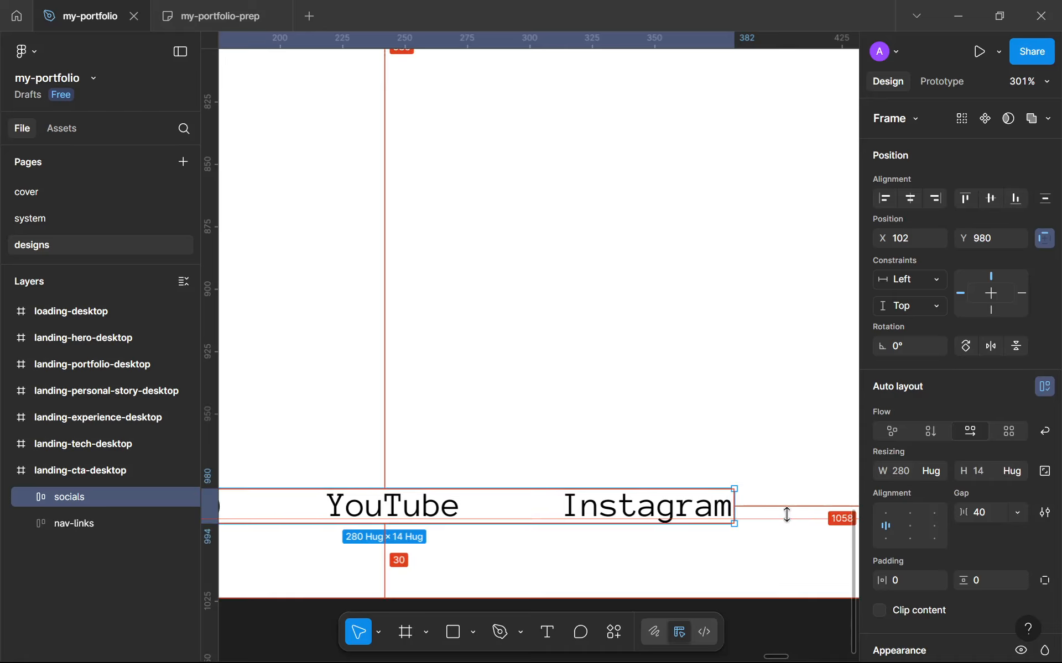
{"action": "key", "text": "Up"}
{"action": "key", "text": "Up"}
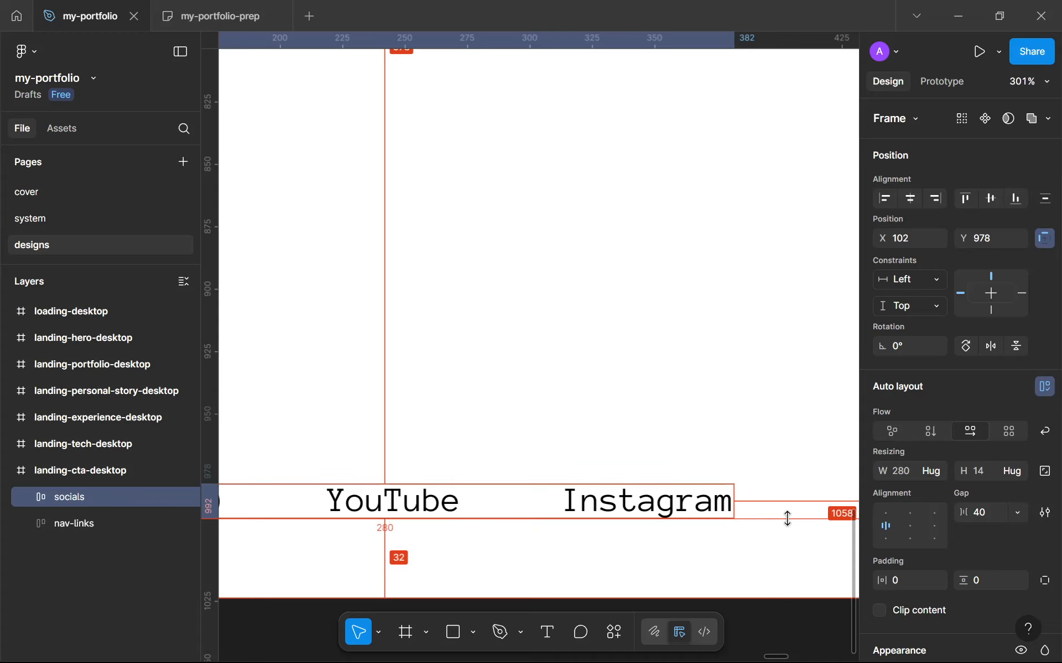
Review the whole landing-cta-desktop frame with socials and nav-links in place
{"action": "scroll", "coordinate": [721, 420], "scroll_direction": "down", "scroll_amount": 5}
{"action": "left_click", "coordinate": [721, 420]}
{"action": "scroll", "coordinate": [721, 419], "scroll_direction": "down", "scroll_amount": 8}
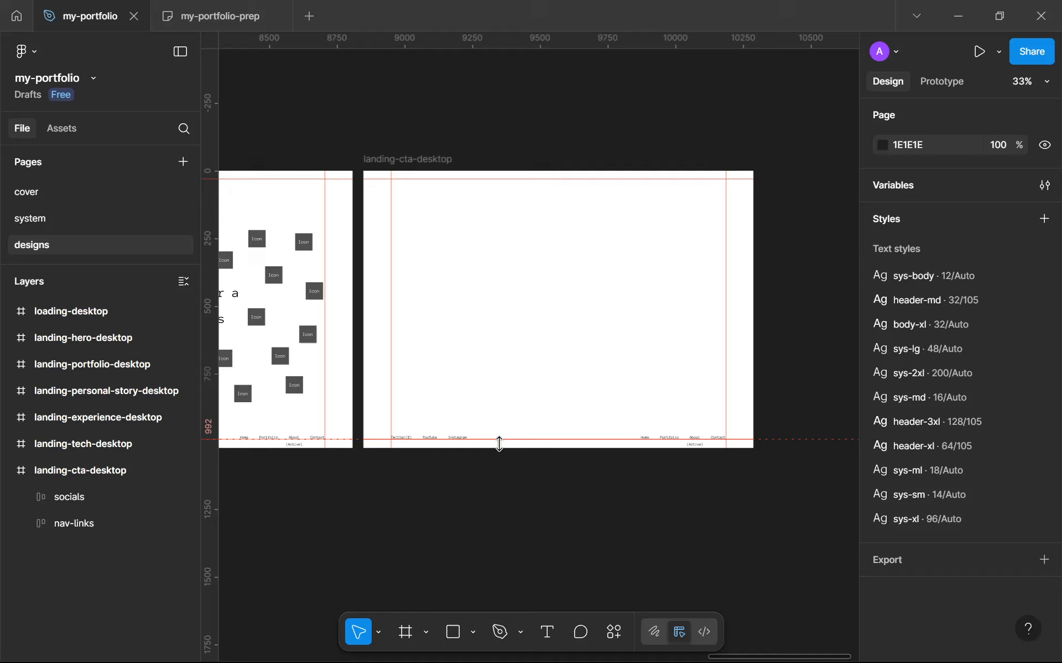
{"action": "scroll", "coordinate": [495, 457], "scroll_direction": "down", "scroll_amount": 5}
{"action": "scroll", "coordinate": [483, 426], "scroll_direction": "up", "scroll_amount": 4}
{"action": "left_click_drag", "start_coordinate": [596, 365], "coordinate": [486, 375]}
{"action": "scroll", "coordinate": [635, 326], "scroll_direction": "up", "scroll_amount": 3}
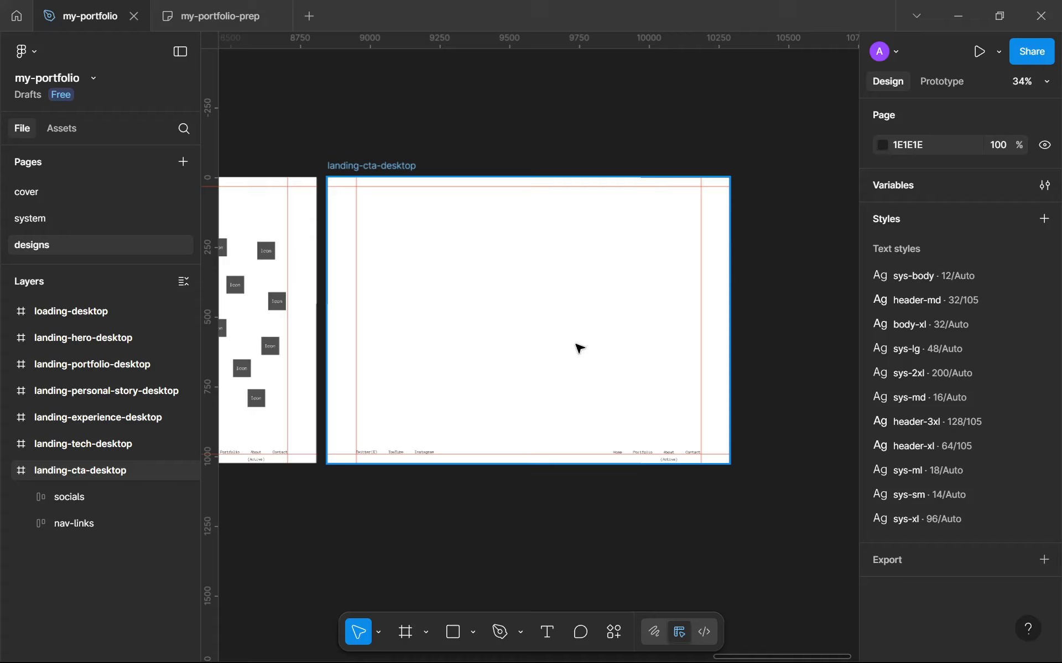
{"action": "scroll", "coordinate": [578, 349], "scroll_direction": "up", "scroll_amount": 1}
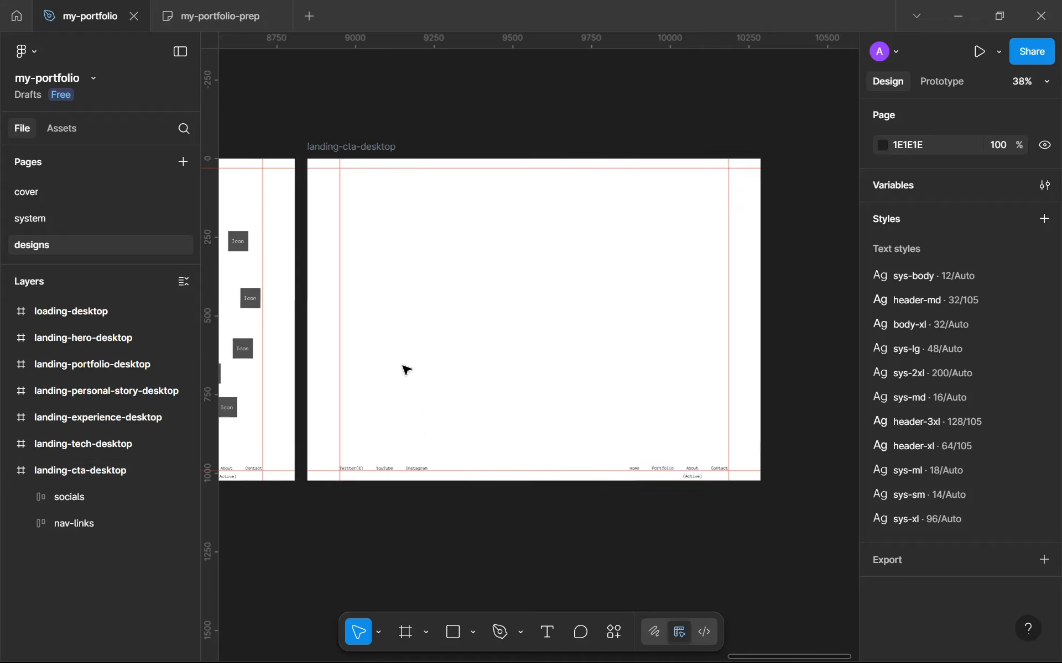
Add a text layer reading "Let’s work together" in the middle of the landing-cta-desktop frame
{"action": "key", "text": "t"}
{"action": "left_click", "coordinate": [431, 272]}
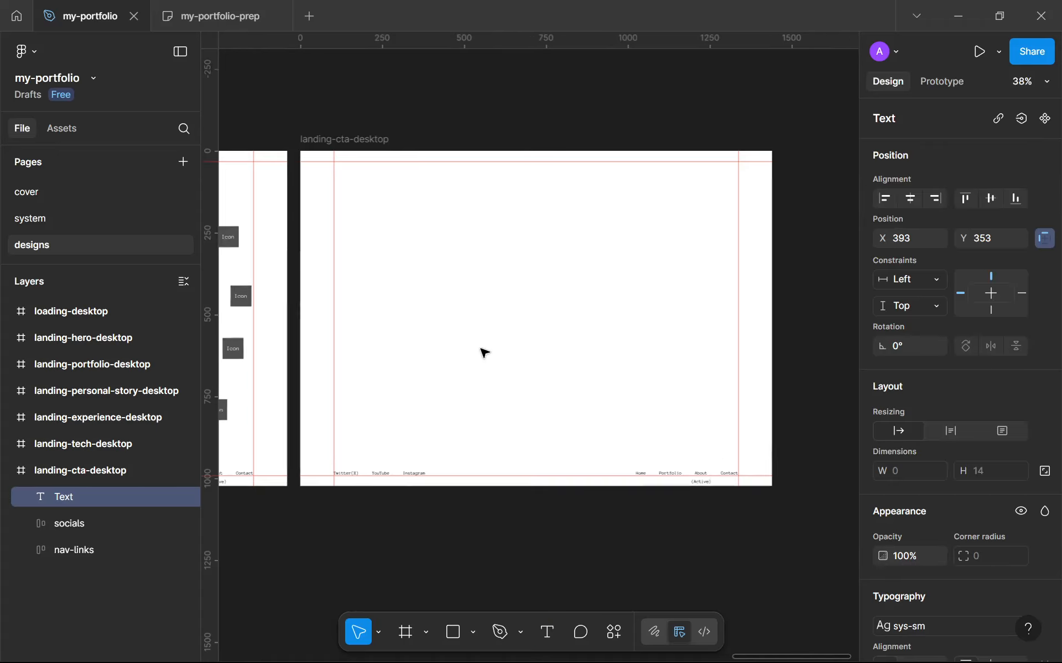
{"action": "scroll", "coordinate": [487, 355], "scroll_direction": "up", "scroll_amount": 5}
{"action": "scroll", "coordinate": [492, 356], "scroll_direction": "down", "scroll_amount": 2}
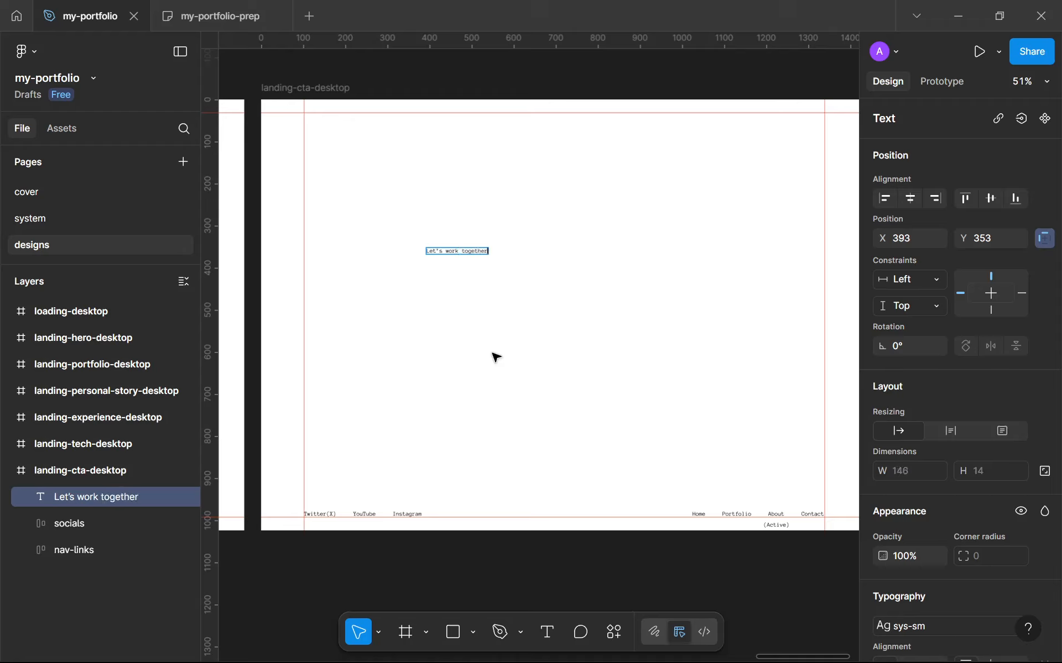
Apply the sys-xl text style to the "Let’s work together" heading
{"action": "scroll", "coordinate": [901, 470], "scroll_direction": "down", "scroll_amount": 3}
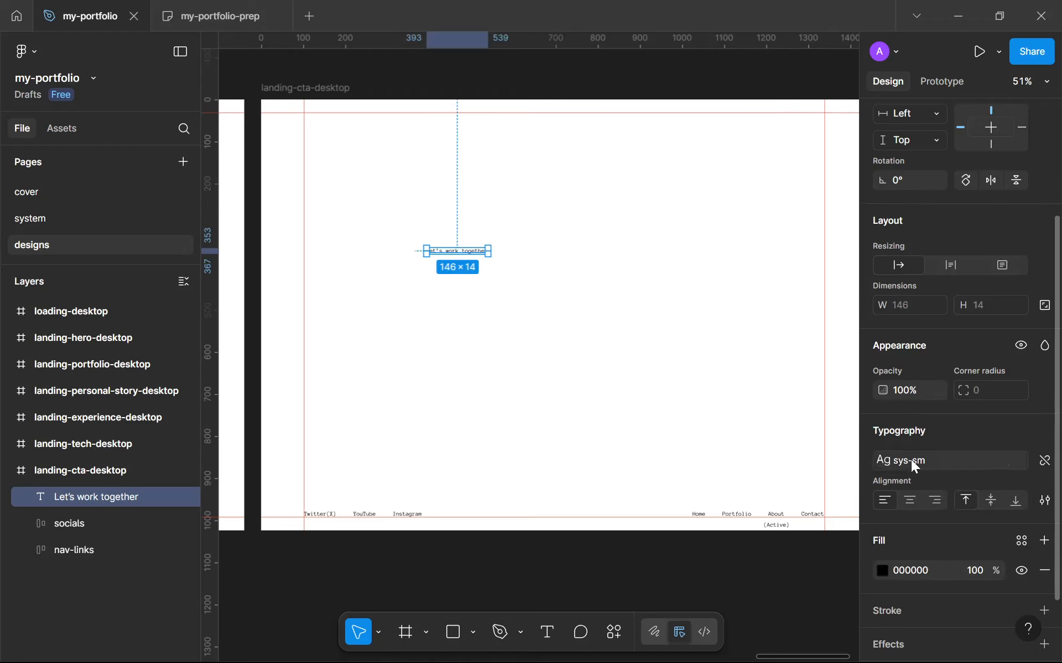
{"action": "left_click", "coordinate": [911, 460]}
{"action": "scroll", "coordinate": [788, 490], "scroll_direction": "up", "scroll_amount": 3}
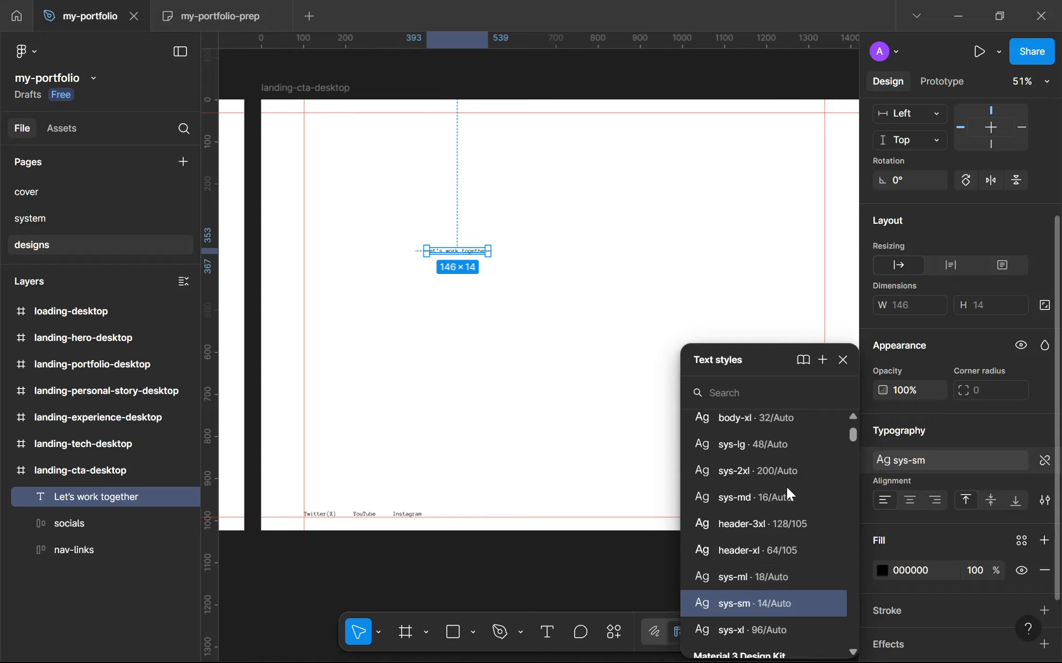
{"action": "left_click", "coordinate": [770, 461]}
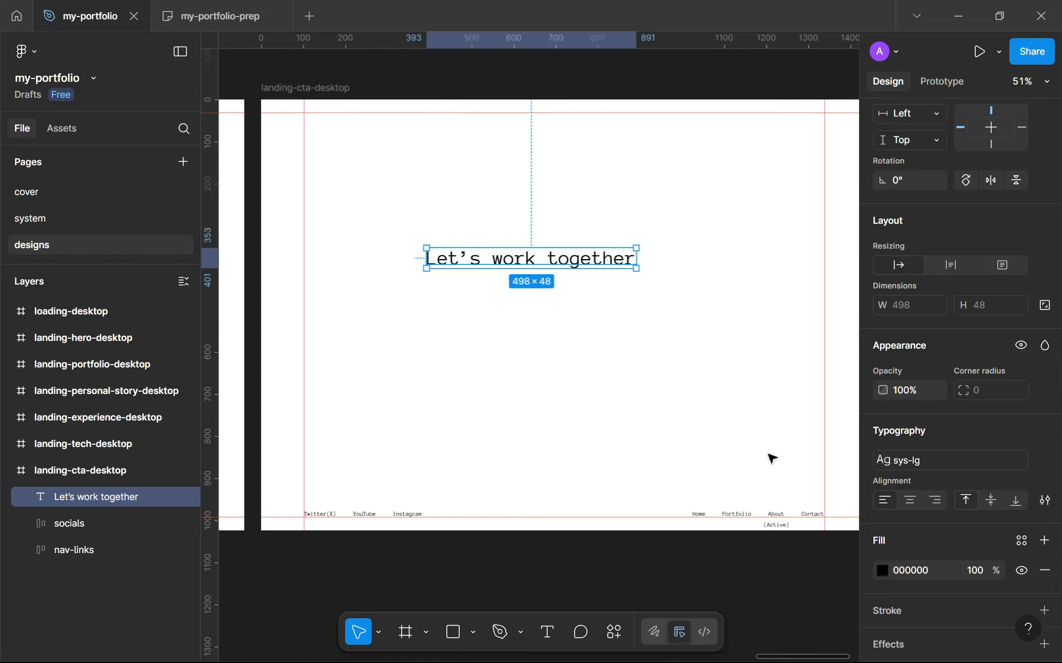
{"action": "left_click", "coordinate": [901, 459]}
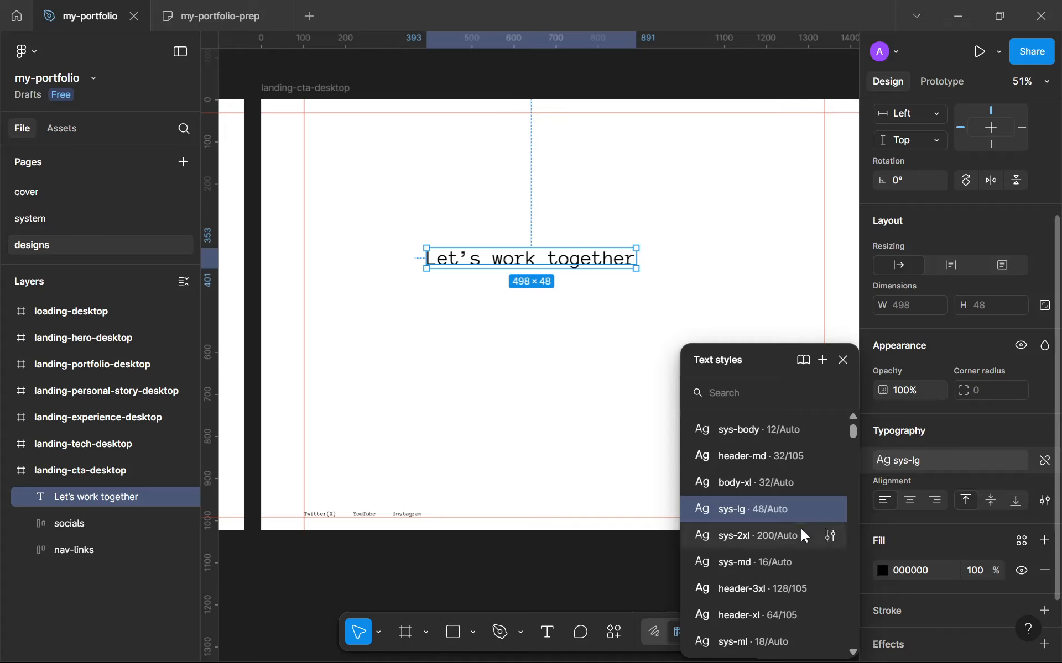
{"action": "scroll", "coordinate": [783, 470], "scroll_direction": "down", "scroll_amount": 3}
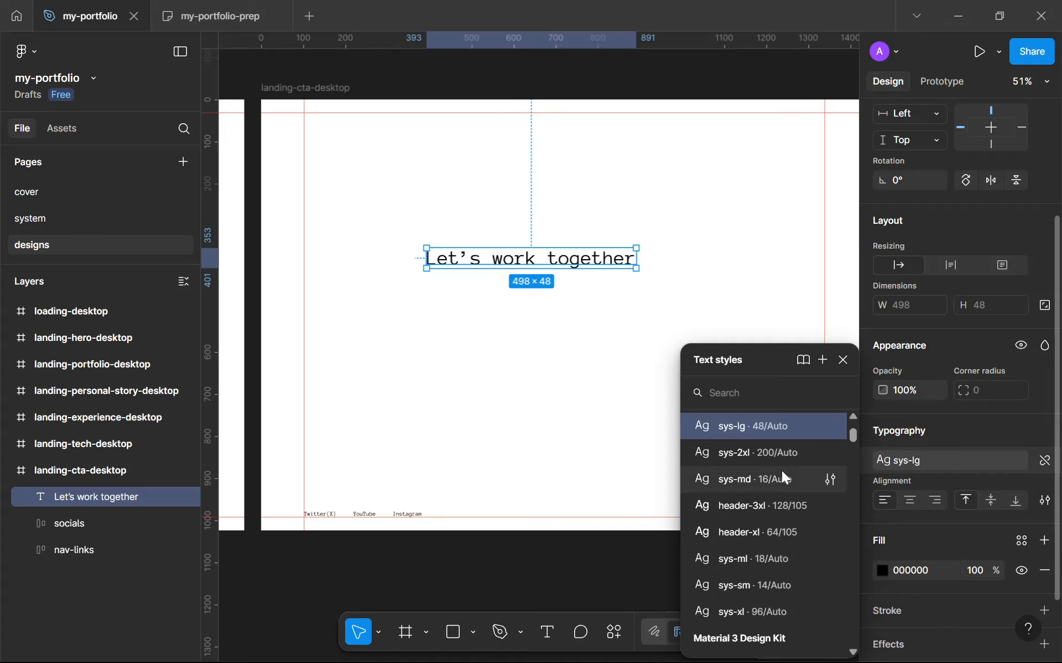
{"action": "left_click", "coordinate": [779, 608]}
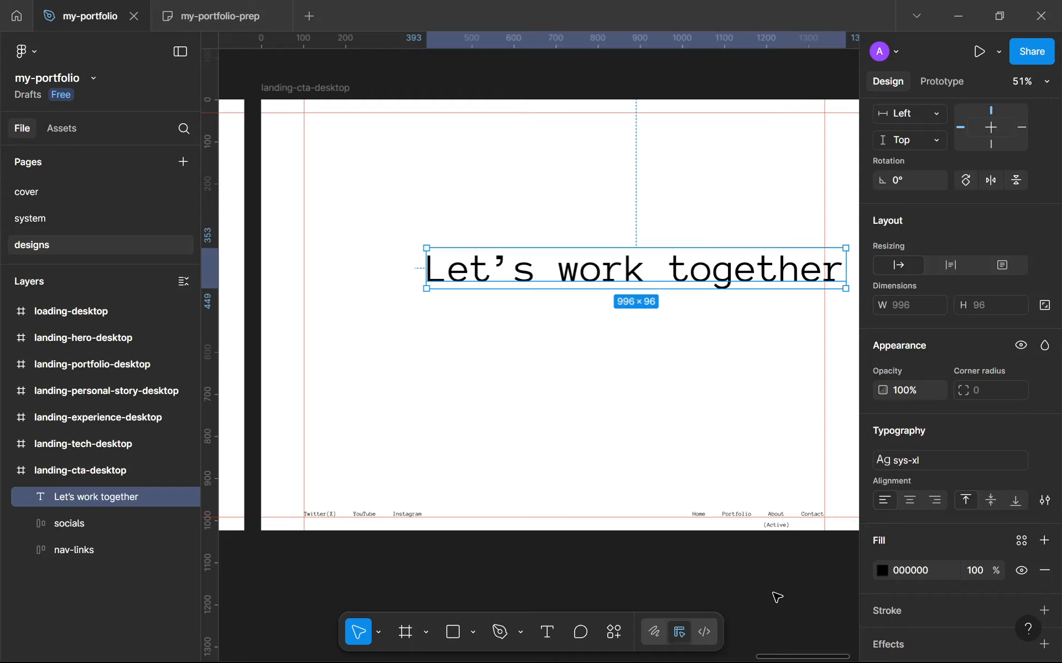
Move the heading left and narrow it to about 526 wide so it wraps onto two lines
{"action": "left_click_drag", "start_coordinate": [630, 285], "coordinate": [553, 287]}
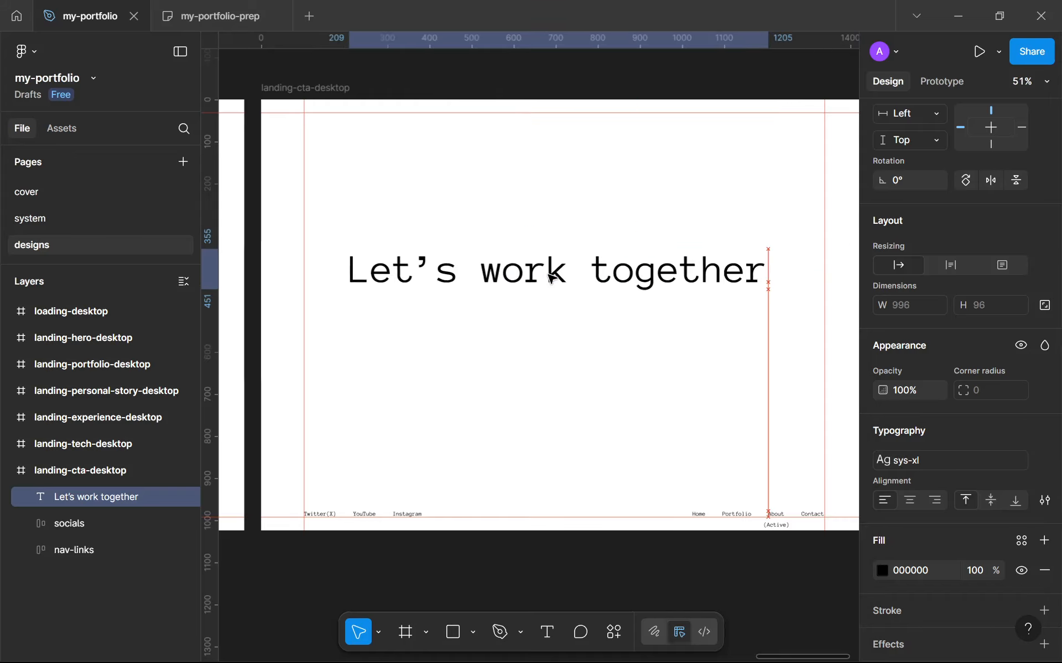
{"action": "left_click_drag", "start_coordinate": [768, 268], "coordinate": [573, 244]}
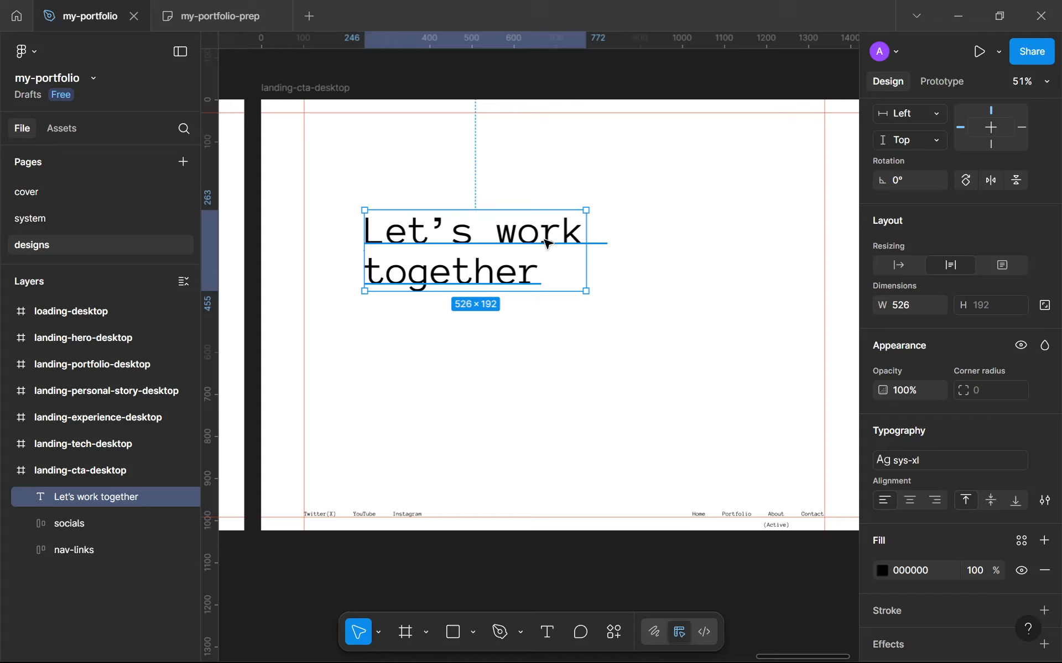
{"action": "double_click", "coordinate": [546, 243]}
{"action": "key", "text": "Escape"}
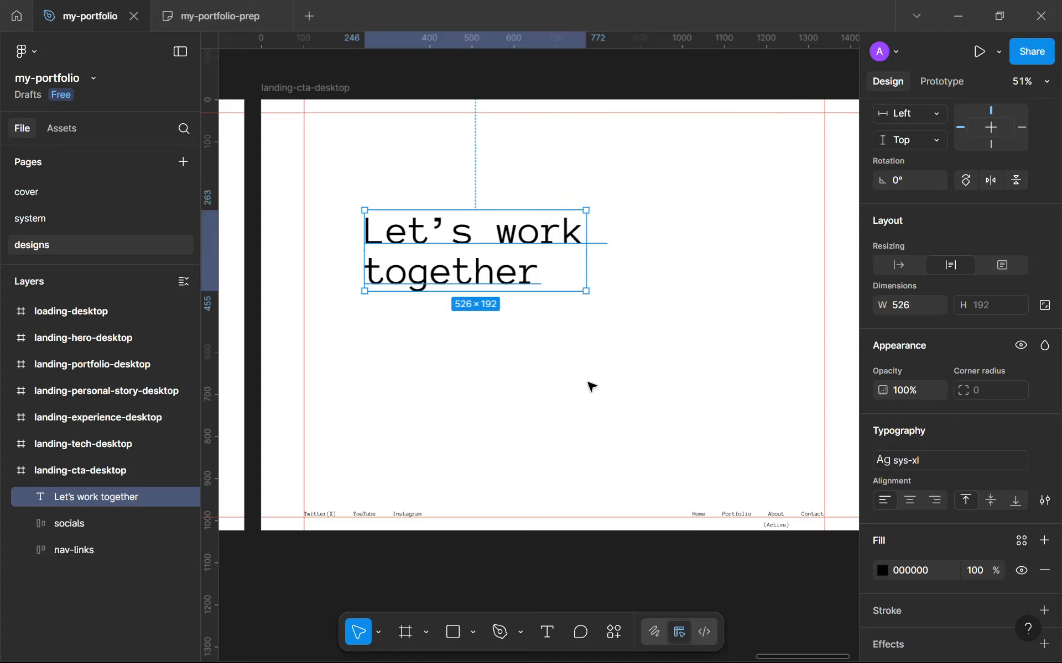
{"action": "left_click", "coordinate": [591, 385]}
Pan and zoom across the designs page to review the other landing frames
{"action": "scroll", "coordinate": [591, 386], "scroll_direction": "down", "scroll_amount": 5}
{"action": "scroll", "coordinate": [591, 385], "scroll_direction": "up", "scroll_amount": 2}
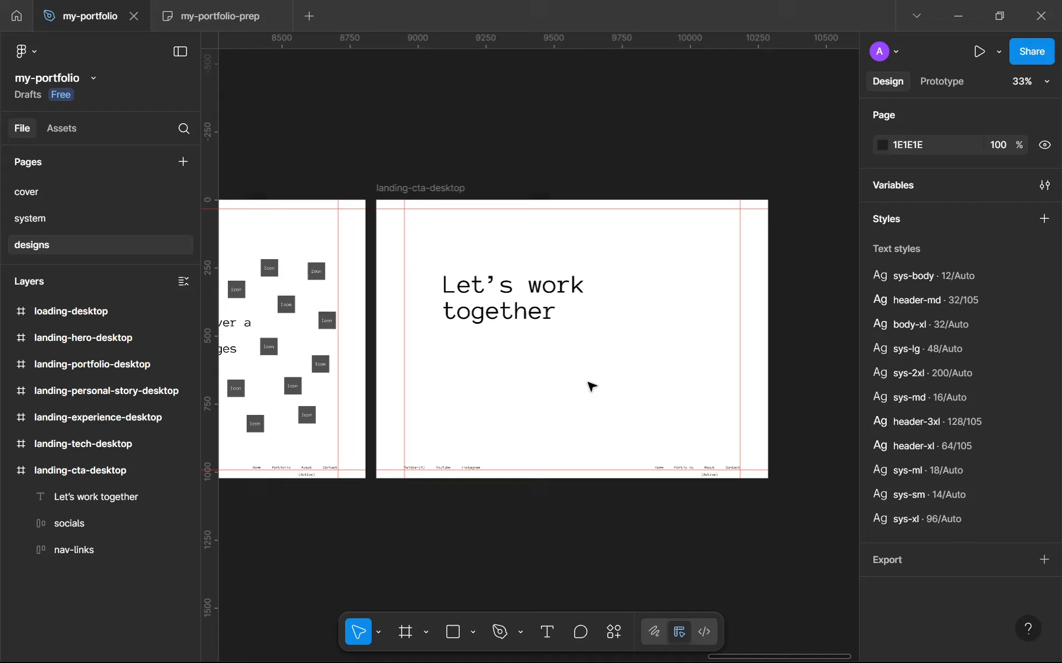
{"action": "scroll", "coordinate": [595, 386], "scroll_direction": "left", "scroll_amount": 1}
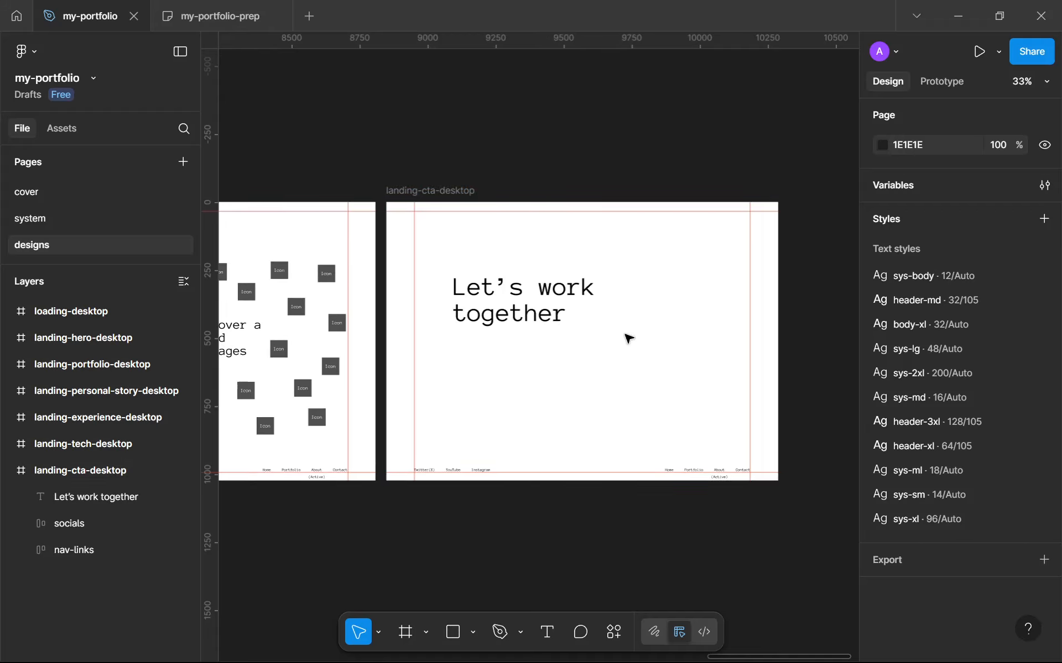
{"action": "key", "text": "t"}
{"action": "scroll", "coordinate": [618, 349], "scroll_direction": "down", "scroll_amount": 3}
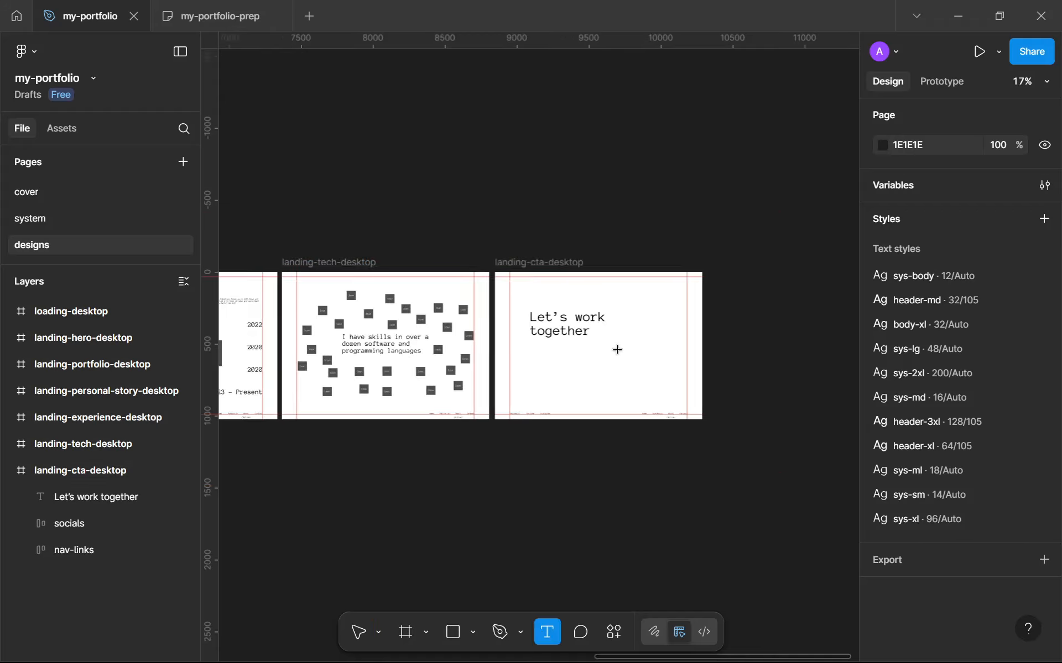
{"action": "key", "text": "v"}
{"action": "scroll", "coordinate": [576, 313], "scroll_direction": "down", "scroll_amount": 3}
{"action": "scroll", "coordinate": [535, 315], "scroll_direction": "up", "scroll_amount": 5}
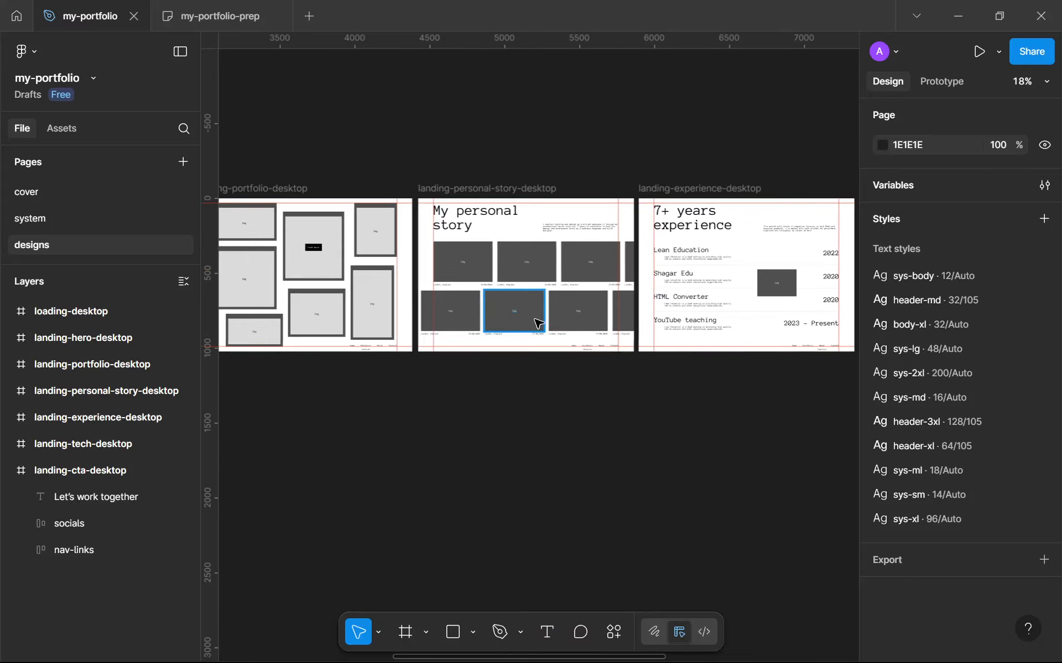
{"action": "scroll", "coordinate": [538, 360], "scroll_direction": "down", "scroll_amount": 8}
{"action": "scroll", "coordinate": [360, 326], "scroll_direction": "up", "scroll_amount": 10}
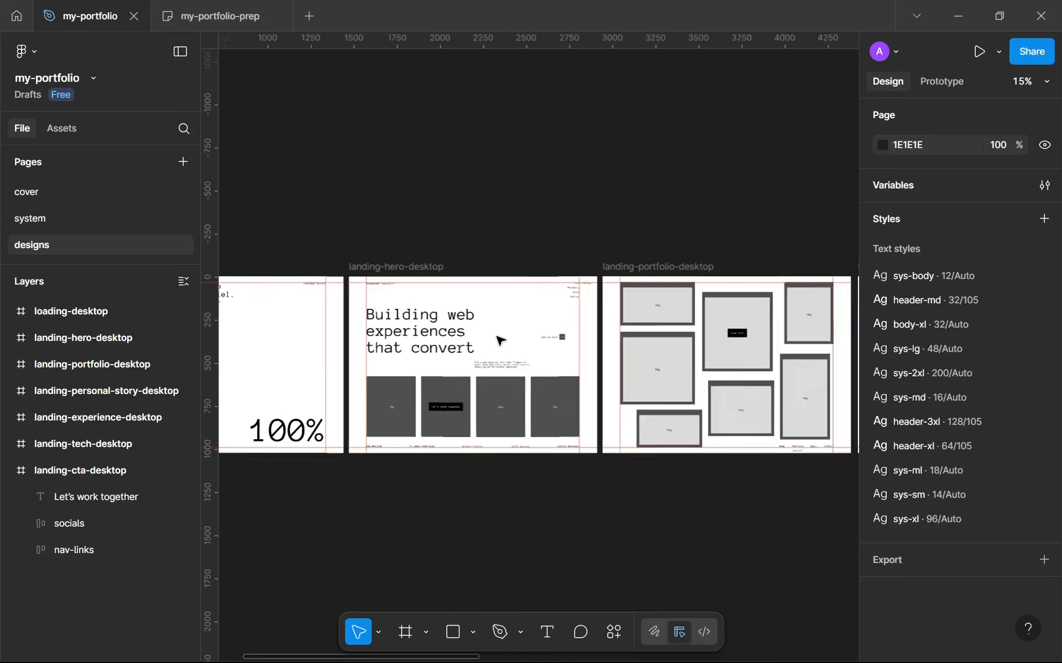
{"action": "scroll", "coordinate": [476, 379], "scroll_direction": "down", "scroll_amount": 4}
{"action": "scroll", "coordinate": [476, 379], "scroll_direction": "up", "scroll_amount": 4}
{"action": "scroll", "coordinate": [476, 379], "scroll_direction": "down", "scroll_amount": 4}
{"action": "scroll", "coordinate": [478, 403], "scroll_direction": "up", "scroll_amount": 3}
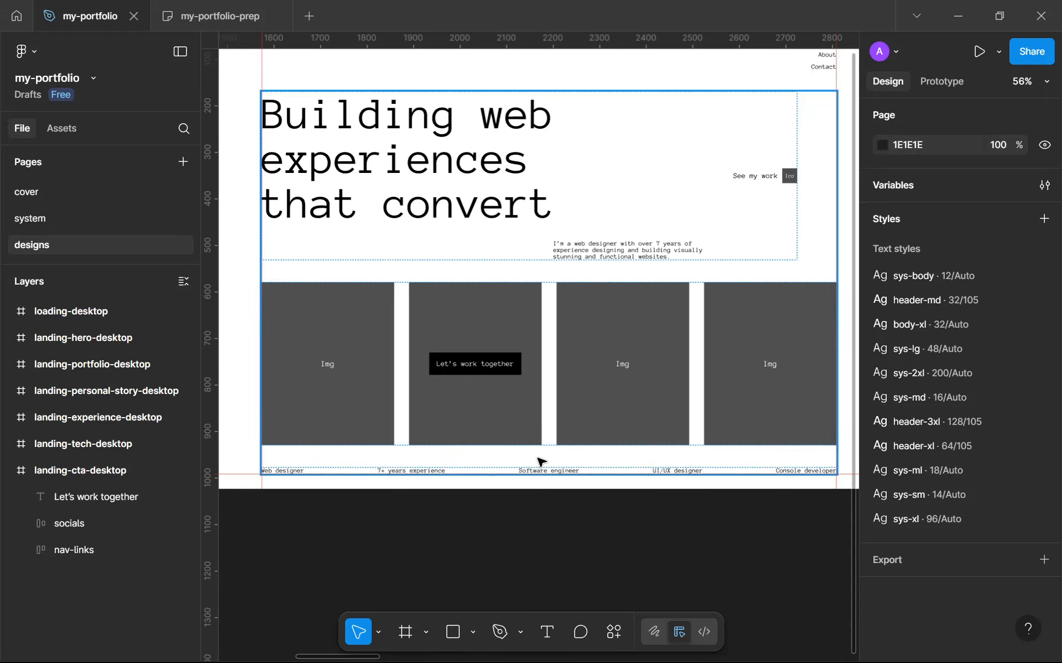
{"action": "scroll", "coordinate": [535, 463], "scroll_direction": "up", "scroll_amount": 2}
{"action": "scroll", "coordinate": [539, 461], "scroll_direction": "down", "scroll_amount": 6}
Inspect the imgs and features layers inside the hero of landing-hero-desktop
{"action": "left_click", "coordinate": [540, 434]}
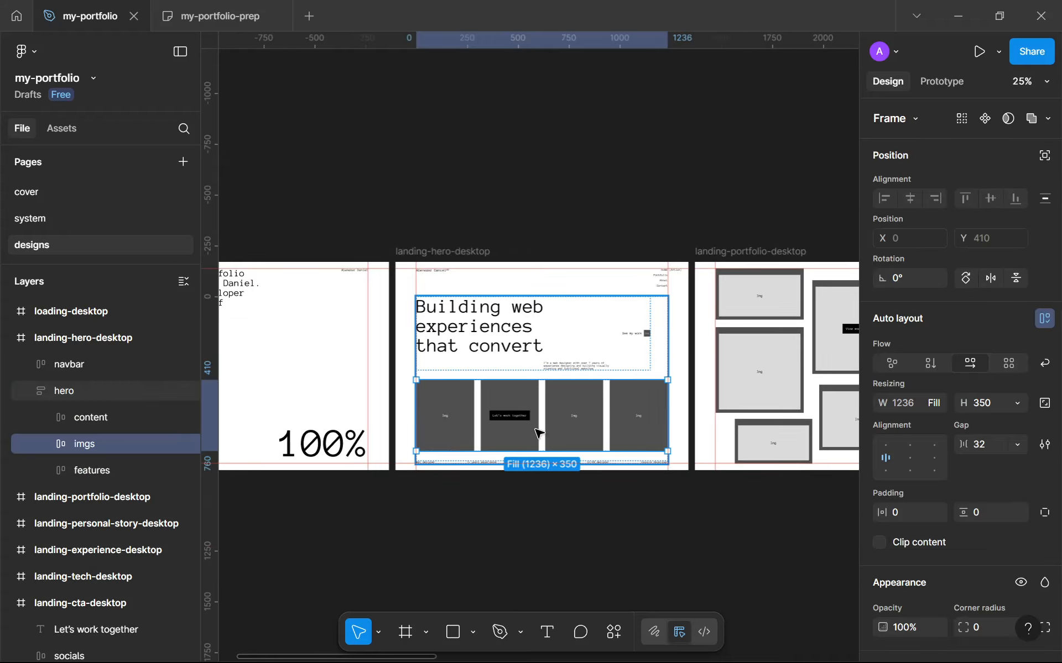
{"action": "scroll", "coordinate": [549, 481], "scroll_direction": "up", "scroll_amount": 6}
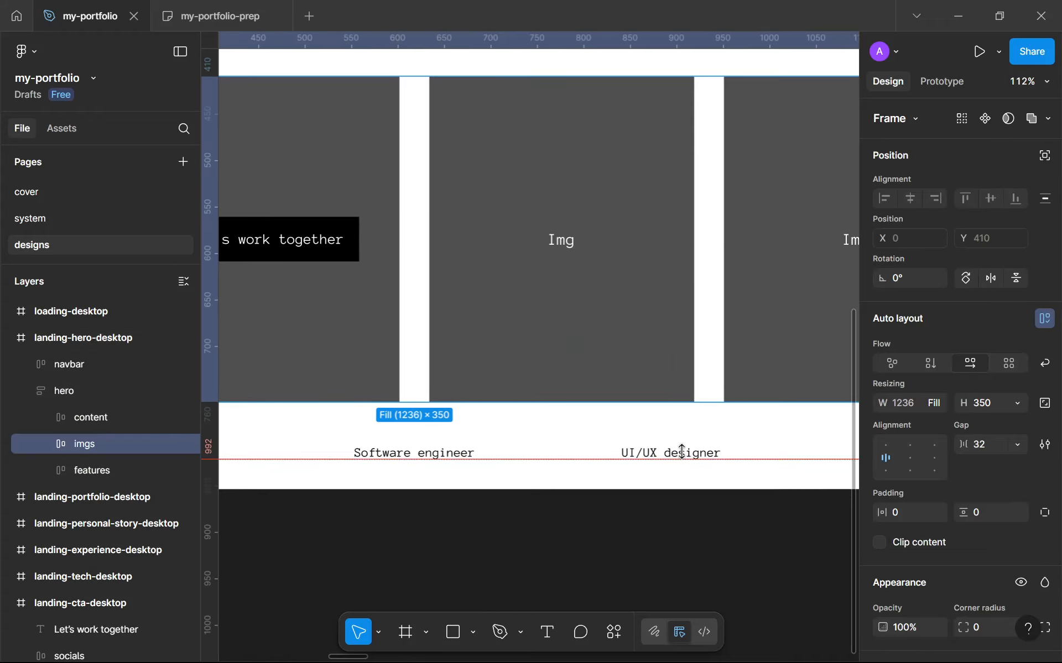
{"action": "left_click", "coordinate": [684, 450]}
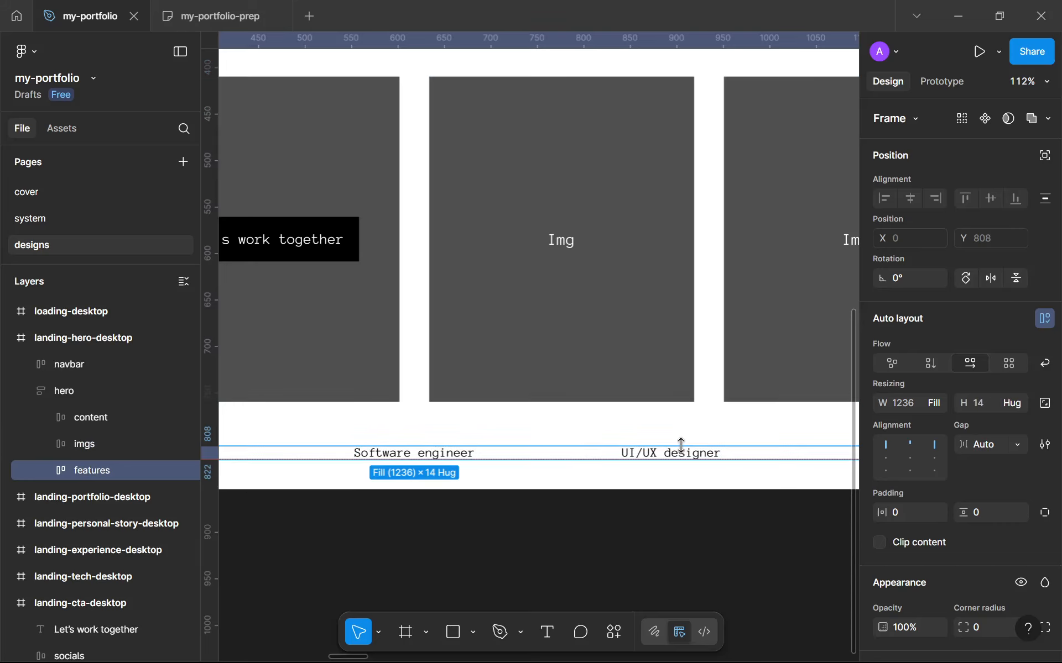
{"action": "key", "text": "Escape"}
{"action": "scroll", "coordinate": [661, 330], "scroll_direction": "down", "scroll_amount": 8}
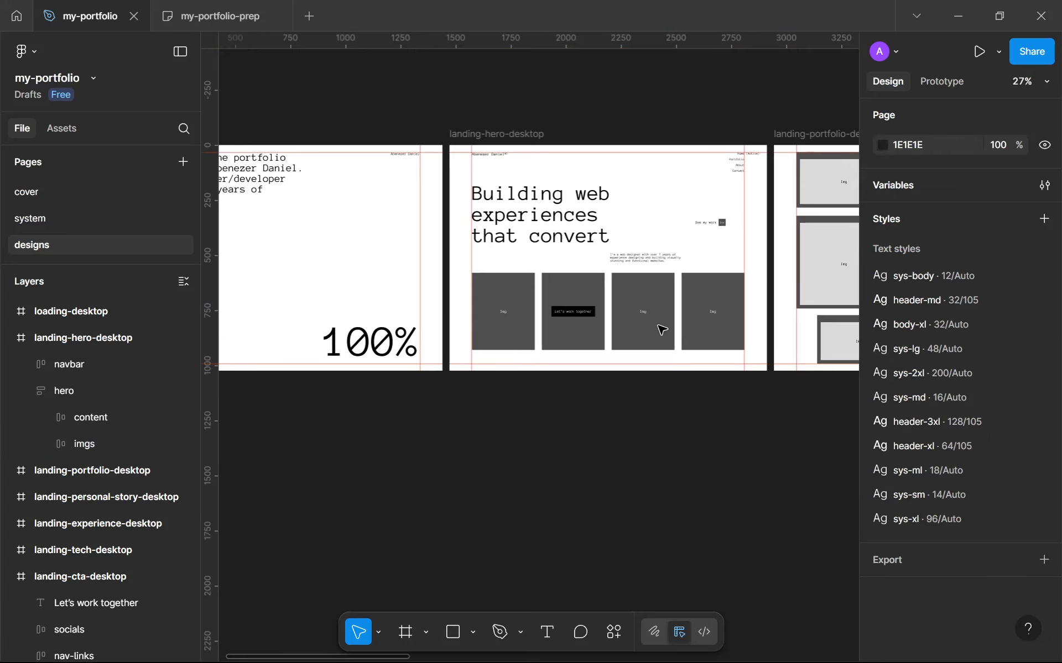
Set the gap of the hero auto layout in landing-hero-desktop to 64
{"action": "left_click", "coordinate": [662, 330]}
{"action": "left_click_drag", "start_coordinate": [666, 350], "coordinate": [671, 360]}
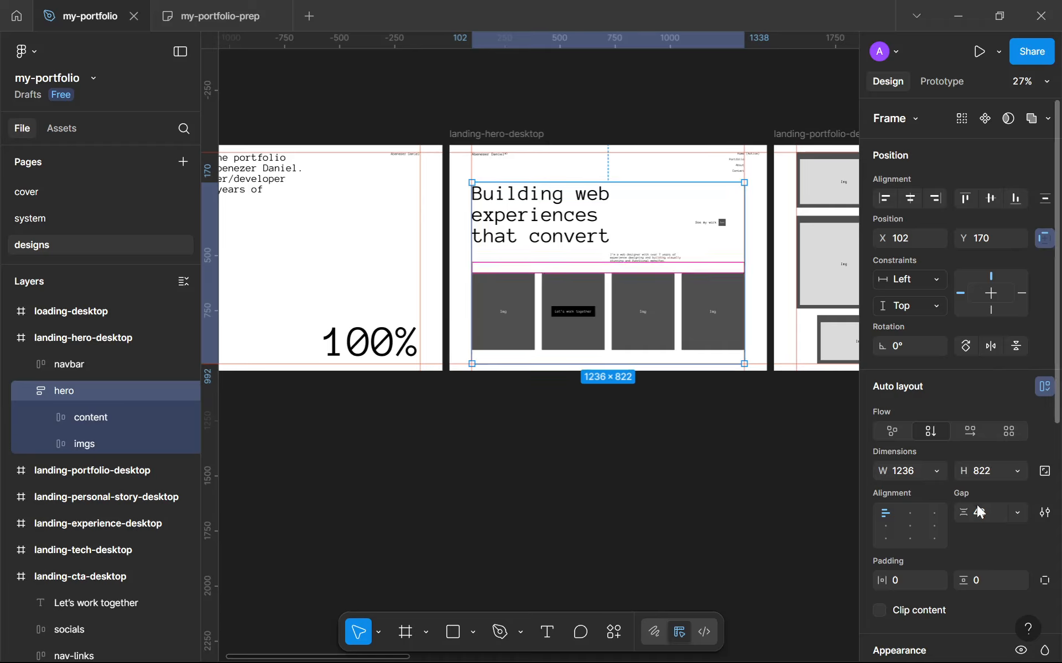
{"action": "key", "text": "ctrl+z"}
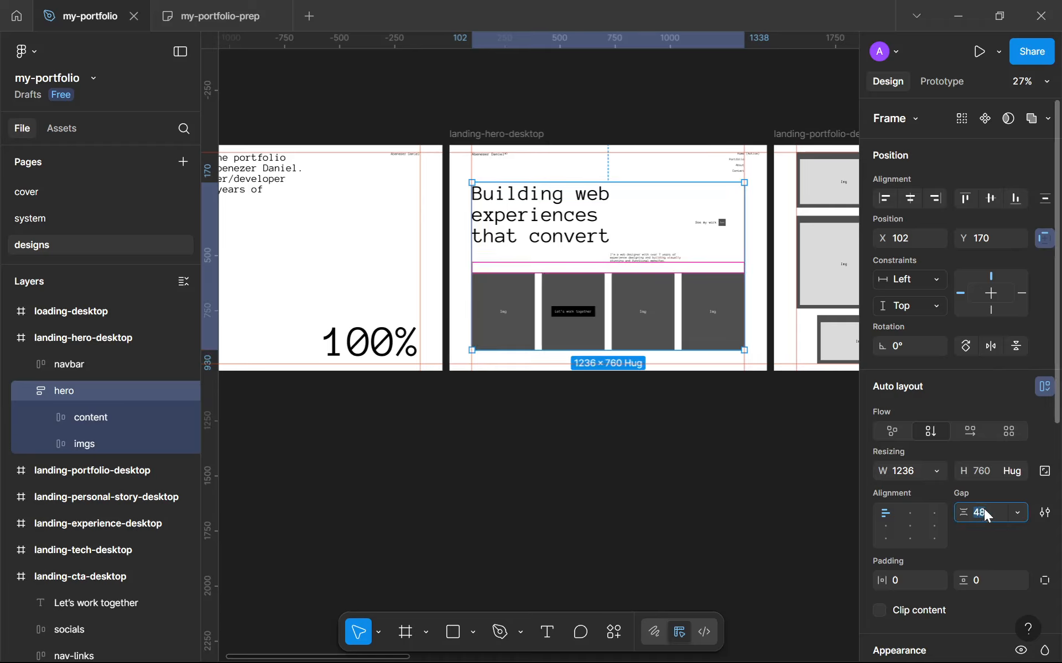
{"action": "type", "text": "64"}
{"action": "key", "text": "Return"}
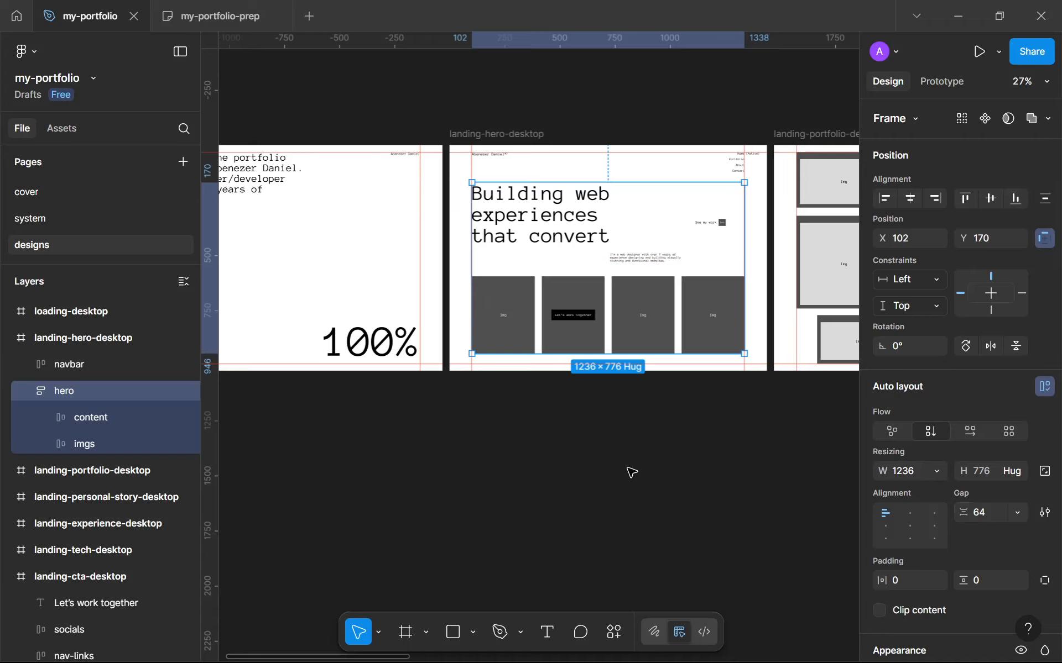
{"action": "left_click", "coordinate": [631, 418]}
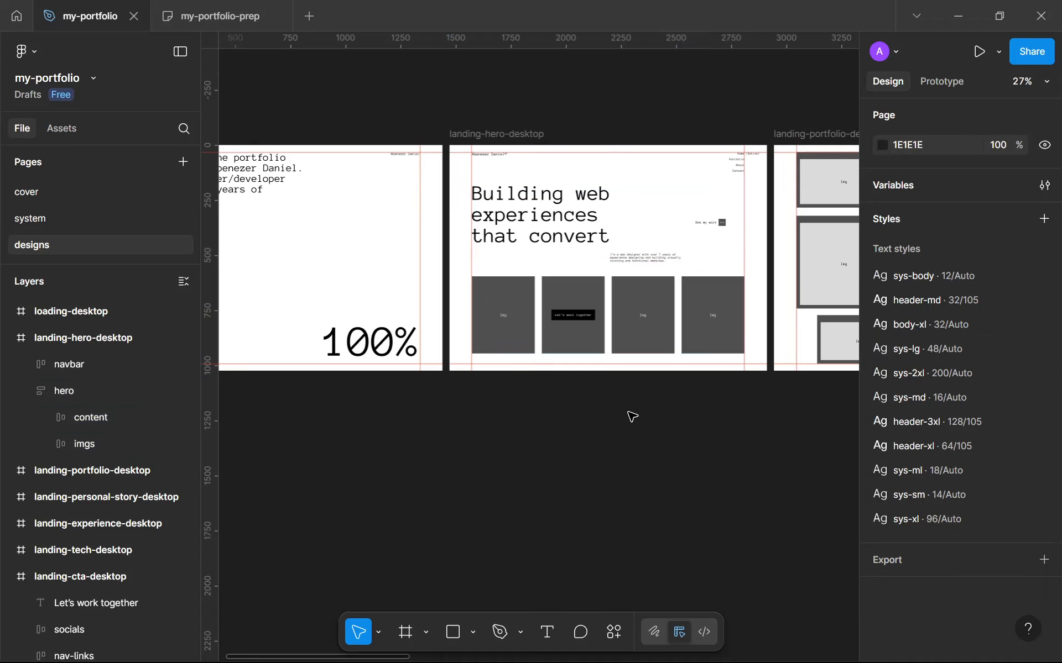
Select and copy the "Let’s work together" cta button inside the hero's image row
{"action": "scroll", "coordinate": [634, 415], "scroll_direction": "up", "scroll_amount": 2}
{"action": "scroll", "coordinate": [635, 415], "scroll_direction": "down", "scroll_amount": 1}
{"action": "left_click_drag", "start_coordinate": [634, 415], "coordinate": [481, 440]}
{"action": "scroll", "coordinate": [475, 334], "scroll_direction": "down", "scroll_amount": 5}
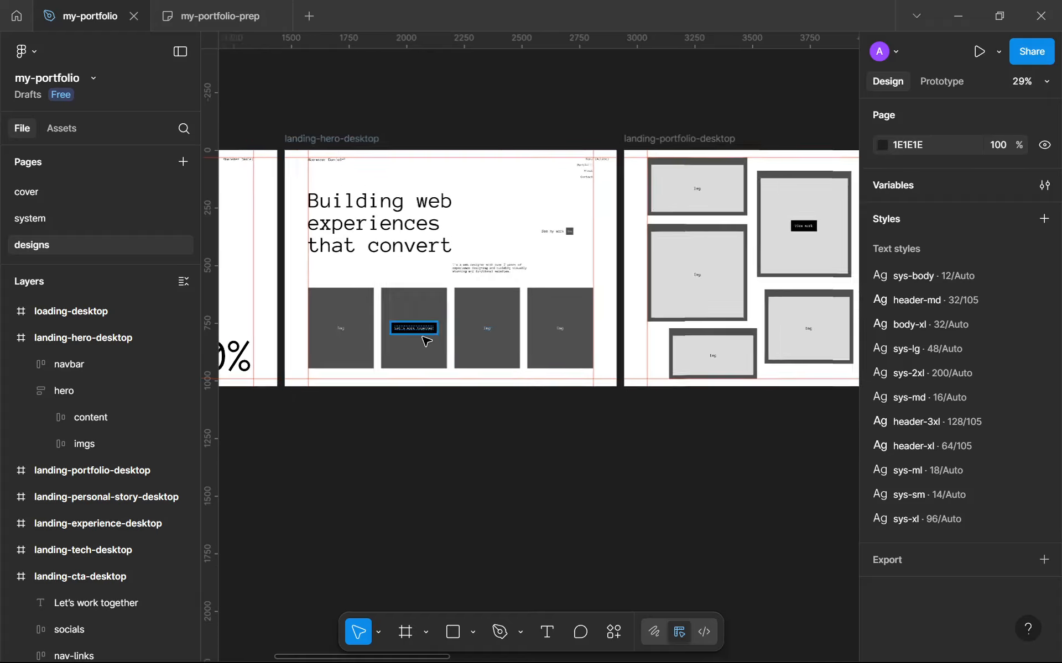
{"action": "scroll", "coordinate": [486, 313], "scroll_direction": "up", "scroll_amount": 4}
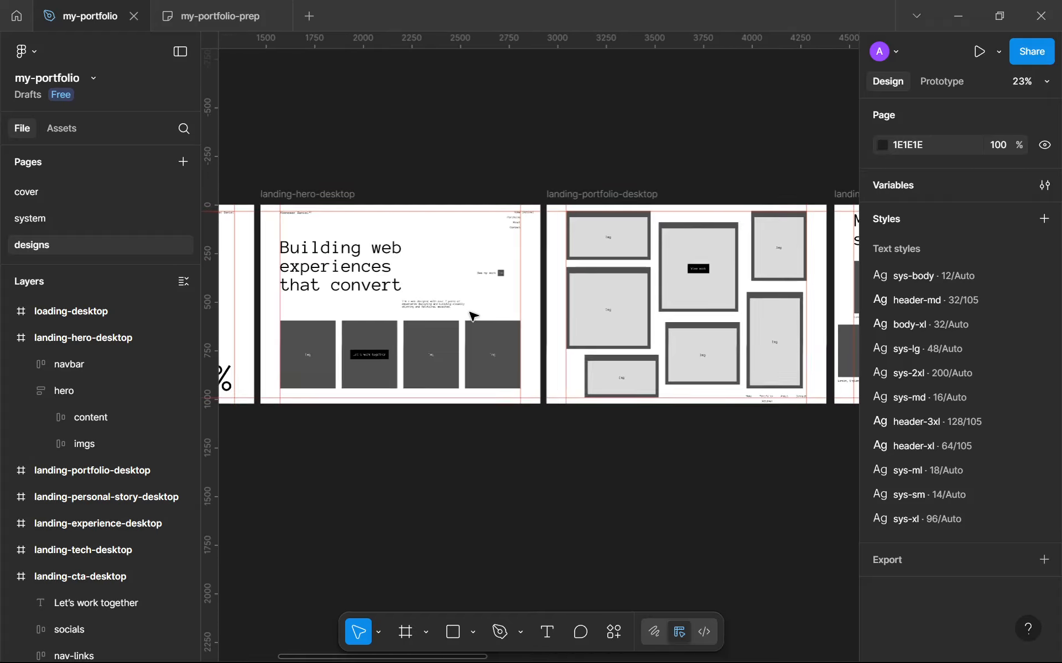
{"action": "scroll", "coordinate": [481, 335], "scroll_direction": "down", "scroll_amount": 5}
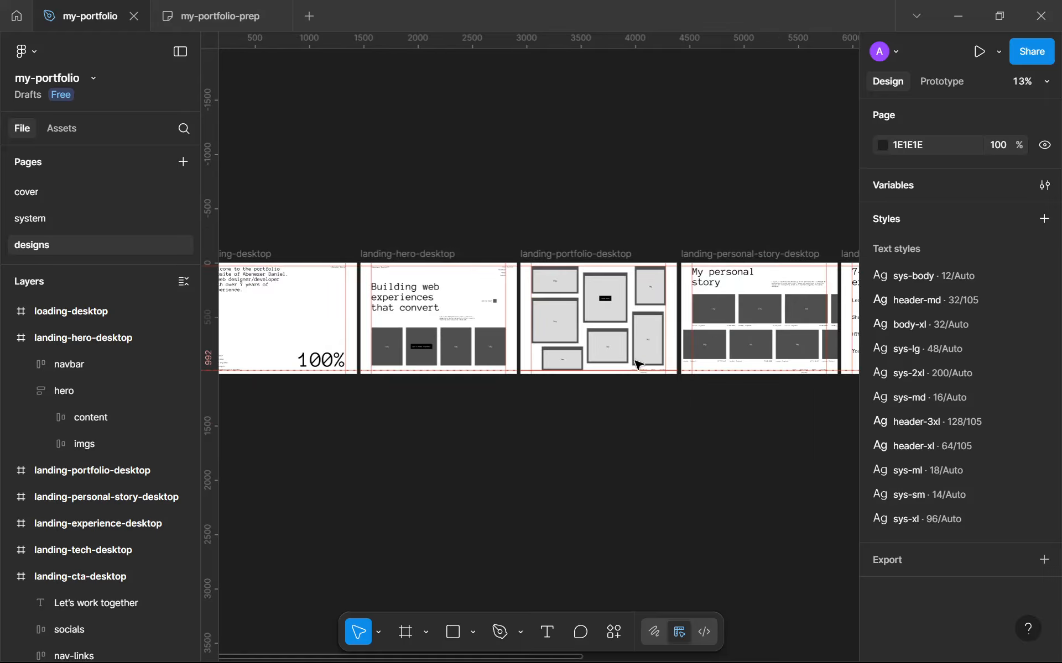
{"action": "scroll", "coordinate": [639, 288], "scroll_direction": "up", "scroll_amount": 3}
{"action": "scroll", "coordinate": [507, 334], "scroll_direction": "down", "scroll_amount": 3}
{"action": "scroll", "coordinate": [325, 352], "scroll_direction": "up", "scroll_amount": 10}
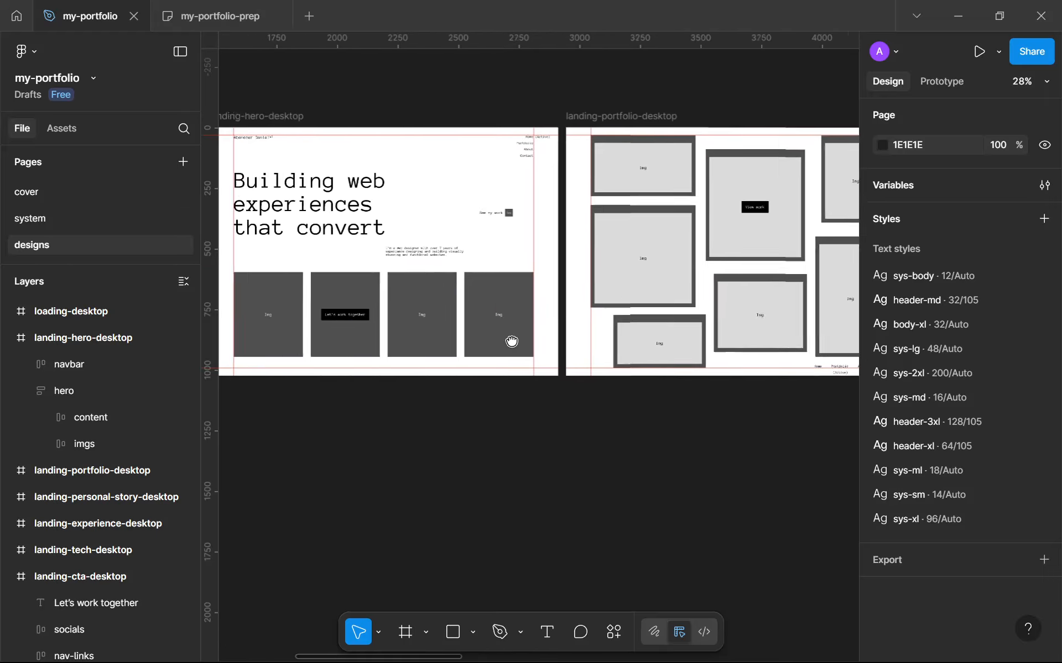
{"action": "left_click", "coordinate": [529, 299]}
{"action": "double_click", "coordinate": [529, 299]}
{"action": "double_click", "coordinate": [529, 298]}
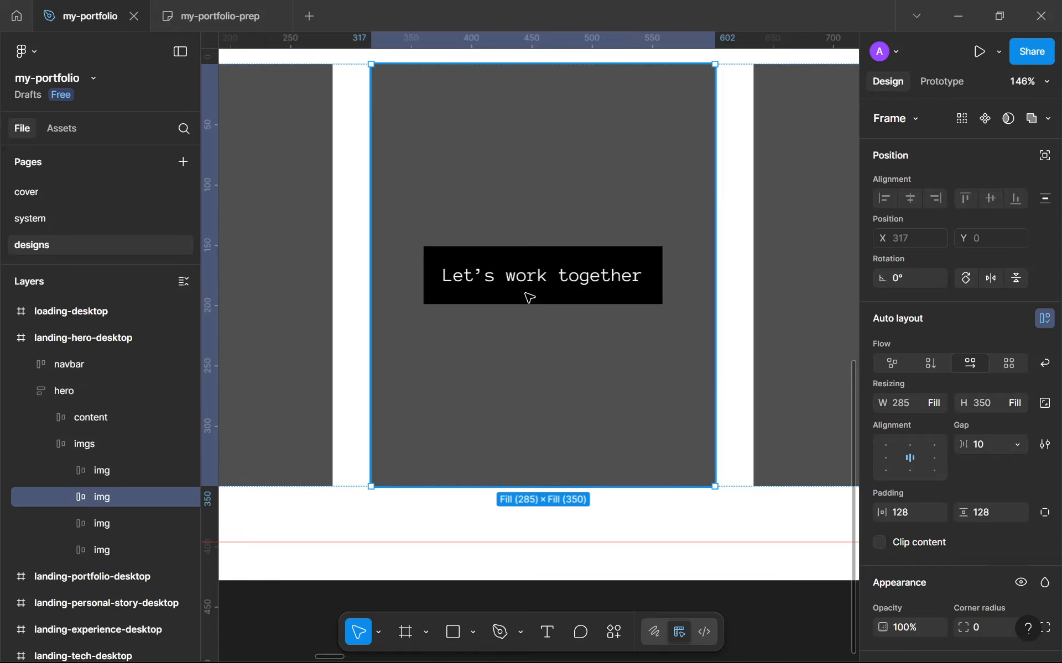
{"action": "double_click", "coordinate": [529, 298]}
{"action": "scroll", "coordinate": [556, 309], "scroll_direction": "down", "scroll_amount": 12}
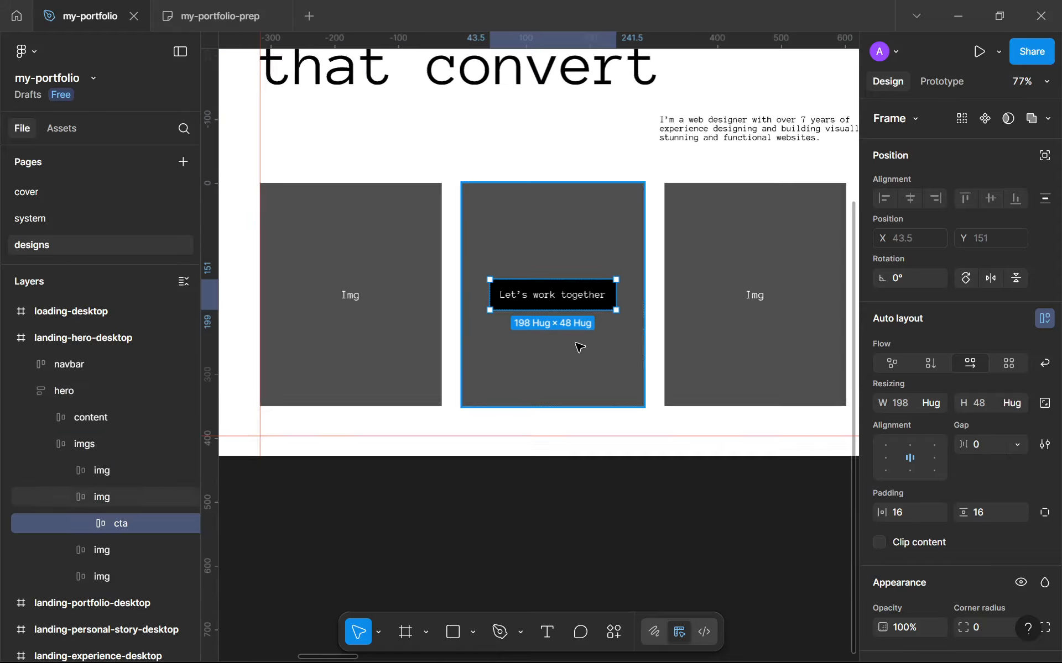
Paste the cta button into landing-cta-desktop and place it beside the heading at x 808, y 390
{"action": "scroll", "coordinate": [475, 322], "scroll_direction": "right", "scroll_amount": 10}
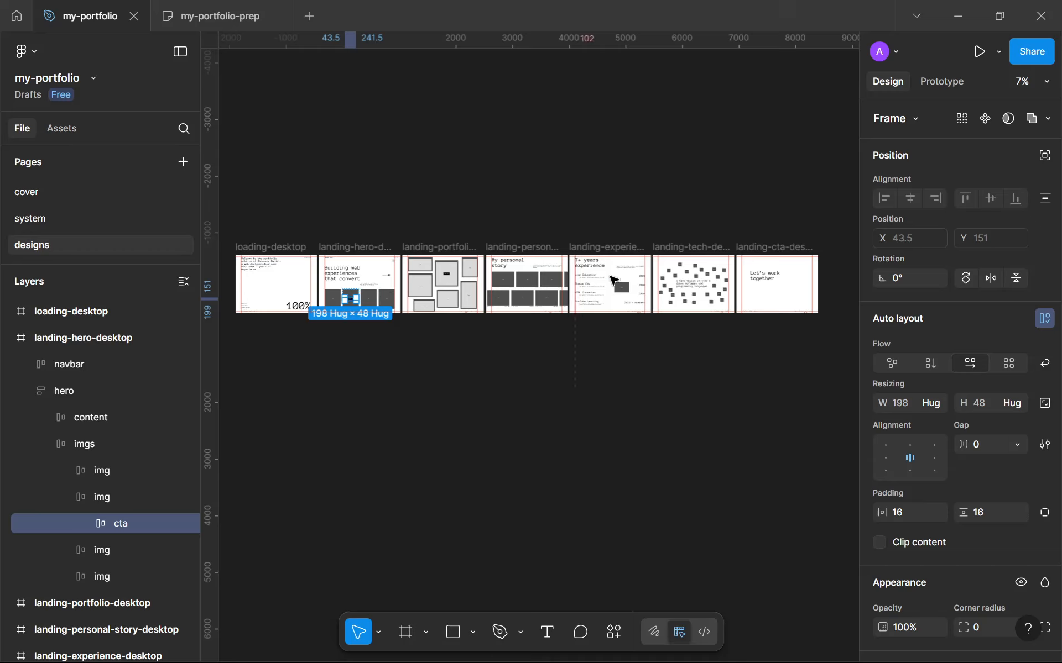
{"action": "scroll", "coordinate": [575, 239], "scroll_direction": "up", "scroll_amount": 5}
{"action": "scroll", "coordinate": [559, 245], "scroll_direction": "up", "scroll_amount": 5}
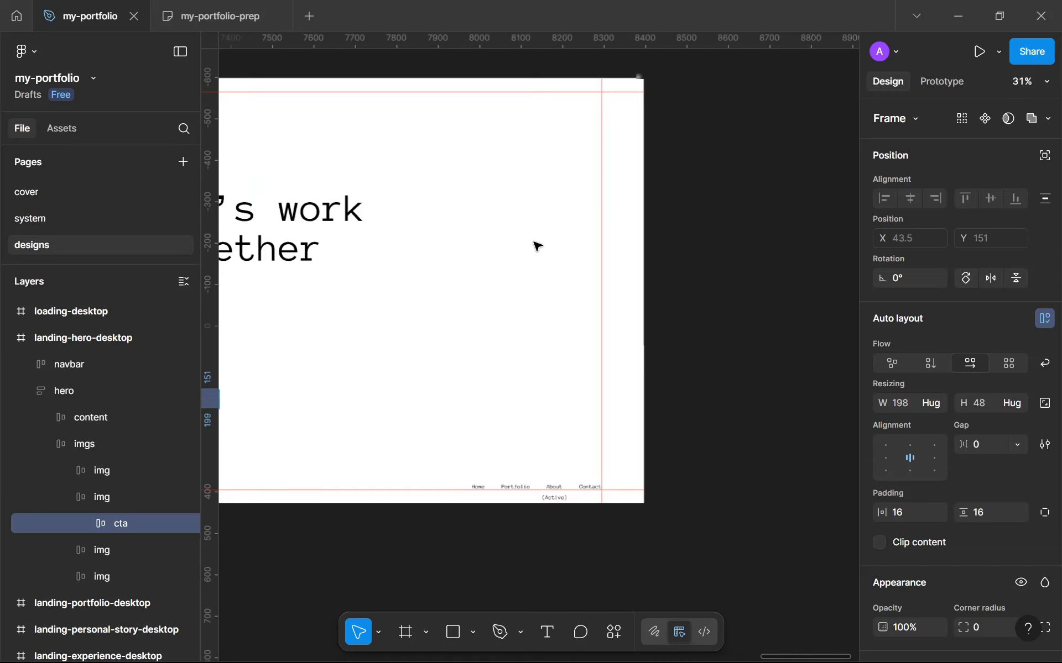
{"action": "left_click", "coordinate": [414, 254]}
{"action": "left_click", "coordinate": [502, 338]}
{"action": "scroll", "coordinate": [502, 336], "scroll_direction": "down", "scroll_amount": 3}
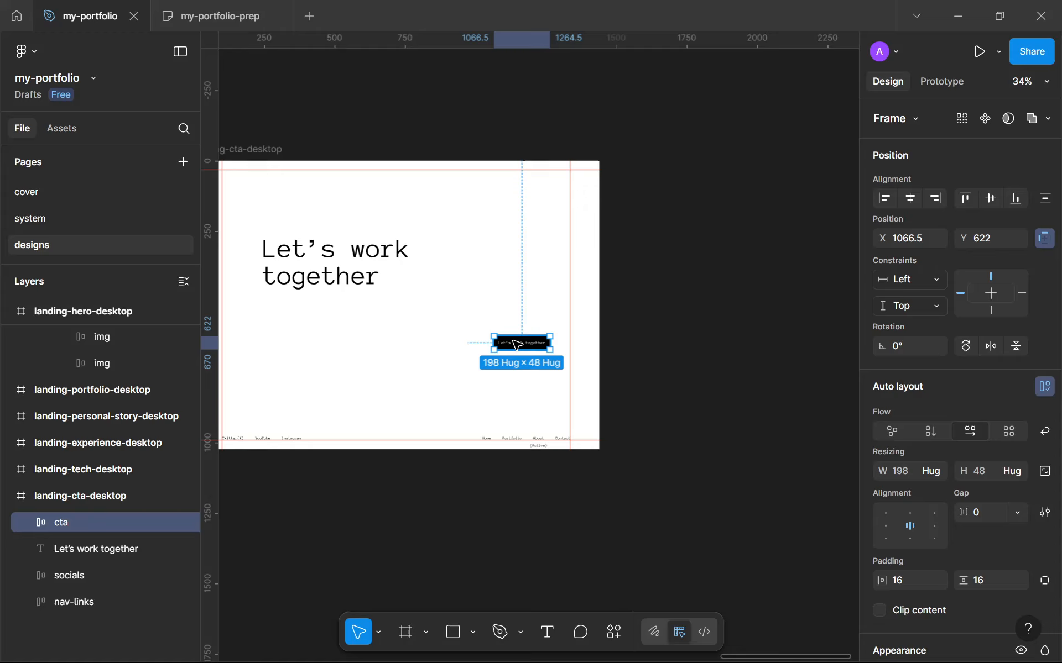
{"action": "left_click_drag", "start_coordinate": [507, 348], "coordinate": [434, 285]}
{"action": "scroll", "coordinate": [436, 287], "scroll_direction": "up", "scroll_amount": 4}
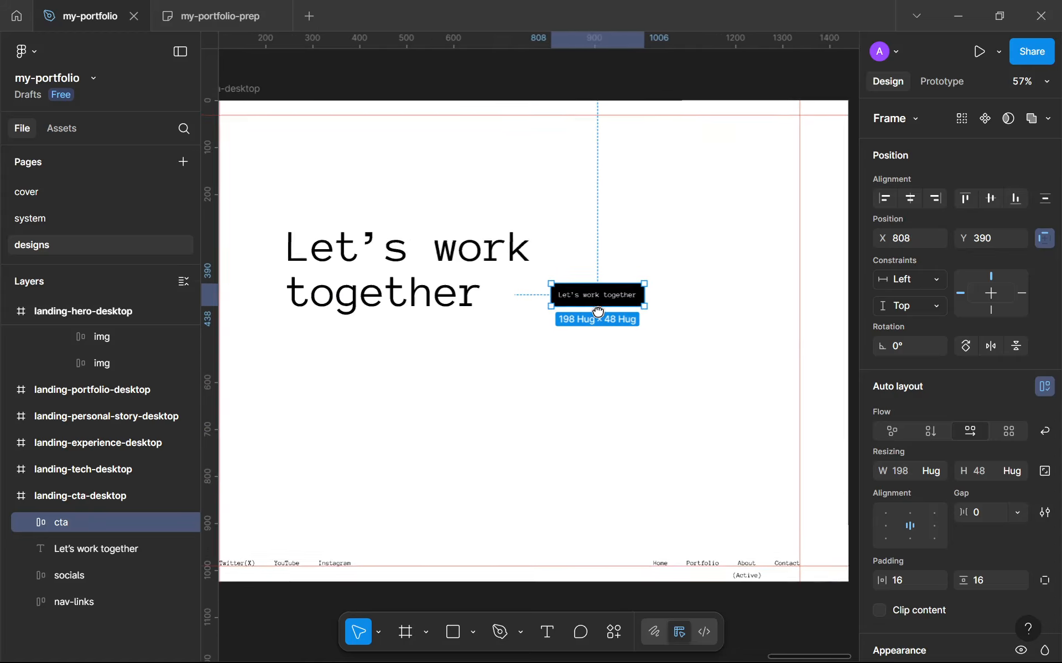
Wrap the heading and cta button in an auto layout frame with a gap of 32
{"action": "left_click", "coordinate": [418, 276], "text": "shift"}
{"action": "key", "text": "shift+a"}
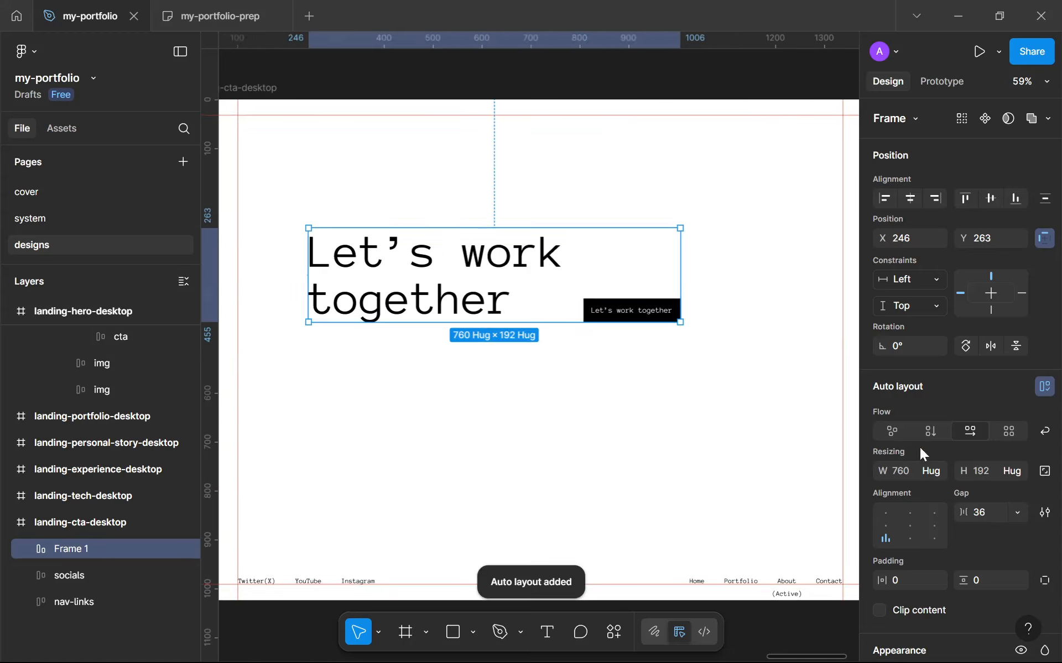
{"action": "left_click", "coordinate": [990, 514]}
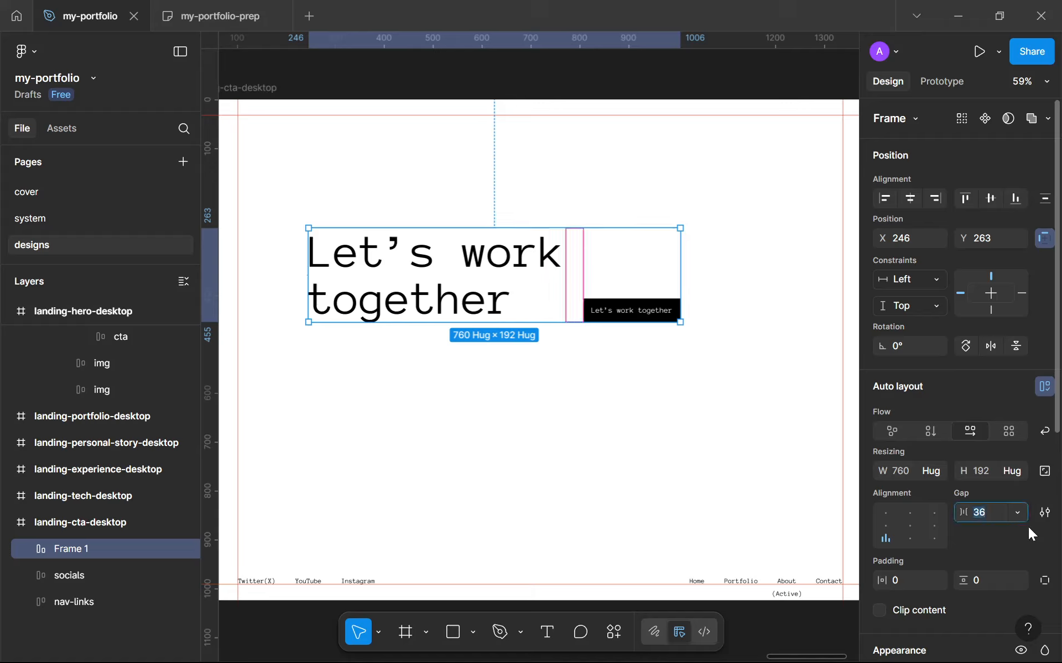
{"action": "type", "text": "32"}
{"action": "key", "text": "Return"}
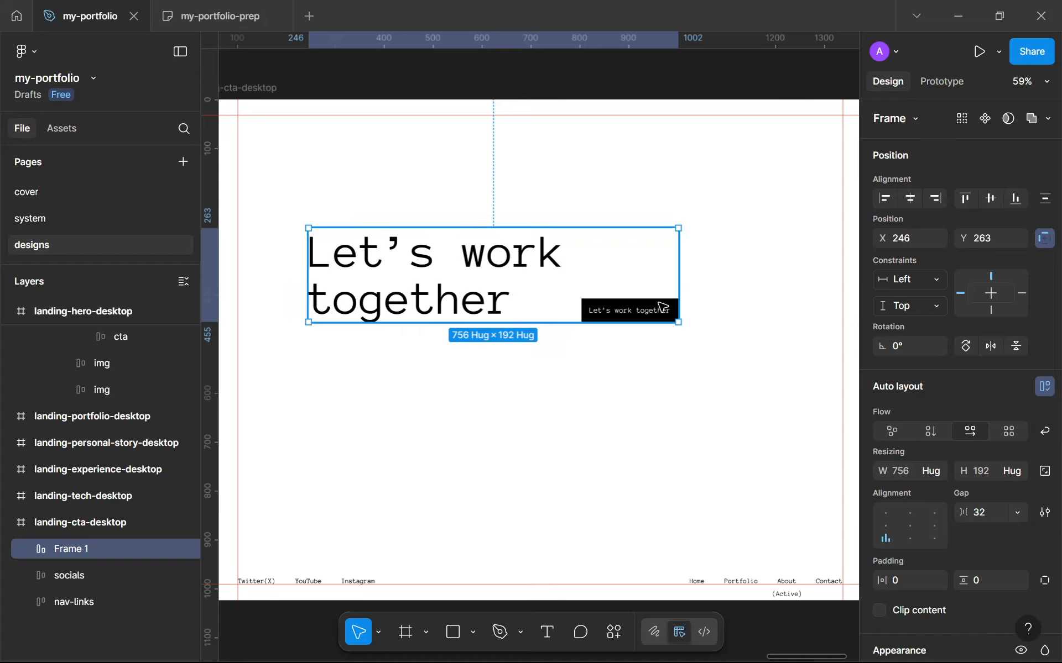
Center the new frame within landing-cta-desktop and set its Y position to 402
{"action": "key", "text": "alt+h"}
{"action": "key", "text": "alt+v"}
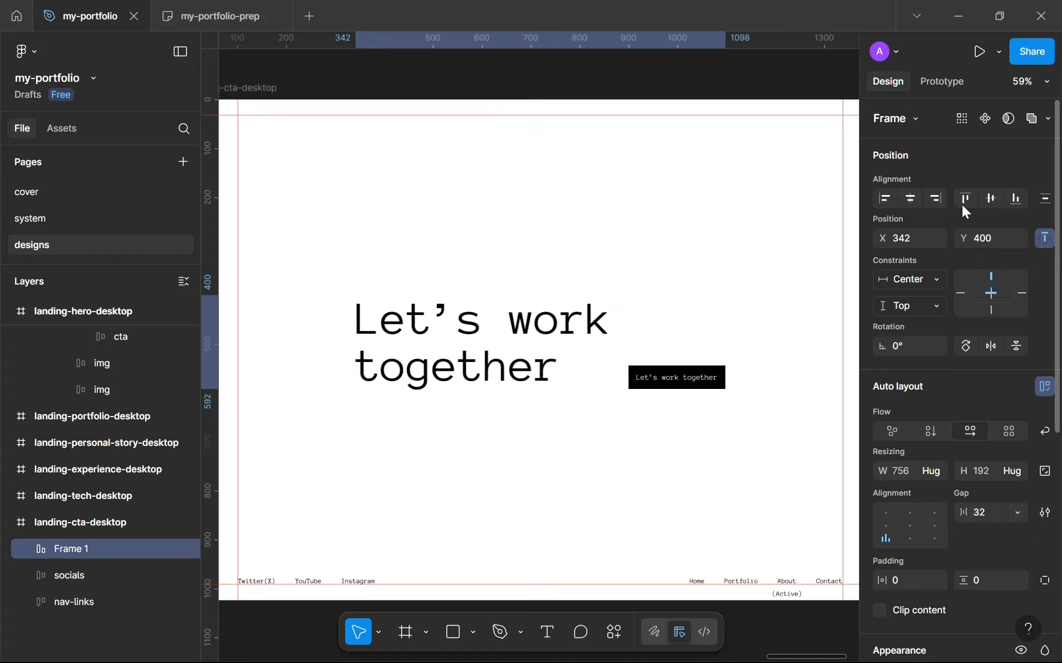
{"action": "left_click", "coordinate": [990, 199]}
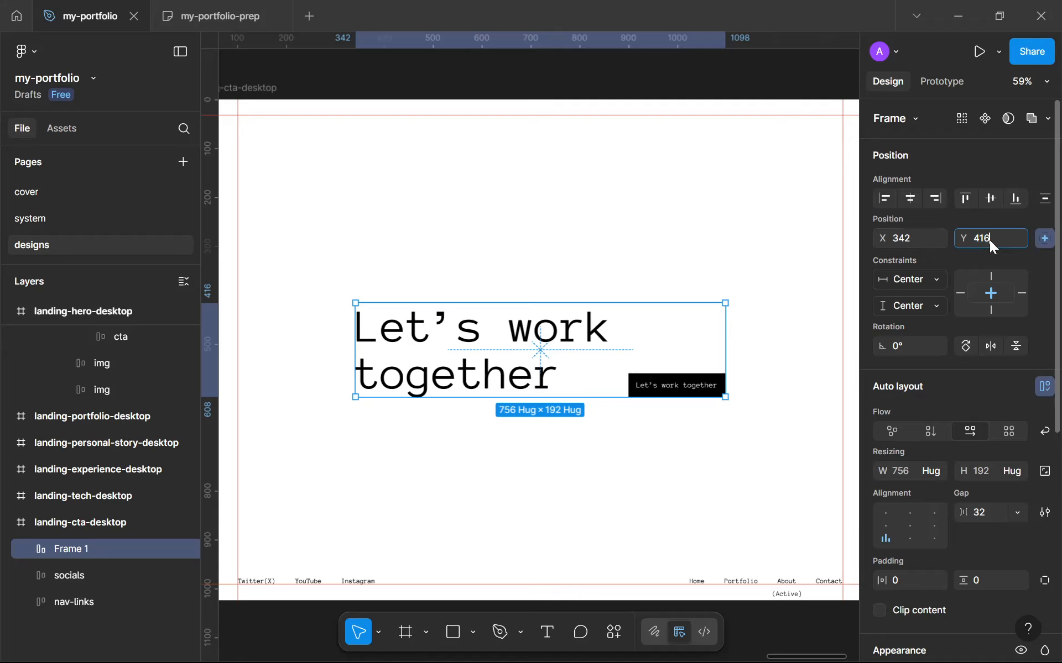
{"action": "type", "text": "4"}
{"action": "key", "text": "Return"}
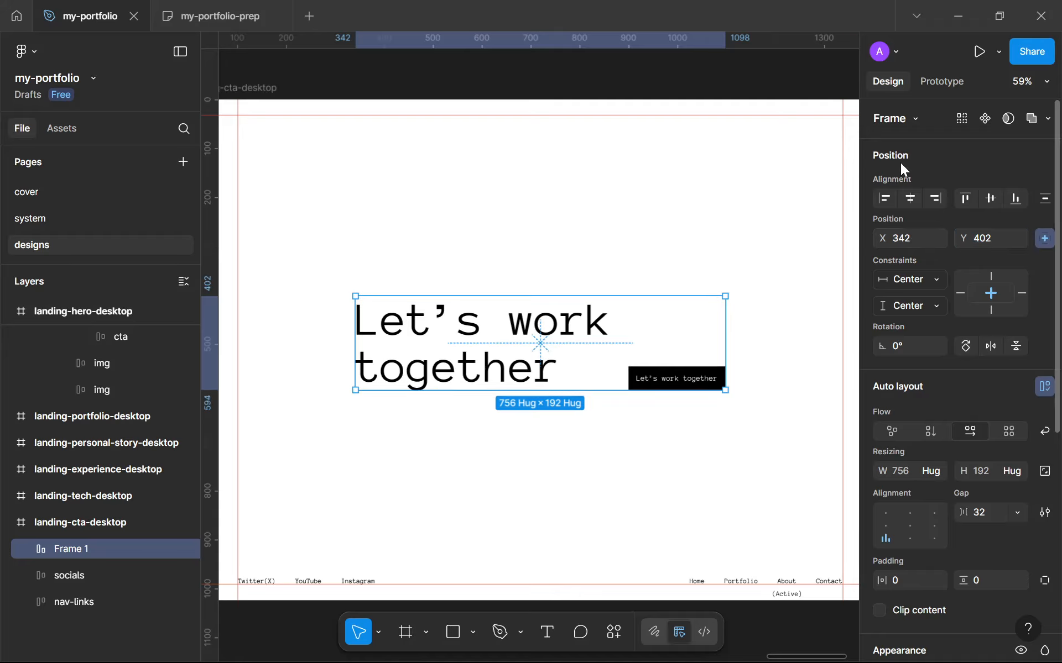
Examine the nav-links footer along the bottom of landing-cta-desktop
{"action": "left_click", "coordinate": [699, 189]}
{"action": "scroll", "coordinate": [699, 189], "scroll_direction": "down", "scroll_amount": 3}
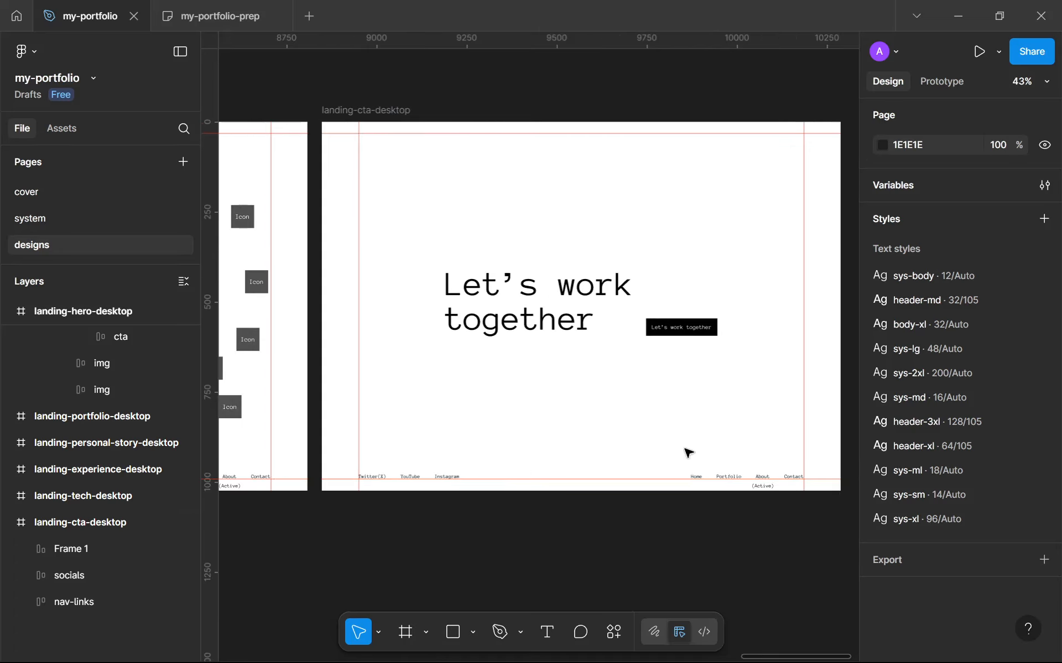
{"action": "scroll", "coordinate": [722, 474], "scroll_direction": "up", "scroll_amount": 8}
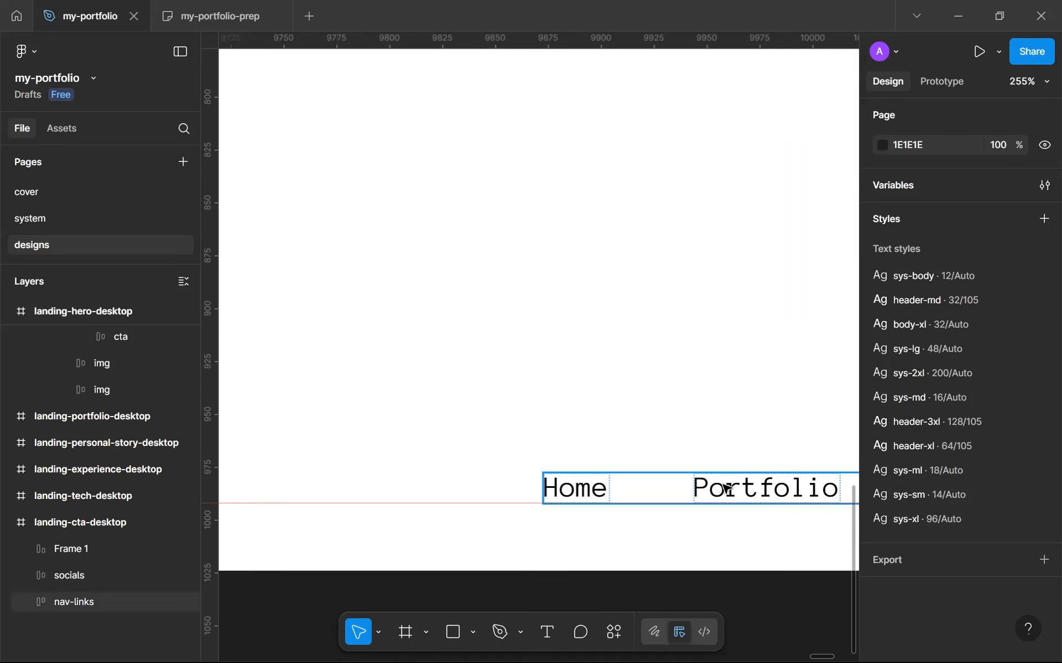
{"action": "left_click", "coordinate": [723, 481]}
{"action": "left_click", "coordinate": [707, 351]}
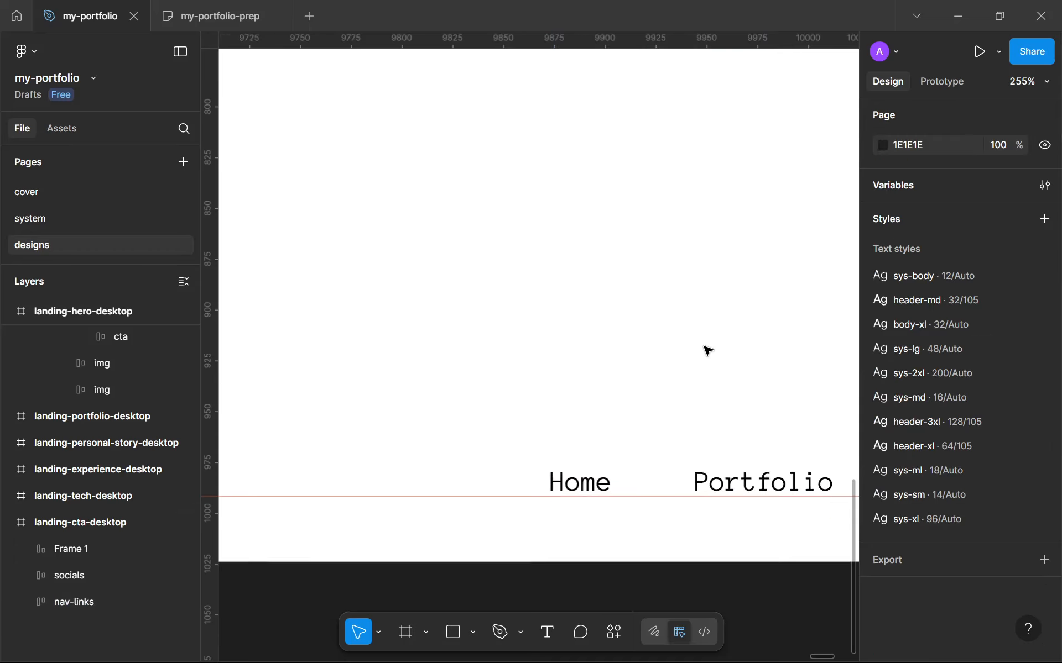
{"action": "scroll", "coordinate": [708, 351], "scroll_direction": "down", "scroll_amount": 5}
{"action": "scroll", "coordinate": [391, 380], "scroll_direction": "down", "scroll_amount": 3}
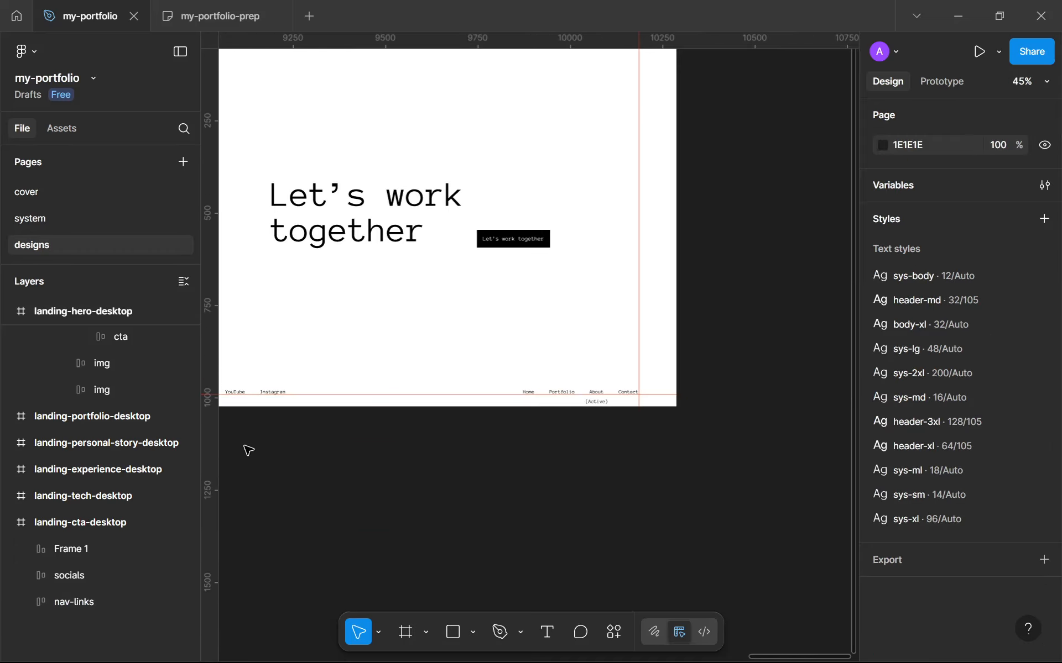
Rename Frame 1 in landing-cta-desktop as cta
{"action": "left_click", "coordinate": [24, 549]}
{"action": "left_click", "coordinate": [23, 550]}
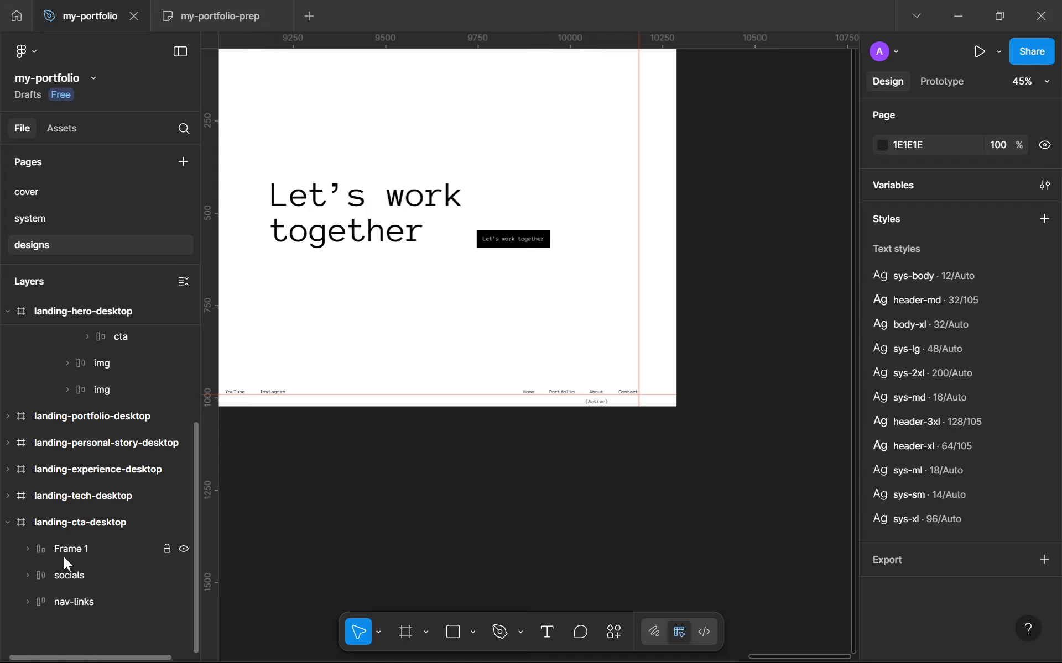
{"action": "left_click", "coordinate": [64, 556]}
{"action": "double_click", "coordinate": [64, 556]}
{"action": "type", "text": "cta"}
{"action": "key", "text": "Return"}
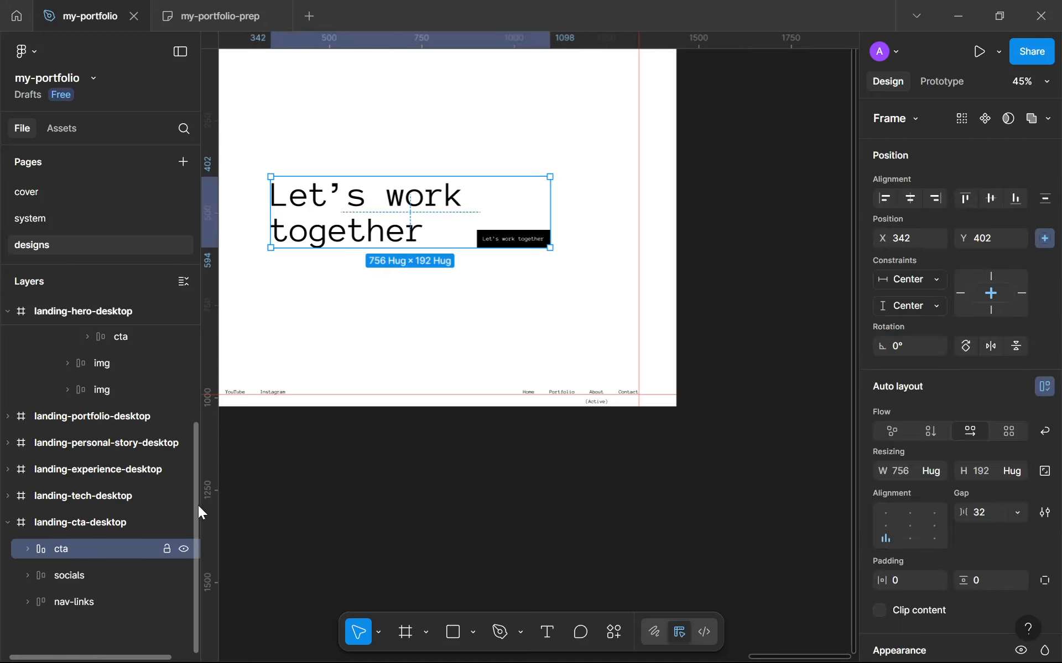
Rename the heading-and-button frame as main
{"action": "scroll", "coordinate": [339, 351], "scroll_direction": "down", "scroll_amount": 3}
{"action": "scroll", "coordinate": [531, 329], "scroll_direction": "up", "scroll_amount": 3}
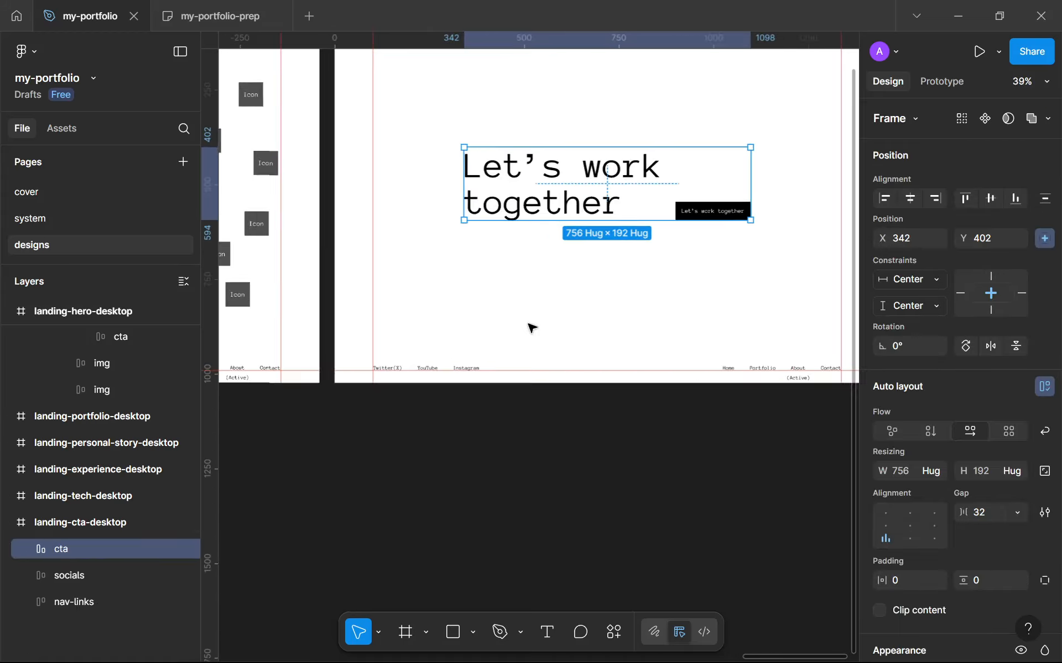
{"action": "double_click", "coordinate": [58, 557]}
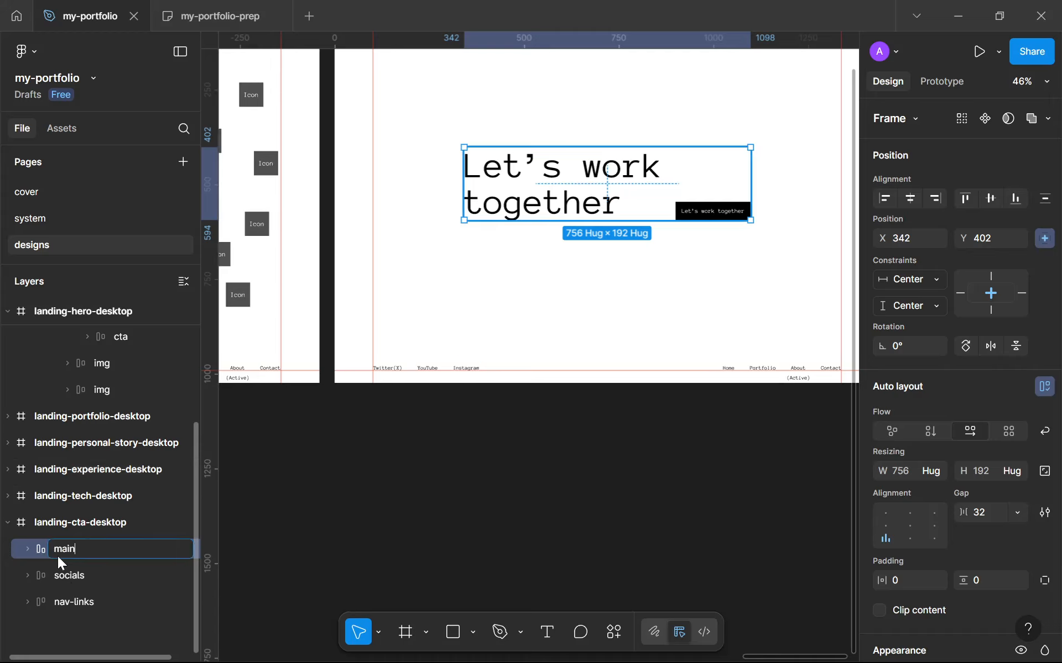
{"action": "key", "text": "Return"}
Survey the landing frames across the designs page
{"action": "scroll", "coordinate": [515, 370], "scroll_direction": "down", "scroll_amount": 3}
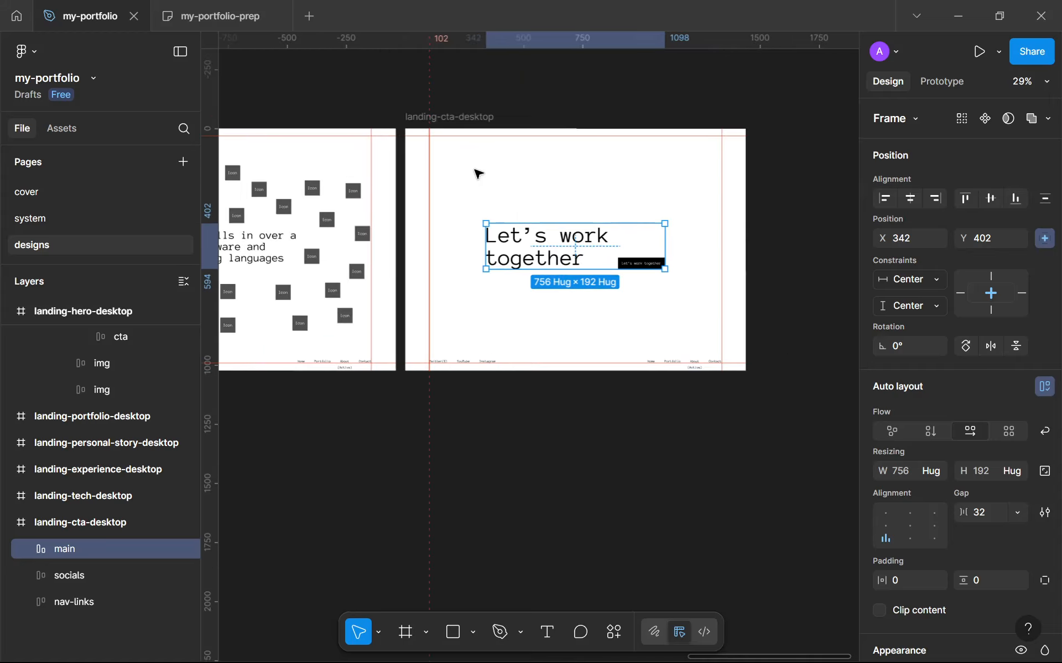
{"action": "key", "text": "t"}
{"action": "scroll", "coordinate": [507, 179], "scroll_direction": "down", "scroll_amount": 3}
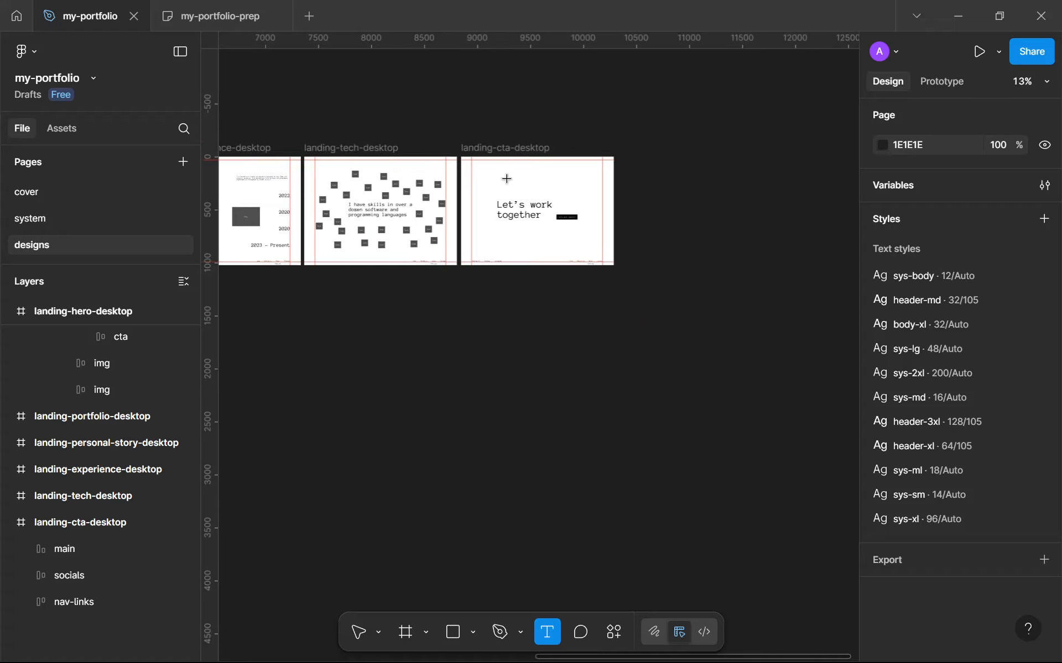
{"action": "key", "text": "v"}
{"action": "scroll", "coordinate": [433, 183], "scroll_direction": "down", "scroll_amount": 3}
{"action": "left_click_drag", "start_coordinate": [292, 226], "coordinate": [507, 206]}
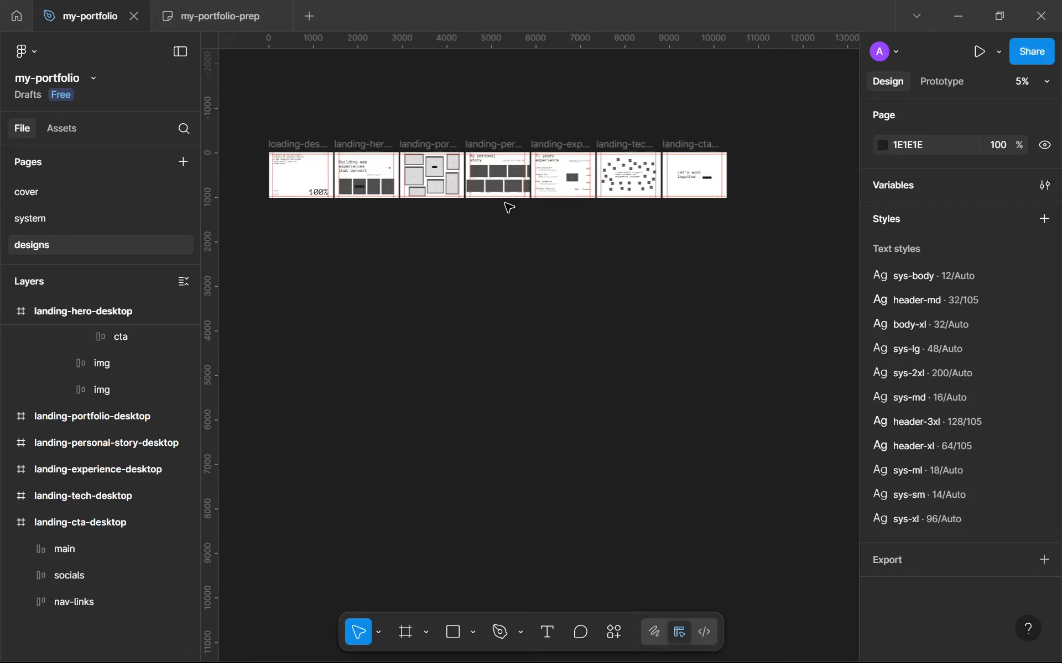
{"action": "scroll", "coordinate": [428, 176], "scroll_direction": "up", "scroll_amount": 3}
{"action": "scroll", "coordinate": [404, 173], "scroll_direction": "up", "scroll_amount": 3}
{"action": "scroll", "coordinate": [414, 182], "scroll_direction": "up", "scroll_amount": 3}
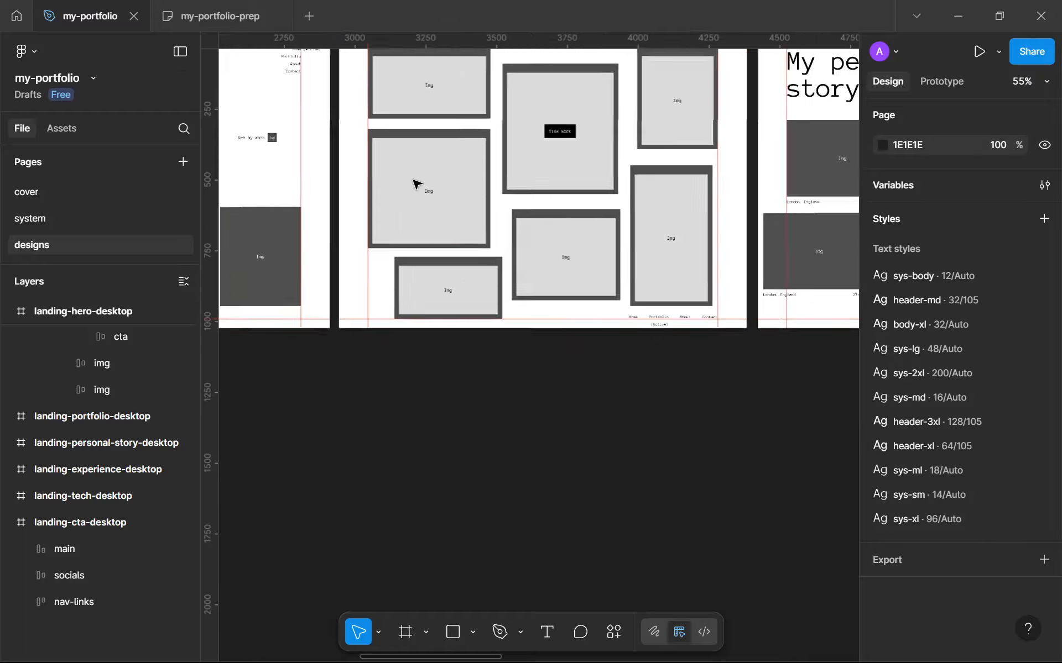
{"action": "scroll", "coordinate": [416, 184], "scroll_direction": "down", "scroll_amount": 3}
{"action": "scroll", "coordinate": [609, 187], "scroll_direction": "up", "scroll_amount": 6}
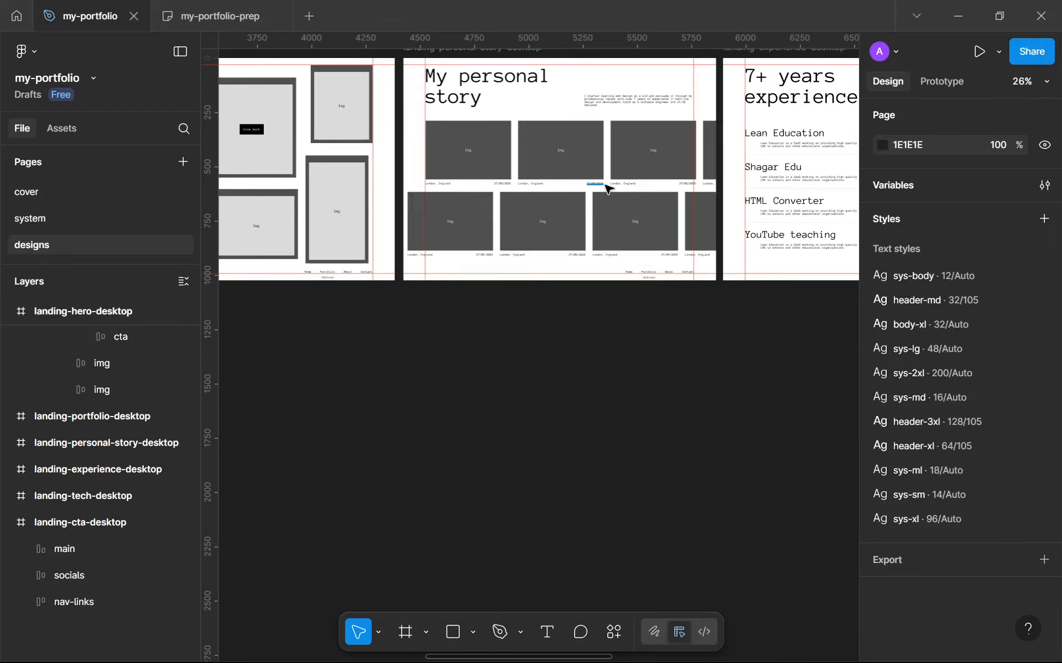
{"action": "scroll", "coordinate": [604, 185], "scroll_direction": "down", "scroll_amount": 3}
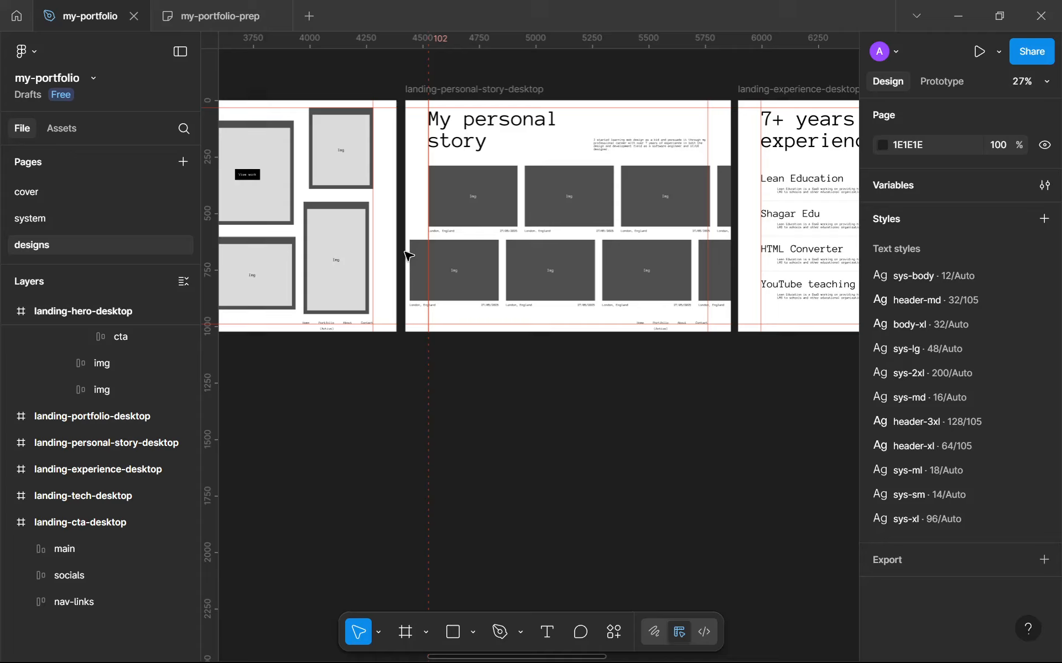
{"action": "scroll", "coordinate": [583, 243], "scroll_direction": "left", "scroll_amount": 5}
{"action": "scroll", "coordinate": [403, 260], "scroll_direction": "up", "scroll_amount": 3}
{"action": "scroll", "coordinate": [457, 256], "scroll_direction": "down", "scroll_amount": 3}
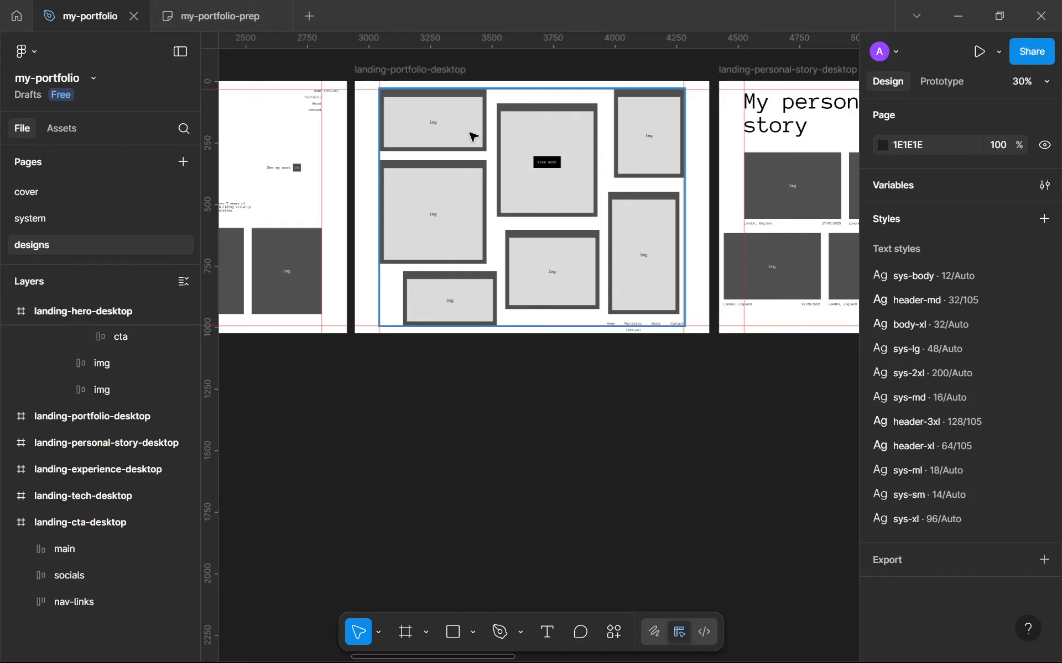
Inspect the memories rows inside landing-personal-story-desktop
{"action": "left_click_drag", "start_coordinate": [530, 152], "coordinate": [396, 205]}
{"action": "left_click_drag", "start_coordinate": [647, 244], "coordinate": [541, 243]}
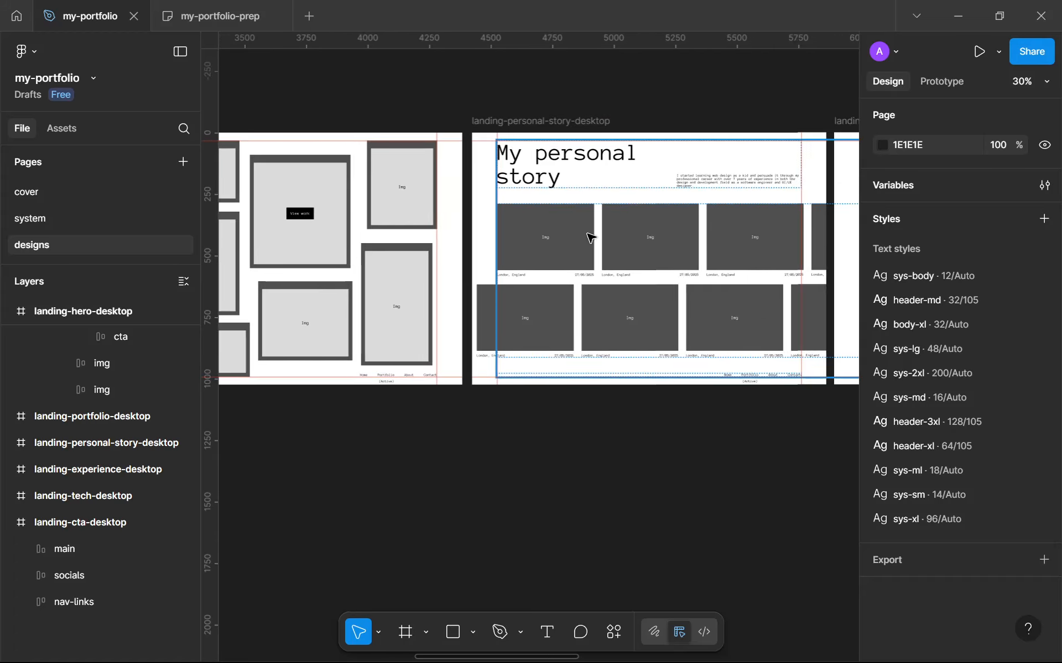
{"action": "double_click", "coordinate": [592, 238]}
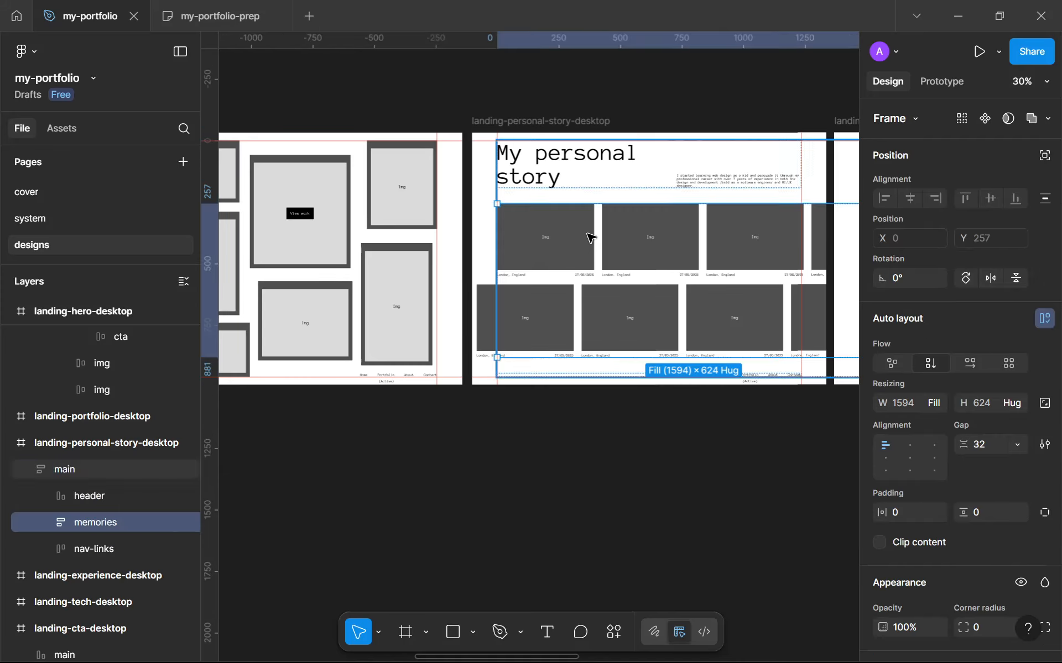
{"action": "left_click", "coordinate": [581, 266]}
{"action": "scroll", "coordinate": [580, 268], "scroll_direction": "up", "scroll_amount": 5}
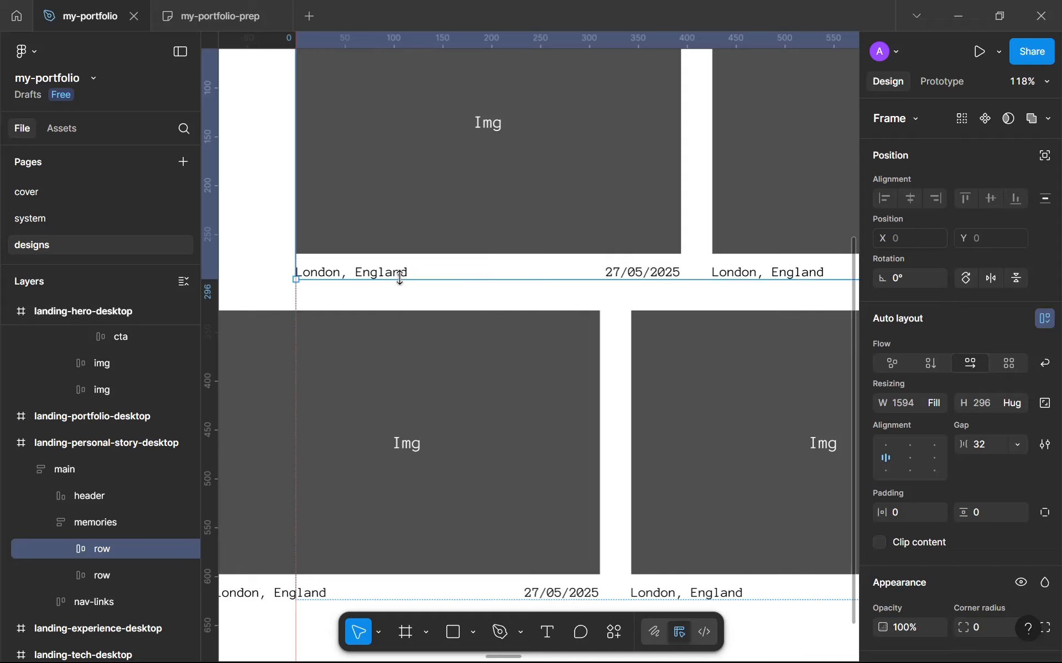
{"action": "scroll", "coordinate": [401, 274], "scroll_direction": "down", "scroll_amount": 6}
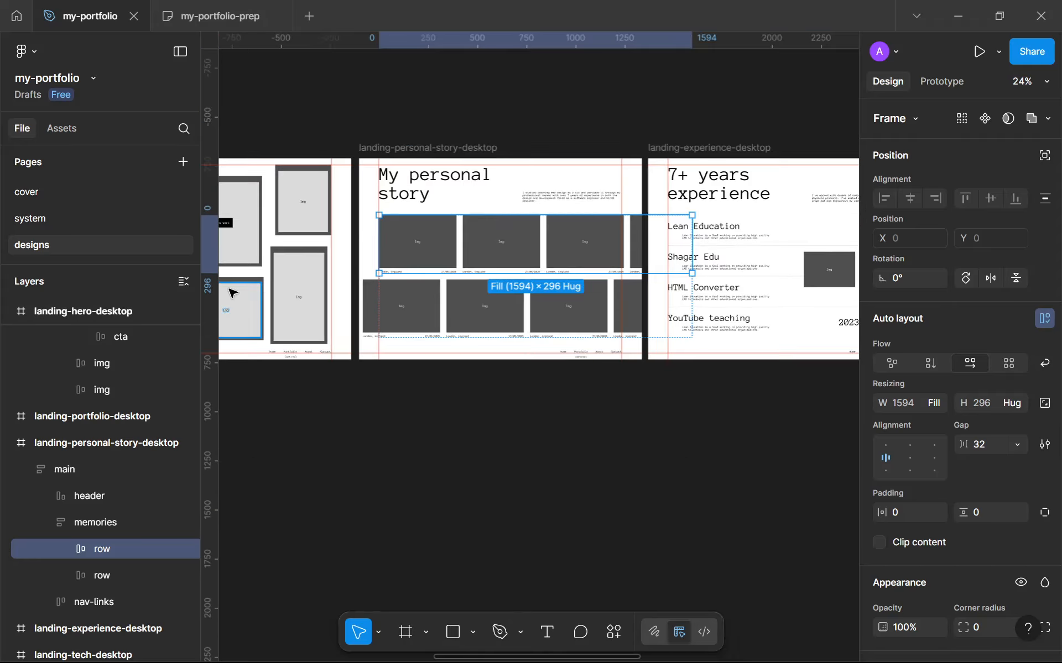
{"action": "left_click_drag", "start_coordinate": [303, 274], "coordinate": [624, 247]}
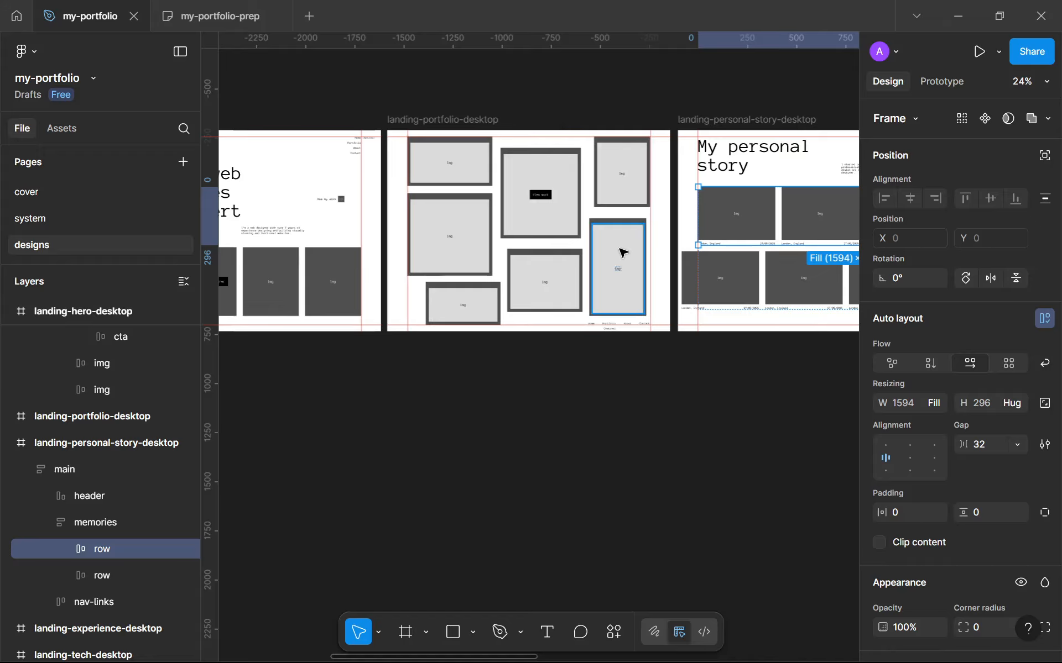
{"action": "scroll", "coordinate": [624, 253], "scroll_direction": "down", "scroll_amount": 3}
{"action": "scroll", "coordinate": [770, 230], "scroll_direction": "up", "scroll_amount": 8}
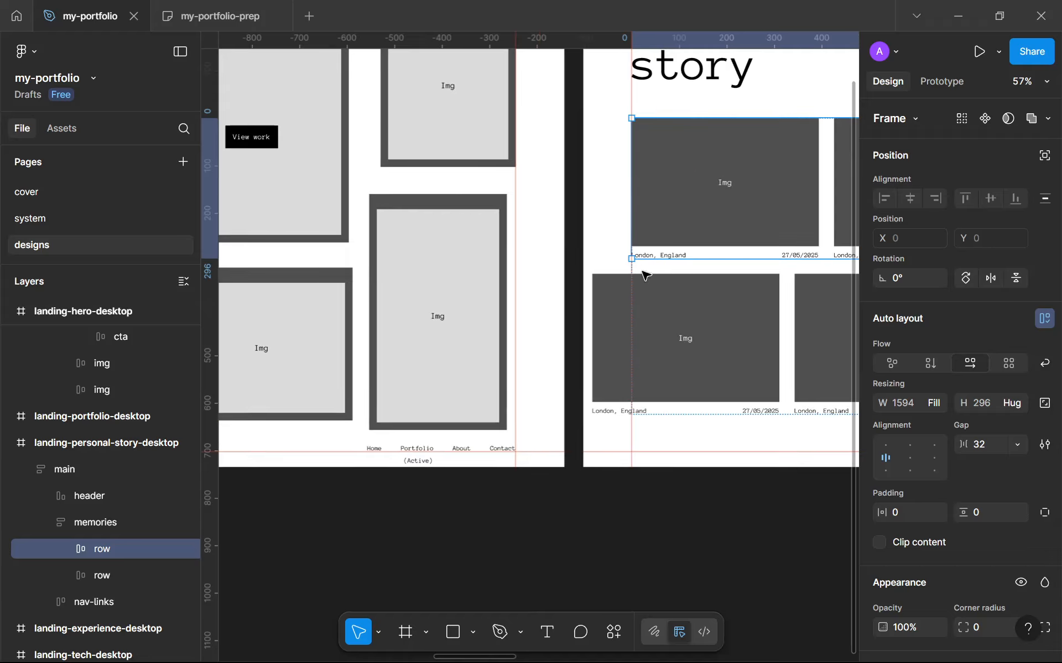
{"action": "scroll", "coordinate": [656, 269], "scroll_direction": "down", "scroll_amount": 4}
{"action": "scroll", "coordinate": [580, 253], "scroll_direction": "down", "scroll_amount": 5}
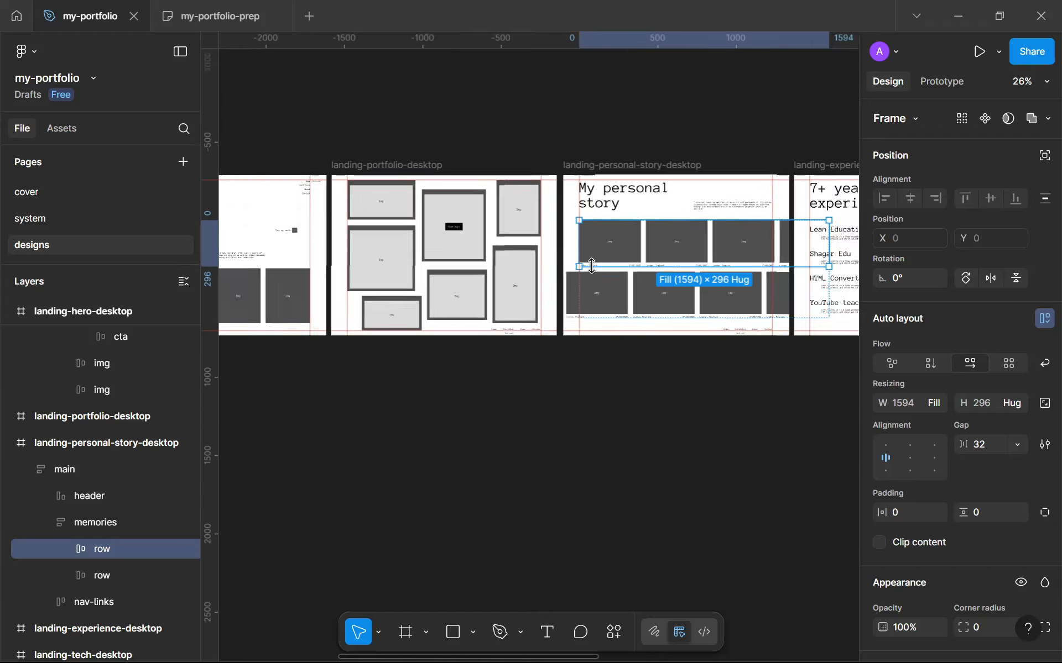
{"action": "scroll", "coordinate": [700, 221], "scroll_direction": "right", "scroll_amount": 5}
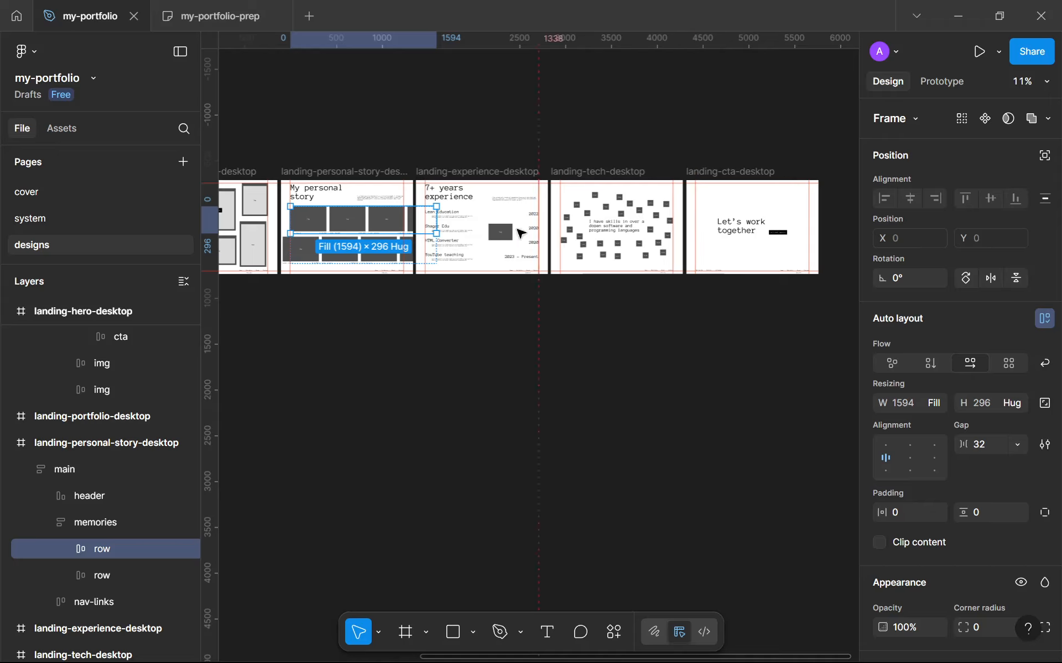
{"action": "scroll", "coordinate": [519, 232], "scroll_direction": "left", "scroll_amount": 3}
{"action": "scroll", "coordinate": [515, 235], "scroll_direction": "up", "scroll_amount": 6}
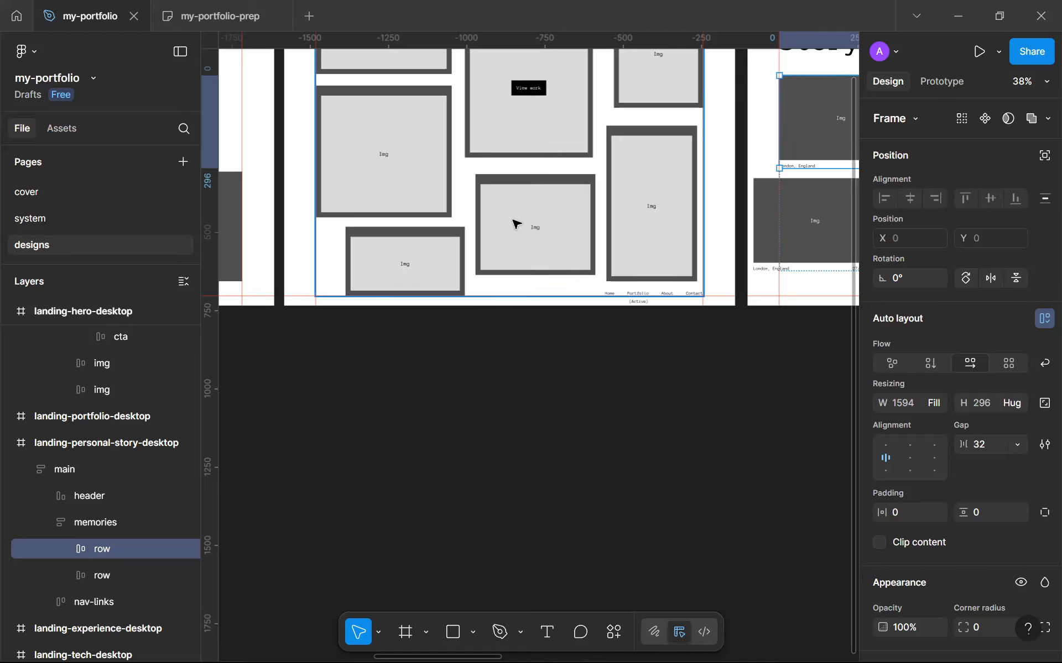
{"action": "scroll", "coordinate": [514, 224], "scroll_direction": "down", "scroll_amount": 2}
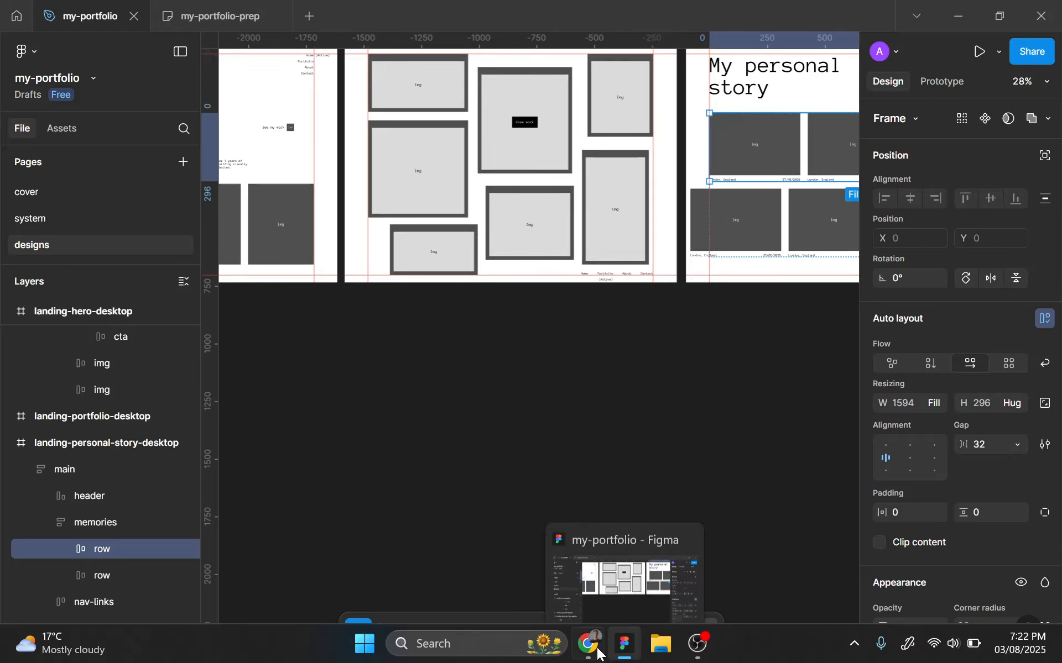
Switch to the browser and browse the dennissnellenberg.com portfolio work grid for reference
{"action": "left_click", "coordinate": [596, 648]}
{"action": "scroll", "coordinate": [517, 381], "scroll_direction": "up", "scroll_amount": 5}
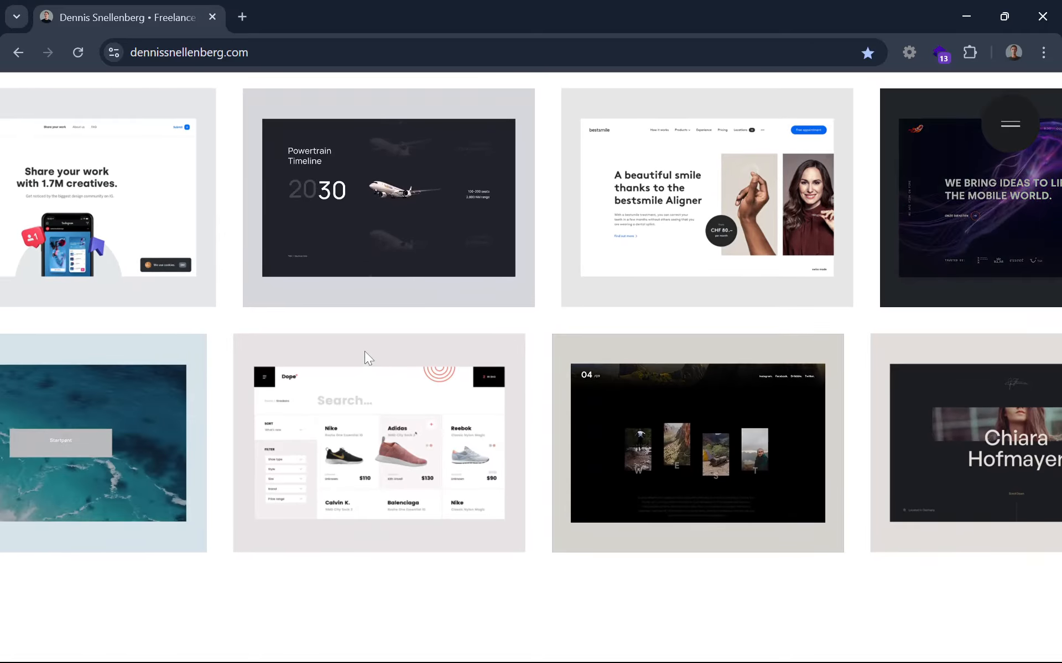
{"action": "scroll", "coordinate": [365, 354], "scroll_direction": "up", "scroll_amount": 3}
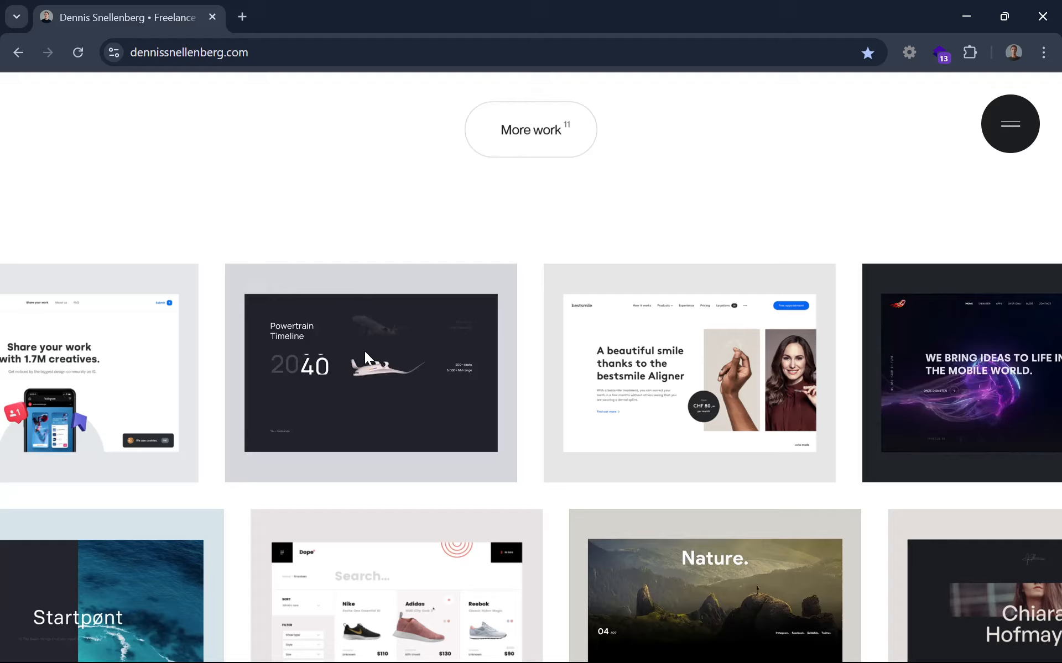
{"action": "scroll", "coordinate": [364, 351], "scroll_direction": "down", "scroll_amount": 3}
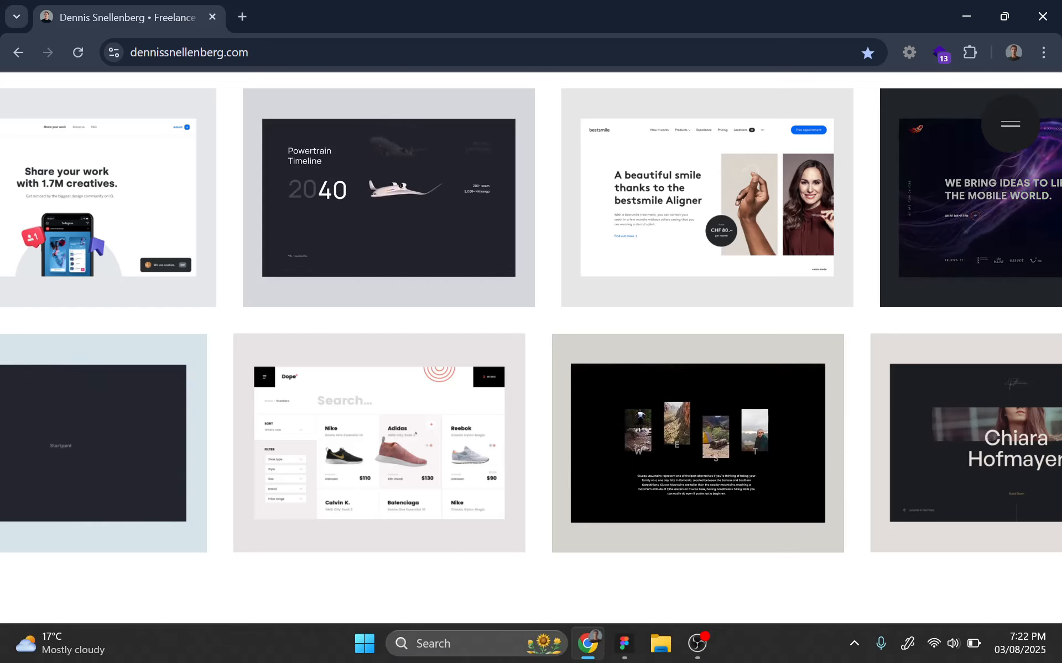
Return to Figma and look over the landing frames on the canvas
{"action": "left_click", "coordinate": [623, 645]}
{"action": "scroll", "coordinate": [635, 316], "scroll_direction": "down", "scroll_amount": 3}
{"action": "left_click_drag", "start_coordinate": [631, 312], "coordinate": [504, 326]}
{"action": "scroll", "coordinate": [475, 299], "scroll_direction": "up", "scroll_amount": 1}
{"action": "left_click_drag", "start_coordinate": [569, 332], "coordinate": [418, 358]}
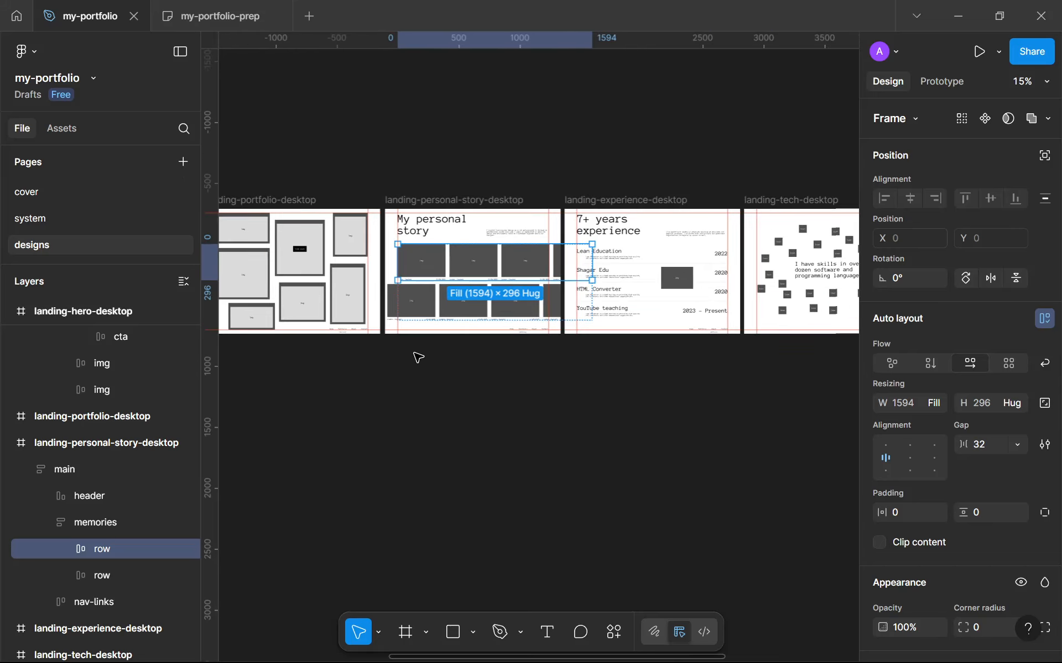
Examine the landing-cta-desktop frame's heading, button and footer links on the canvas
{"action": "left_click_drag", "start_coordinate": [715, 320], "coordinate": [449, 314]}
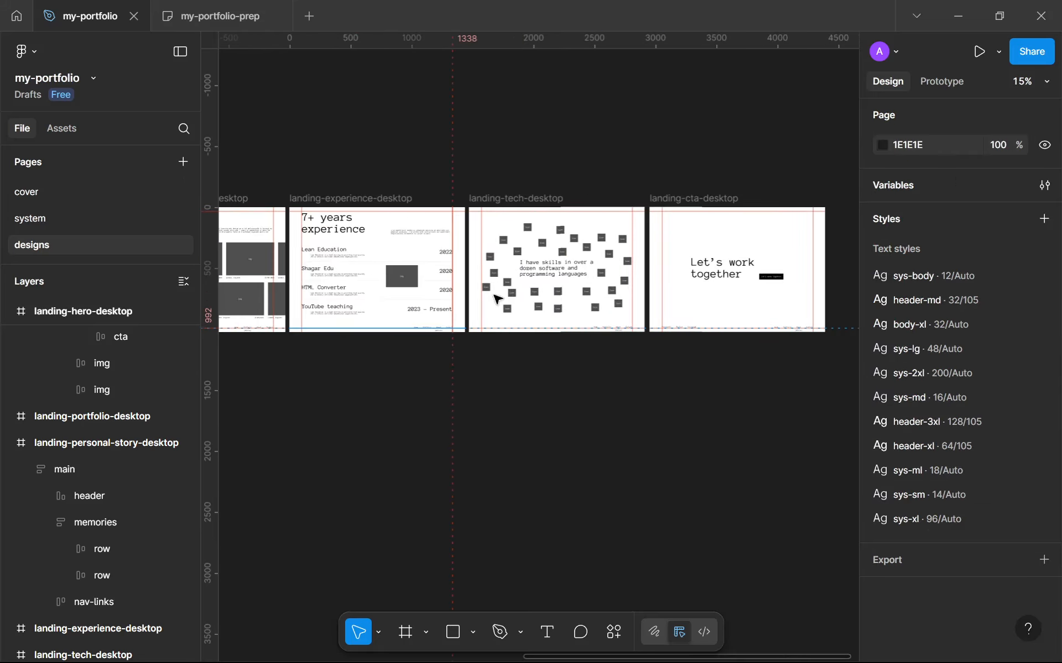
{"action": "scroll", "coordinate": [671, 249], "scroll_direction": "down", "scroll_amount": 2}
{"action": "scroll", "coordinate": [712, 229], "scroll_direction": "up", "scroll_amount": 5}
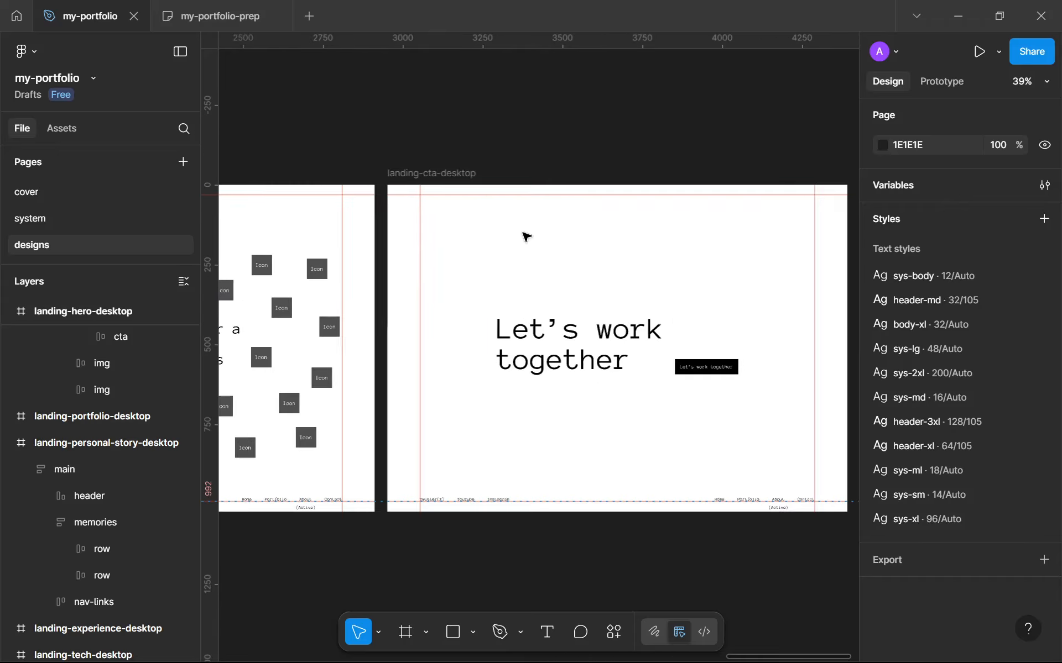
{"action": "left_click_drag", "start_coordinate": [451, 214], "coordinate": [575, 255]}
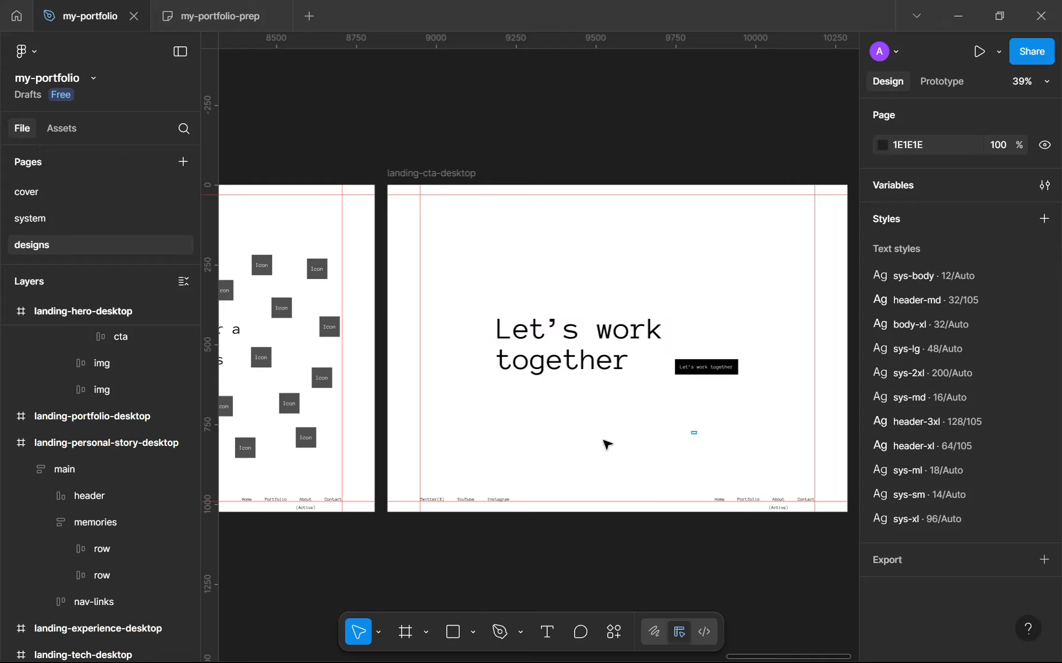
{"action": "scroll", "coordinate": [486, 451], "scroll_direction": "down", "scroll_amount": 10}
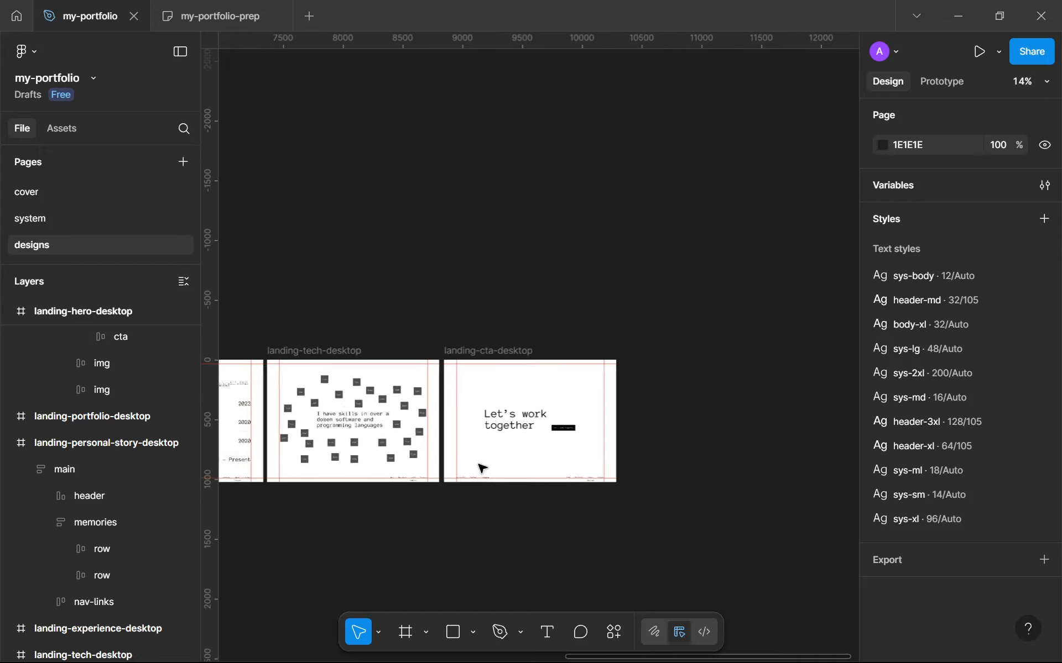
{"action": "left_click_drag", "start_coordinate": [399, 388], "coordinate": [531, 370]}
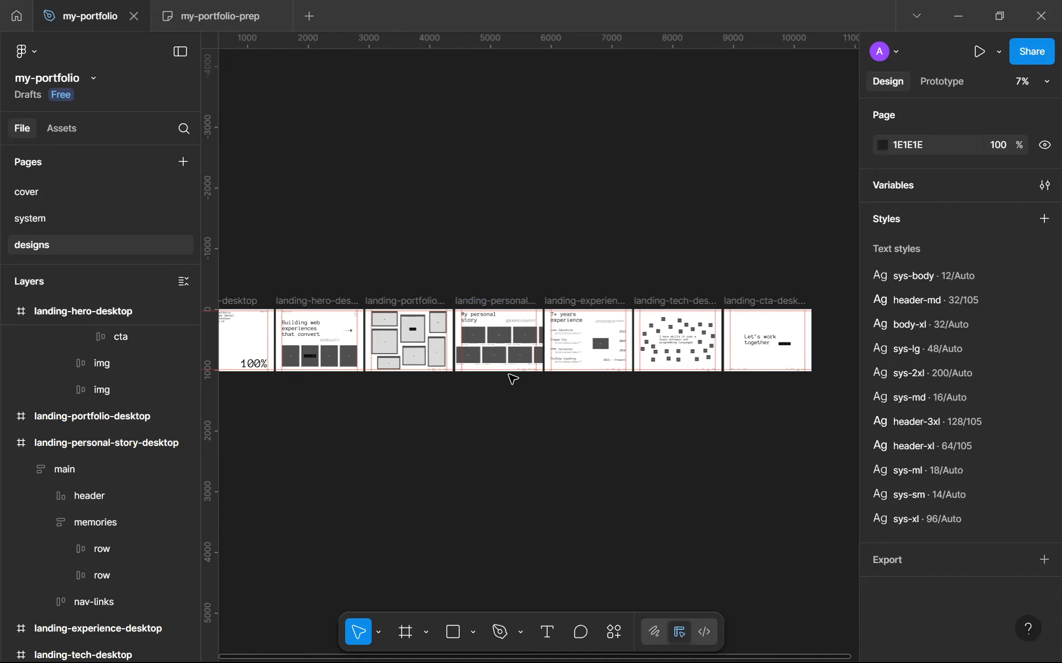
{"action": "scroll", "coordinate": [492, 386], "scroll_direction": "down", "scroll_amount": 2}
{"action": "scroll", "coordinate": [438, 393], "scroll_direction": "up", "scroll_amount": 2}
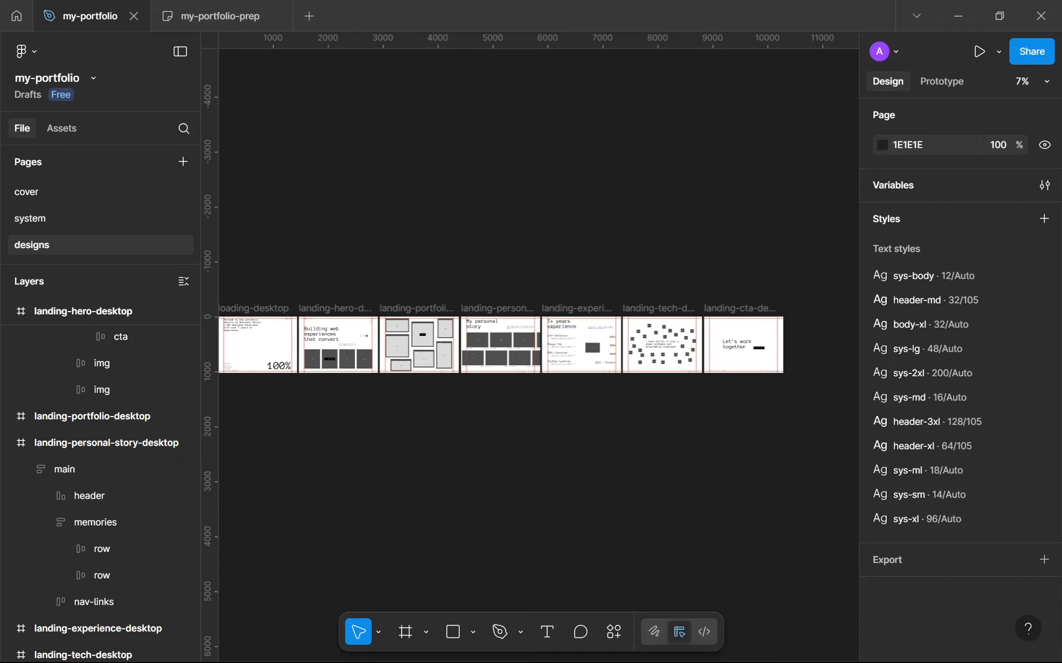
Switch to the browser and study the Let's work together contact section and footer of dennissnellenberg.com
{"action": "left_click", "coordinate": [593, 657]}
{"action": "scroll", "coordinate": [532, 497], "scroll_direction": "up", "scroll_amount": 5}
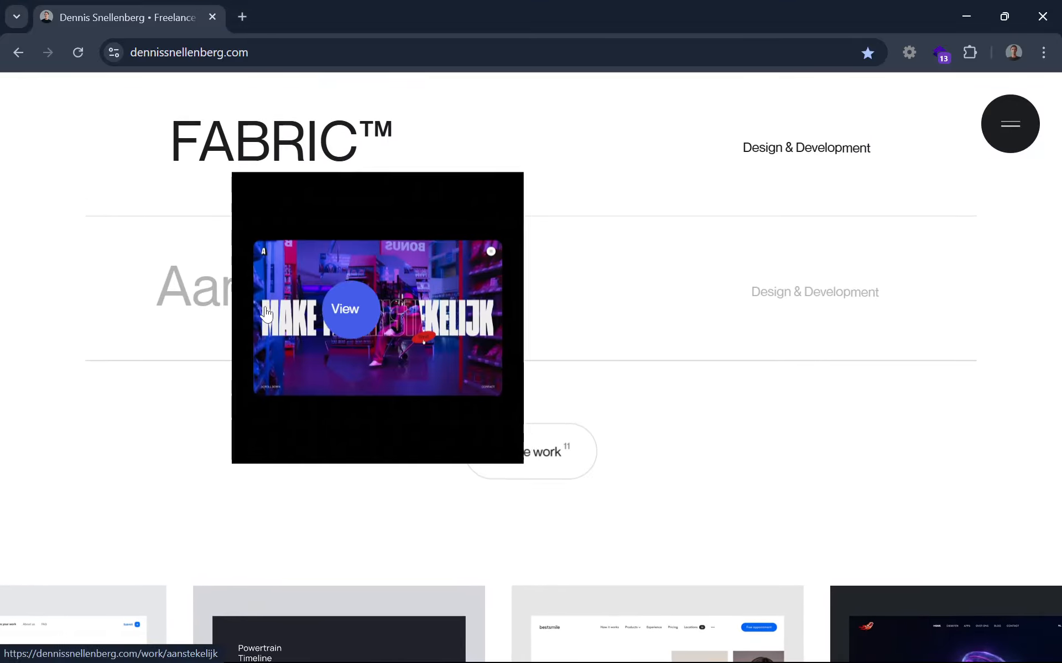
{"action": "scroll", "coordinate": [229, 296], "scroll_direction": "up", "scroll_amount": 10}
{"action": "scroll", "coordinate": [229, 296], "scroll_direction": "up", "scroll_amount": 6}
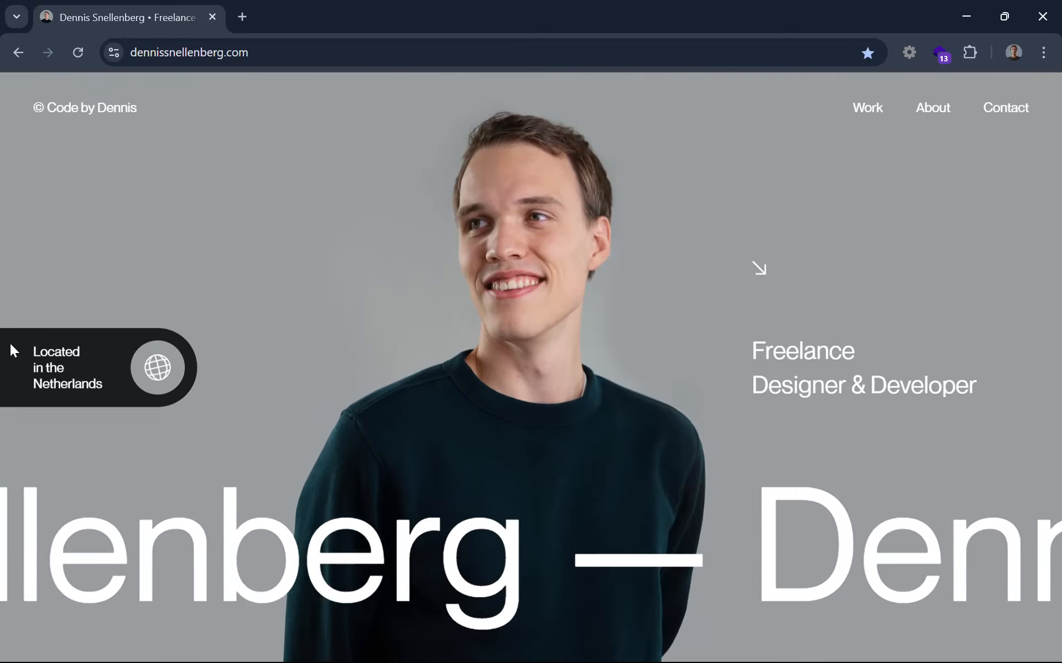
{"action": "left_click_drag", "start_coordinate": [10, 343], "coordinate": [114, 375]}
{"action": "left_click", "coordinate": [341, 418]}
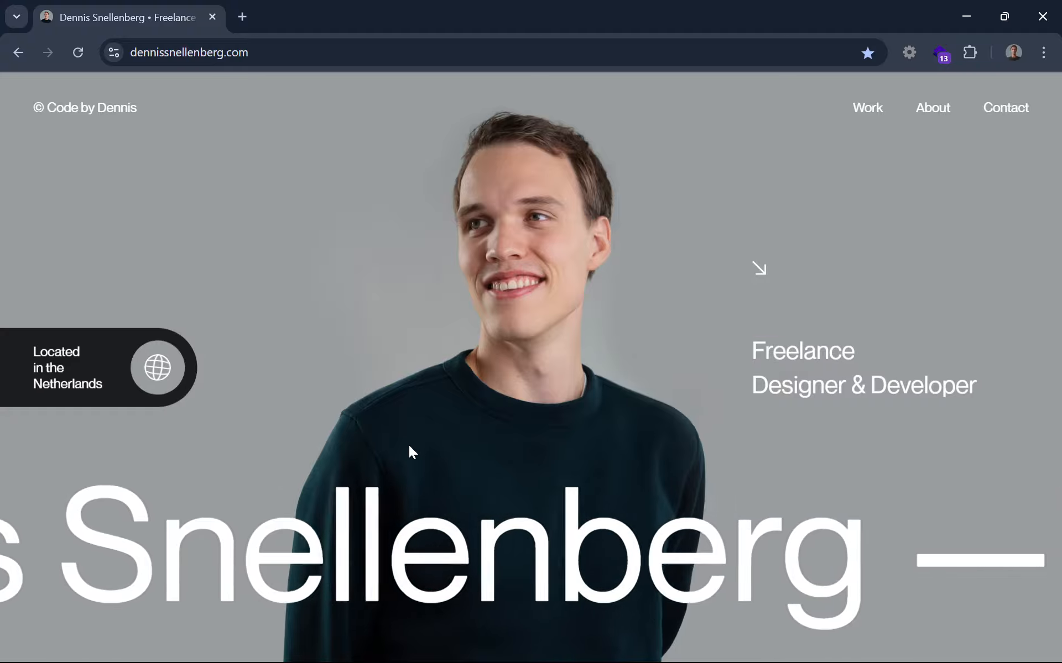
{"action": "scroll", "coordinate": [420, 445], "scroll_direction": "down", "scroll_amount": 1}
{"action": "scroll", "coordinate": [430, 440], "scroll_direction": "down", "scroll_amount": 5}
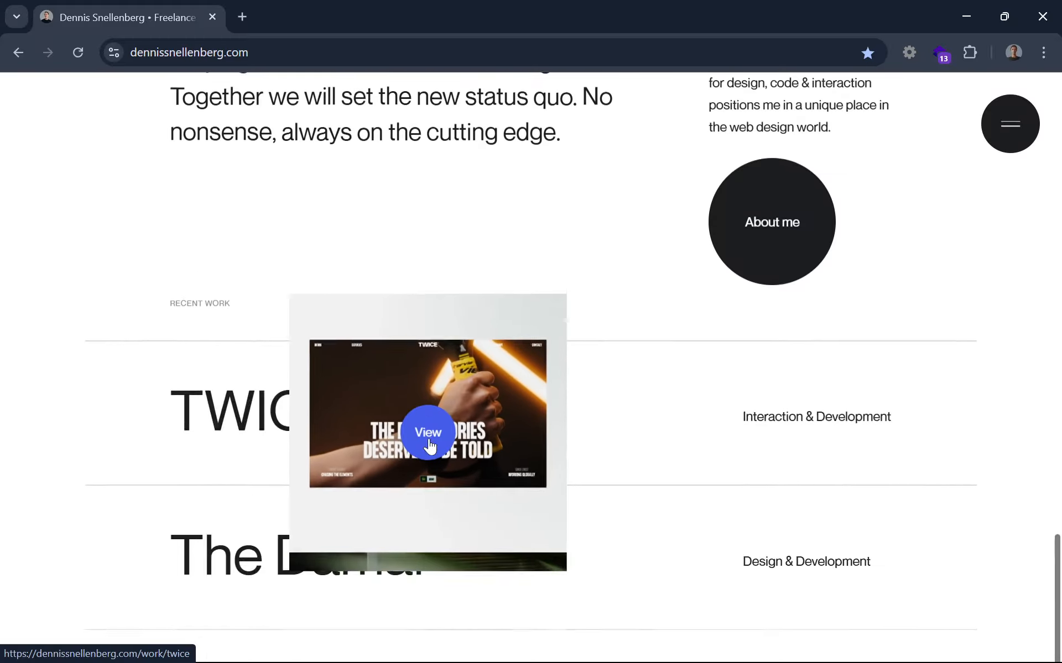
{"action": "scroll", "coordinate": [381, 387], "scroll_direction": "up", "scroll_amount": 3}
{"action": "left_click_drag", "start_coordinate": [165, 288], "coordinate": [442, 397]}
{"action": "left_click", "coordinate": [443, 397]}
{"action": "scroll", "coordinate": [439, 396], "scroll_direction": "down", "scroll_amount": 15}
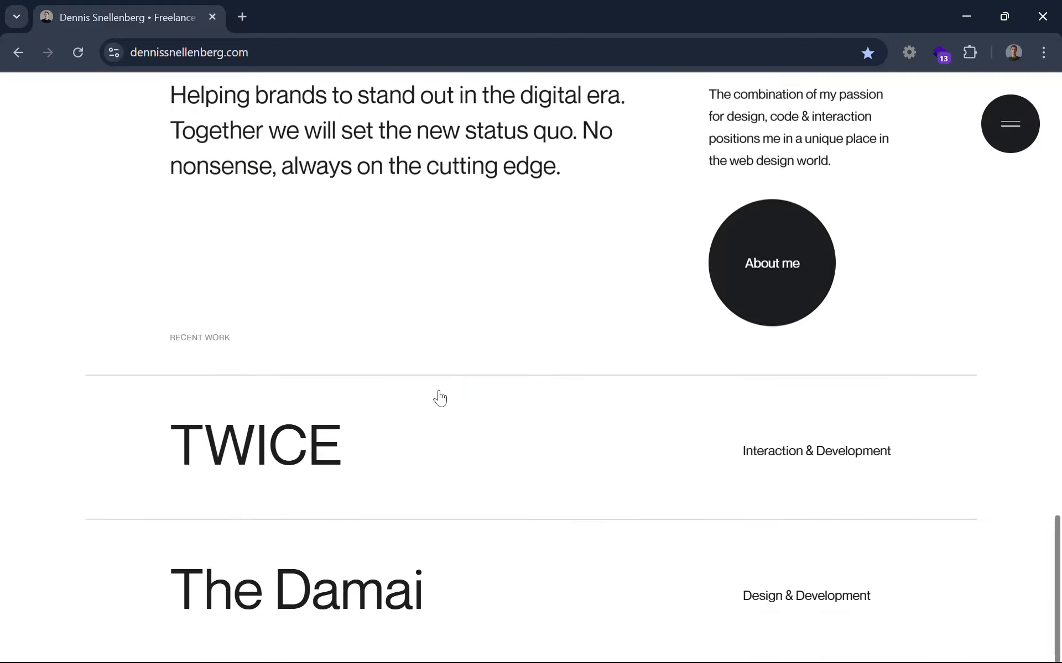
{"action": "scroll", "coordinate": [439, 390], "scroll_direction": "down", "scroll_amount": 2}
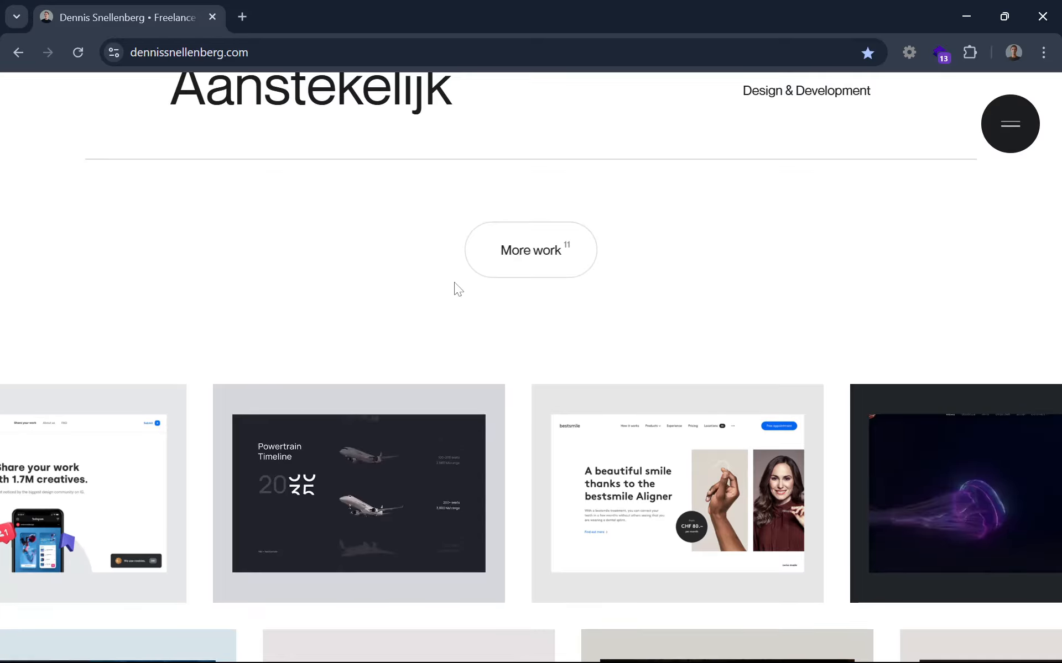
{"action": "scroll", "coordinate": [454, 286], "scroll_direction": "down", "scroll_amount": 4}
{"action": "scroll", "coordinate": [462, 288], "scroll_direction": "up", "scroll_amount": 1}
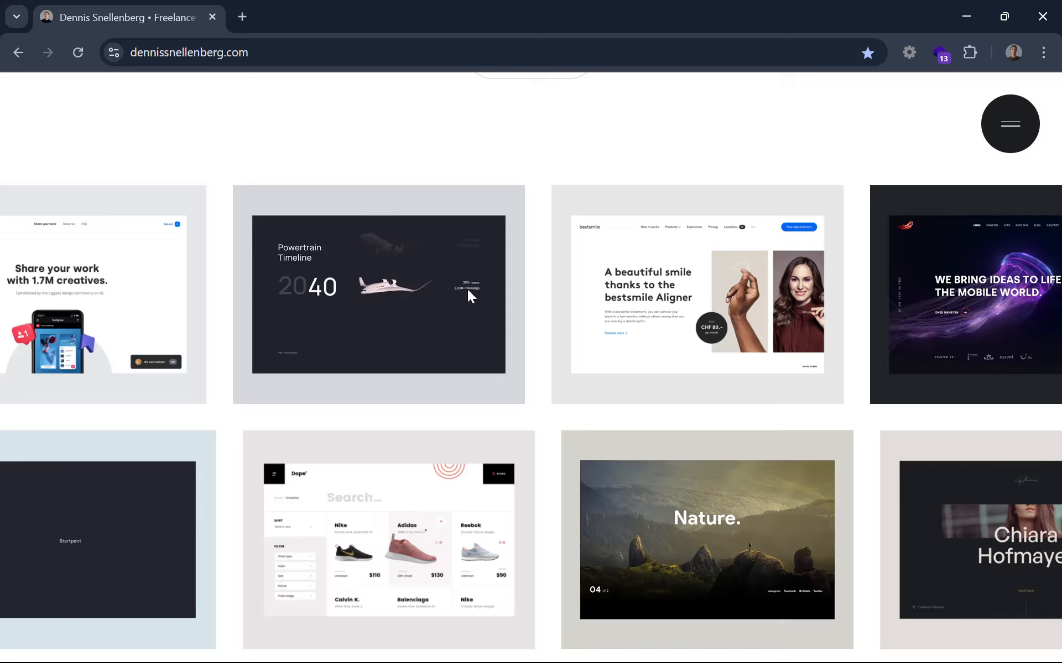
{"action": "scroll", "coordinate": [467, 290], "scroll_direction": "down", "scroll_amount": 7}
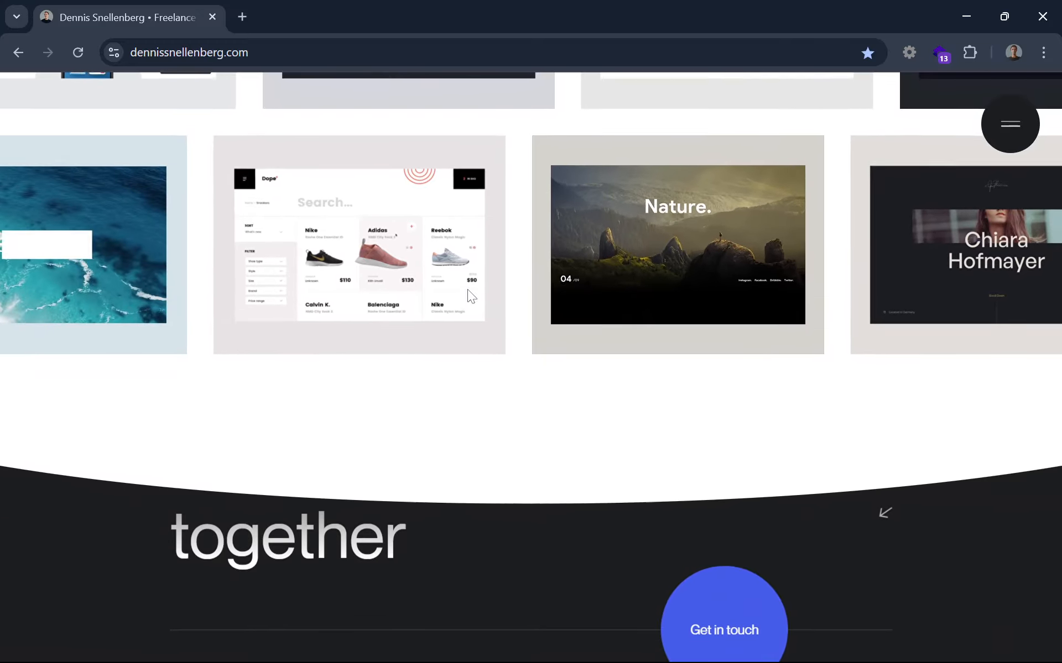
{"action": "scroll", "coordinate": [464, 327], "scroll_direction": "down", "scroll_amount": 3}
{"action": "scroll", "coordinate": [463, 327], "scroll_direction": "up", "scroll_amount": 2}
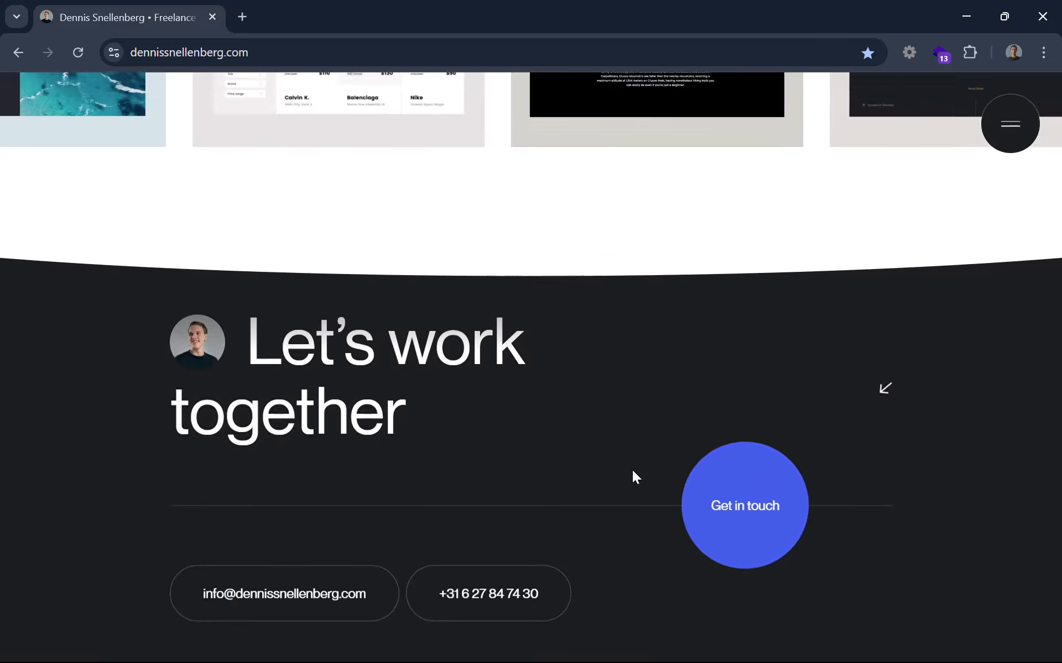
{"action": "scroll", "coordinate": [708, 492], "scroll_direction": "down", "scroll_amount": 2}
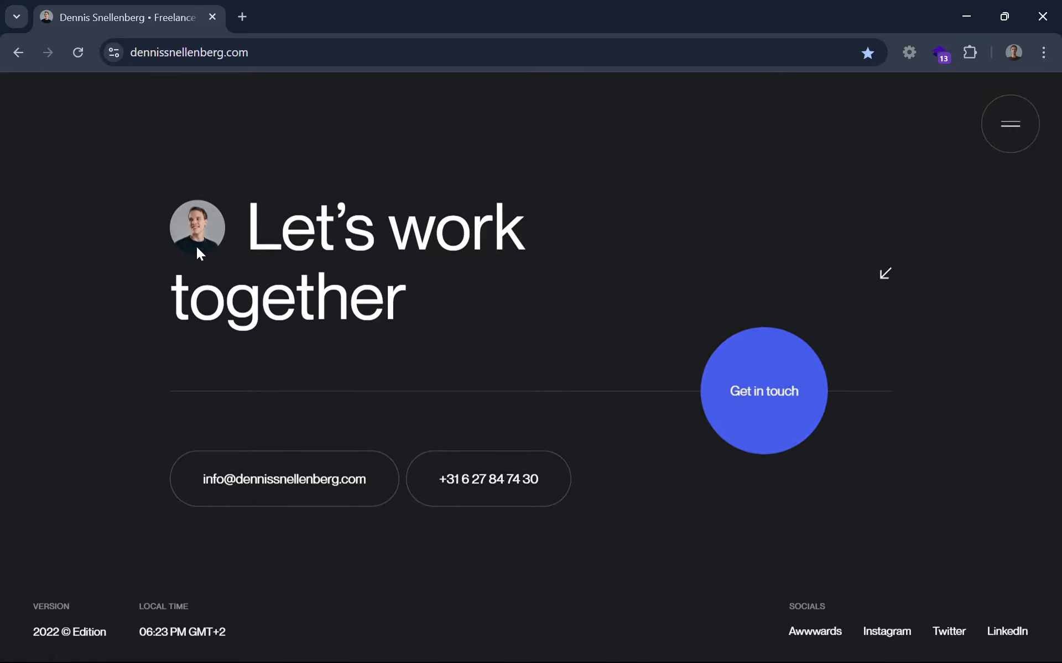
{"action": "left_click_drag", "start_coordinate": [199, 254], "coordinate": [315, 300]}
{"action": "left_click", "coordinate": [329, 357]}
{"action": "scroll", "coordinate": [329, 357], "scroll_direction": "up", "scroll_amount": 10}
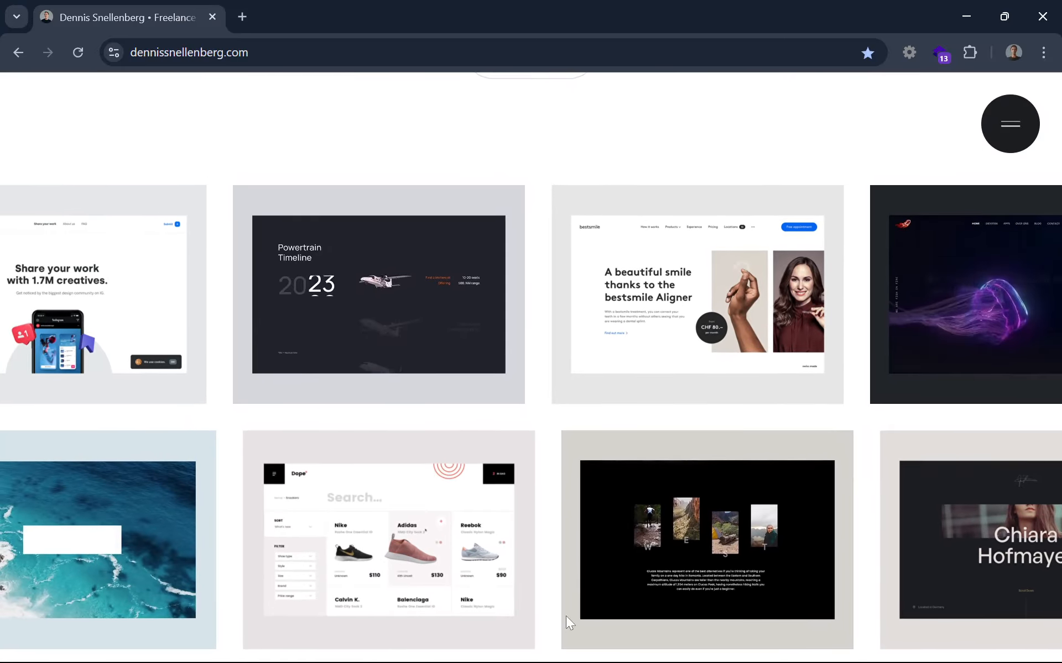
{"action": "mouse_move", "coordinate": [567, 661]}
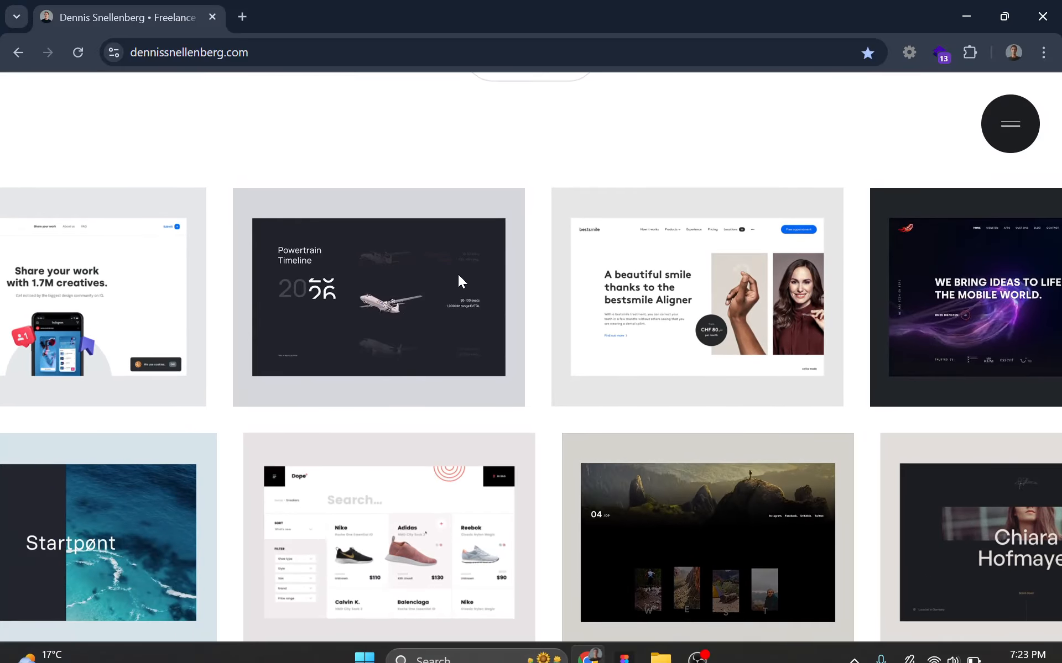
Return to Figma and copy a screen card from landing-portfolio-desktop into the landing-cta-desktop frame
{"action": "left_click", "coordinate": [625, 643]}
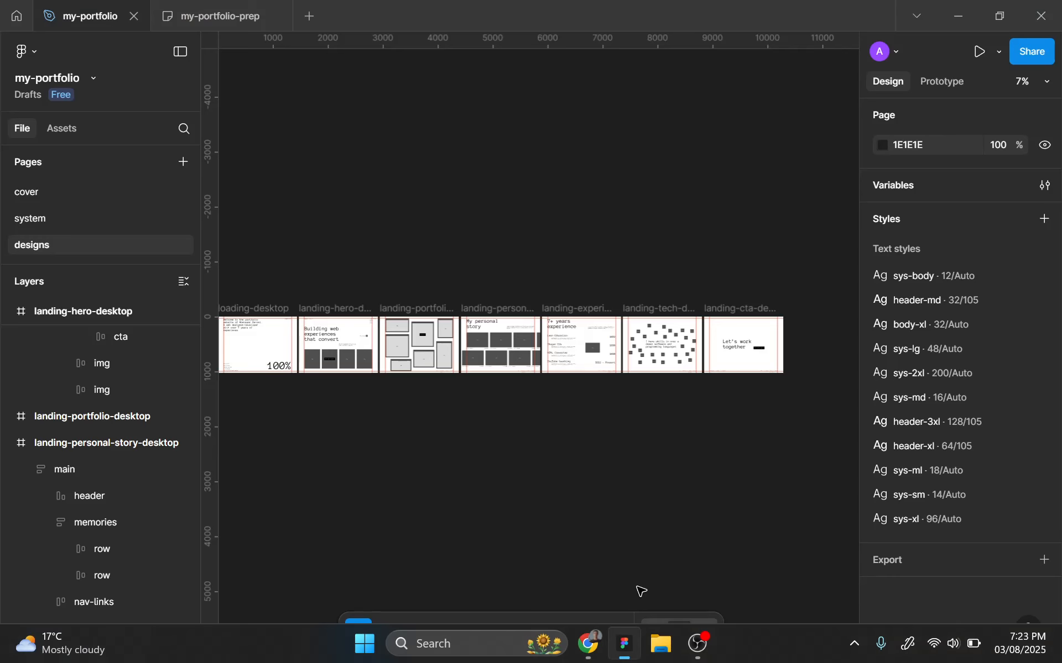
{"action": "scroll", "coordinate": [443, 326], "scroll_direction": "up", "scroll_amount": 5}
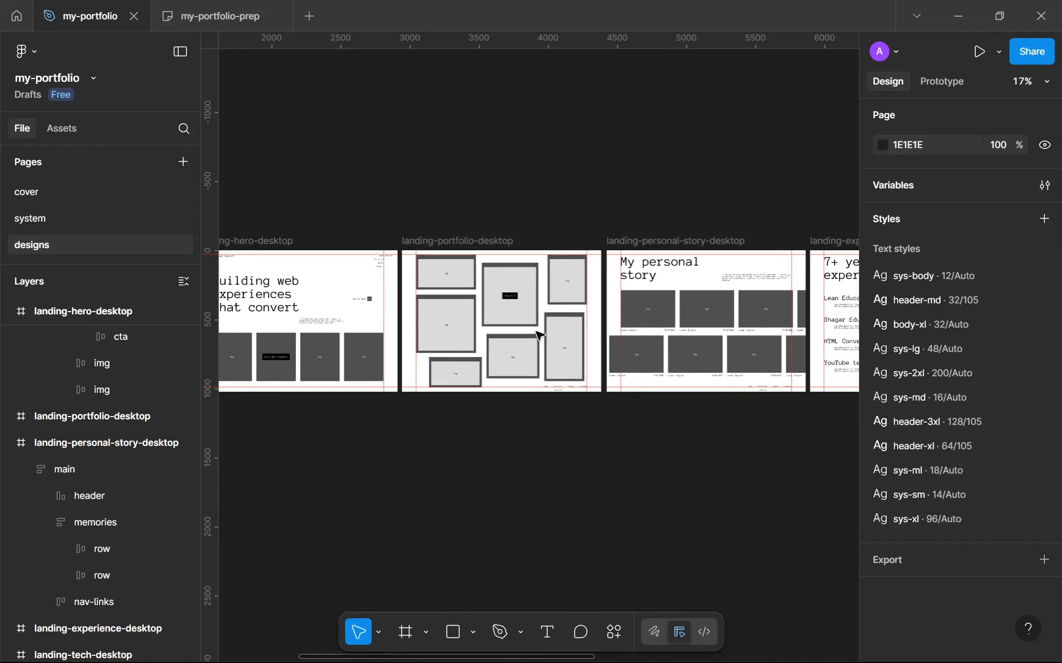
{"action": "left_click", "coordinate": [430, 319]}
{"action": "double_click", "coordinate": [430, 319]}
{"action": "double_click", "coordinate": [430, 319]}
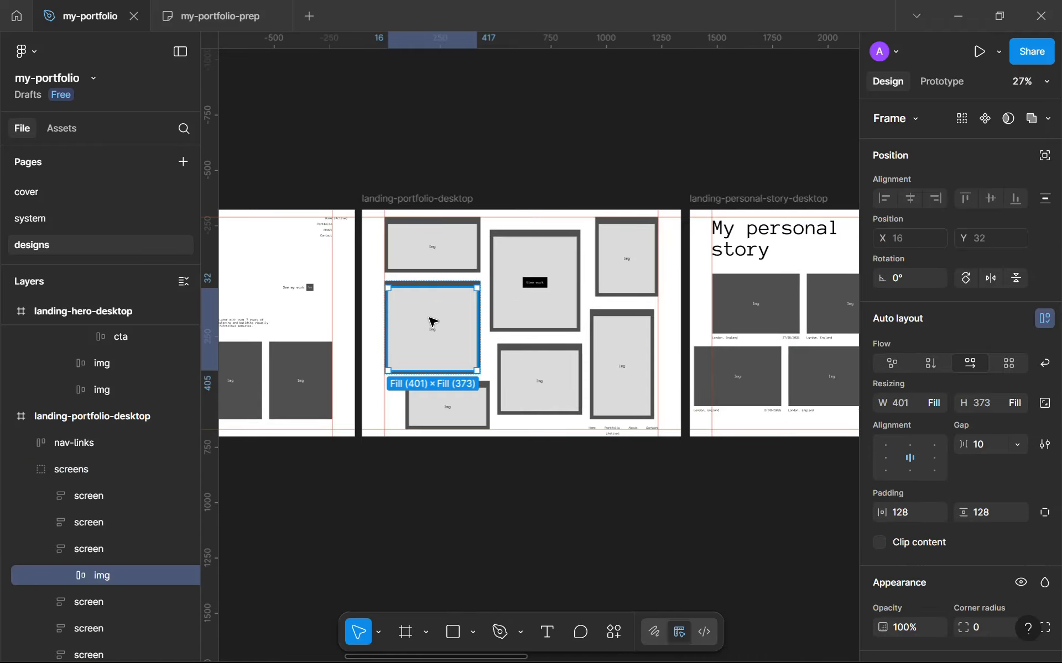
{"action": "scroll", "coordinate": [431, 321], "scroll_direction": "down", "scroll_amount": 3}
{"action": "scroll", "coordinate": [428, 294], "scroll_direction": "up", "scroll_amount": 5}
{"action": "left_click", "coordinate": [437, 247]}
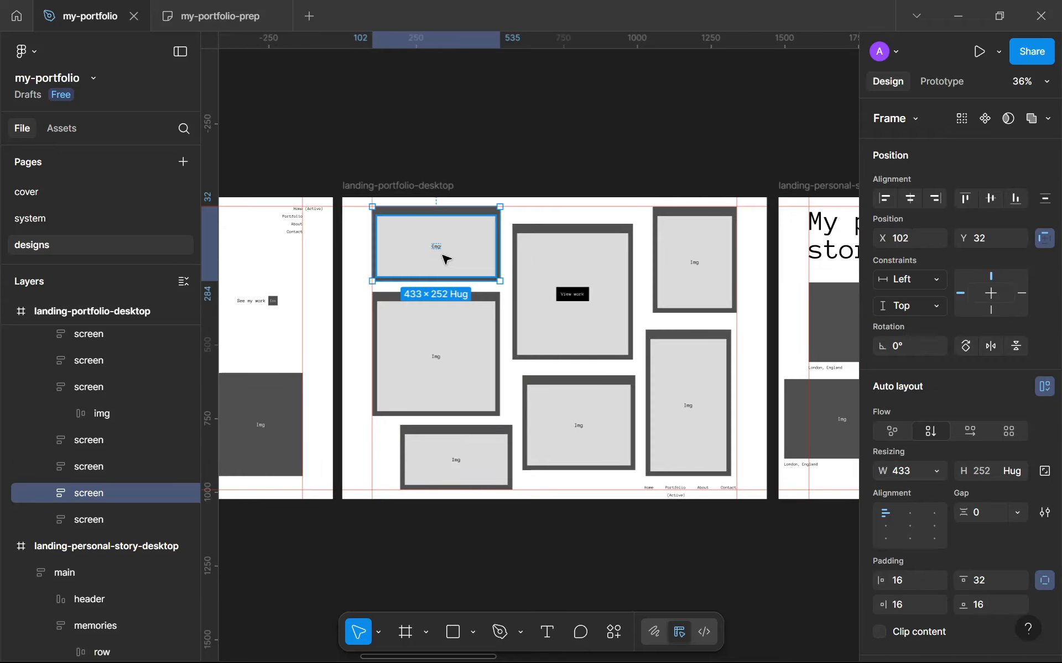
{"action": "scroll", "coordinate": [439, 249], "scroll_direction": "down", "scroll_amount": 3}
{"action": "scroll", "coordinate": [326, 226], "scroll_direction": "down", "scroll_amount": 2}
{"action": "scroll", "coordinate": [326, 226], "scroll_direction": "down", "scroll_amount": 4}
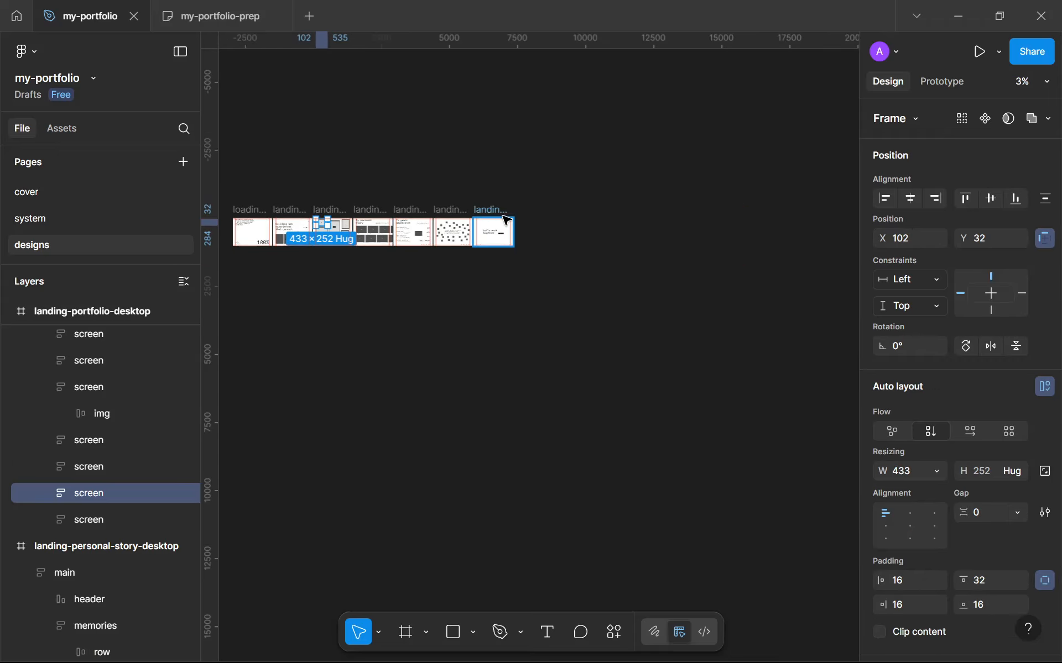
{"action": "left_click", "coordinate": [499, 227]}
{"action": "double_click", "coordinate": [498, 230]}
{"action": "scroll", "coordinate": [498, 235], "scroll_direction": "up", "scroll_amount": 5}
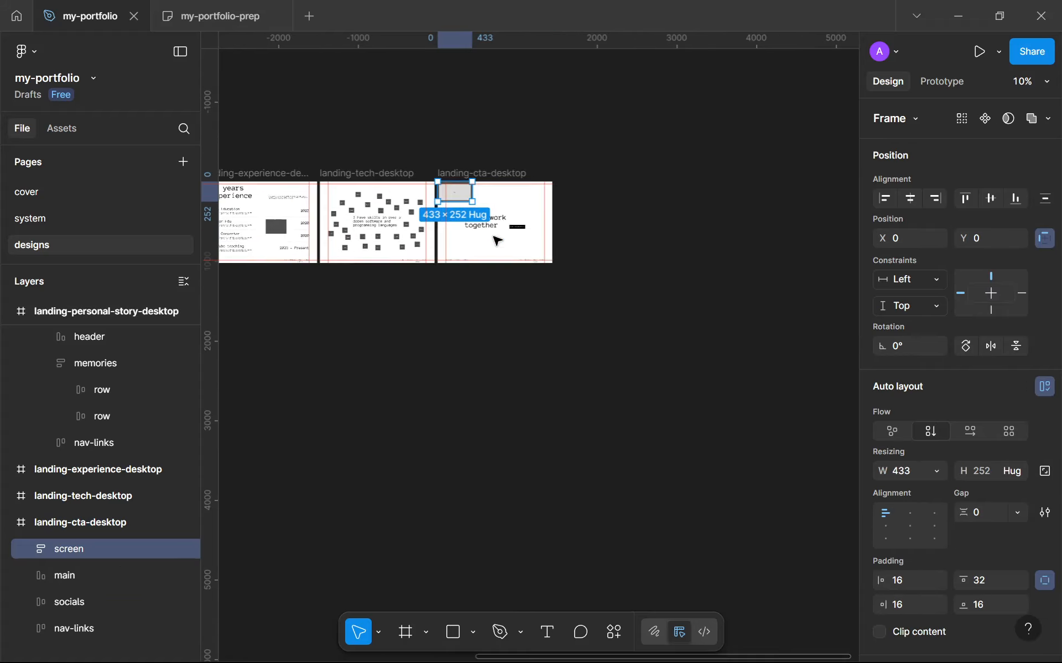
{"action": "scroll", "coordinate": [491, 171], "scroll_direction": "up", "scroll_amount": 3}
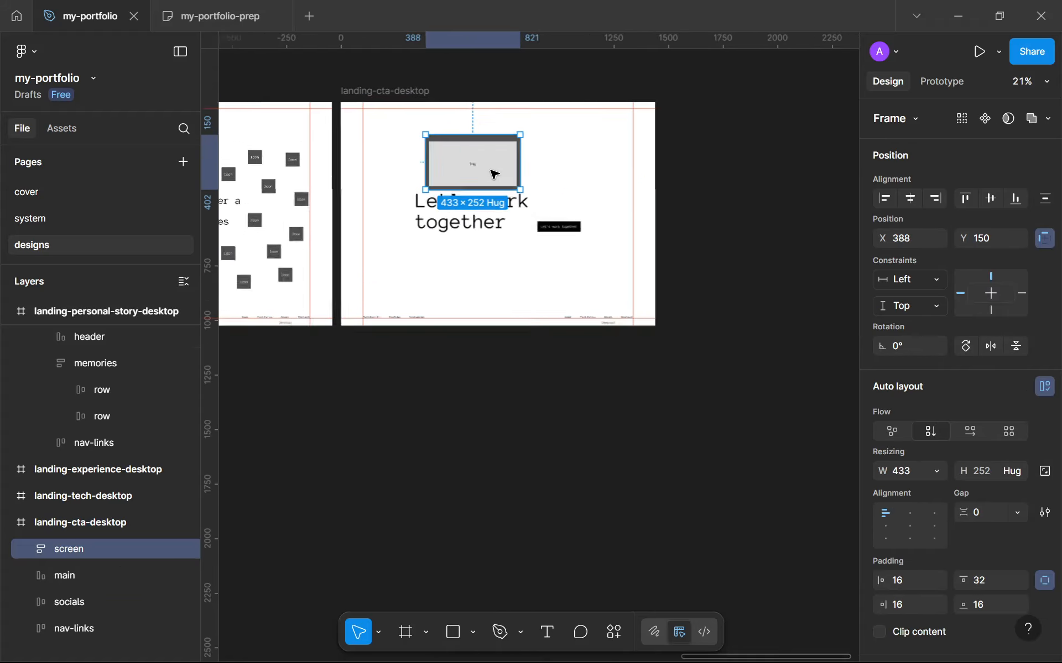
Recolour the copied screen card with the gray-800, gray-300 and white library colours
{"action": "scroll", "coordinate": [943, 420], "scroll_direction": "down", "scroll_amount": 8}
{"action": "left_click", "coordinate": [932, 501]}
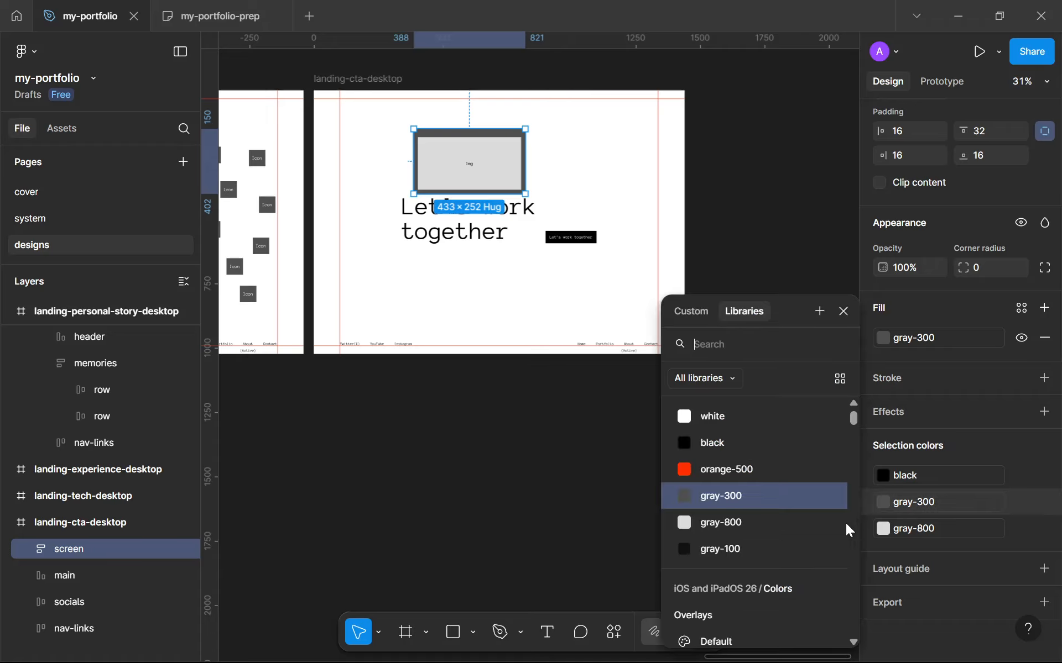
{"action": "left_click", "coordinate": [760, 525]}
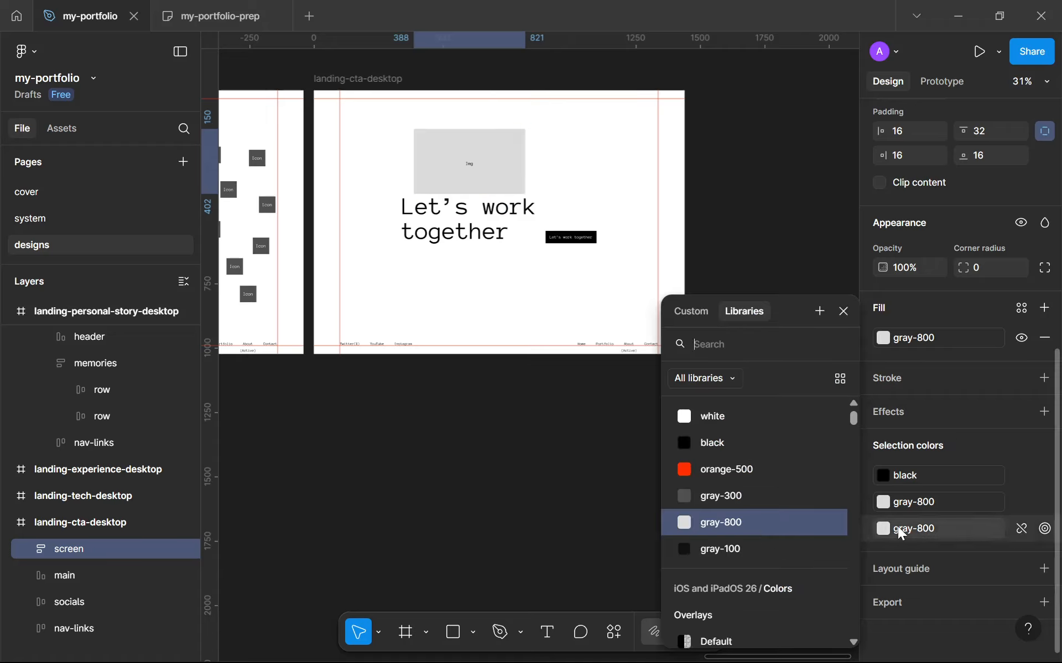
{"action": "left_click", "coordinate": [757, 498]}
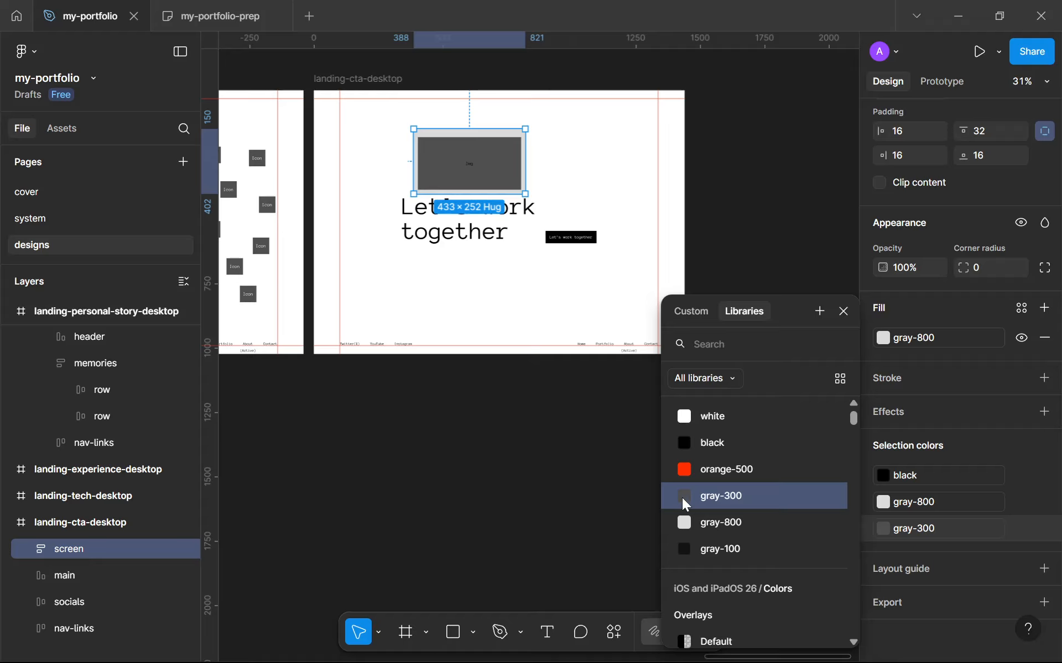
{"action": "left_click", "coordinate": [908, 478]}
{"action": "left_click", "coordinate": [755, 425]}
{"action": "left_click", "coordinate": [548, 388]}
Set the screen card's top padding to 16
{"action": "scroll", "coordinate": [455, 123], "scroll_direction": "up", "scroll_amount": 3}
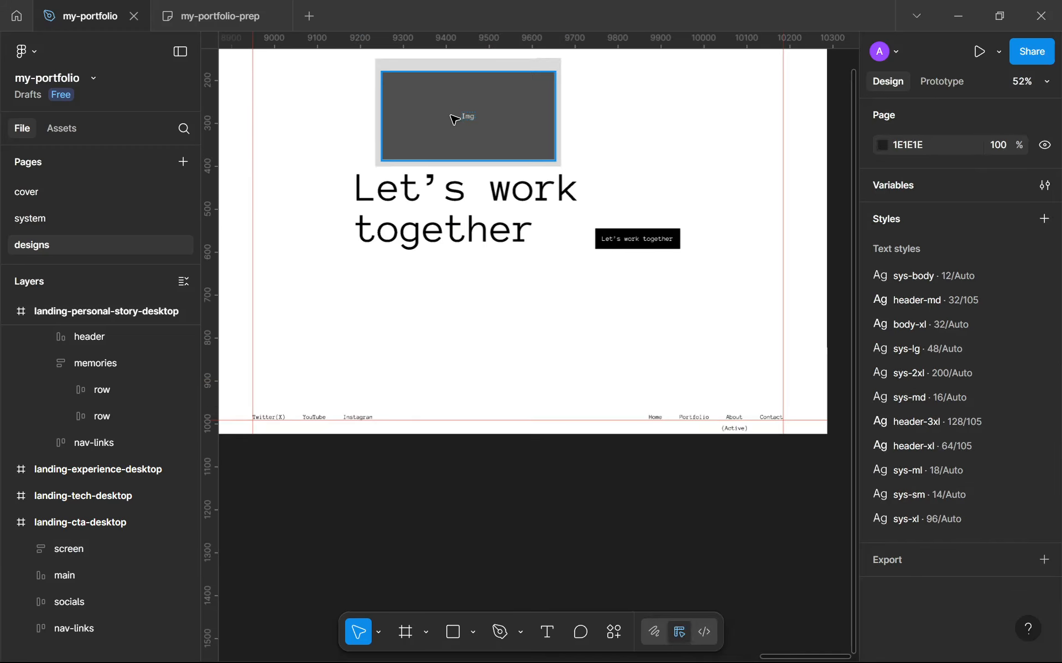
{"action": "left_click", "coordinate": [451, 109]}
{"action": "scroll", "coordinate": [949, 435], "scroll_direction": "down", "scroll_amount": 5}
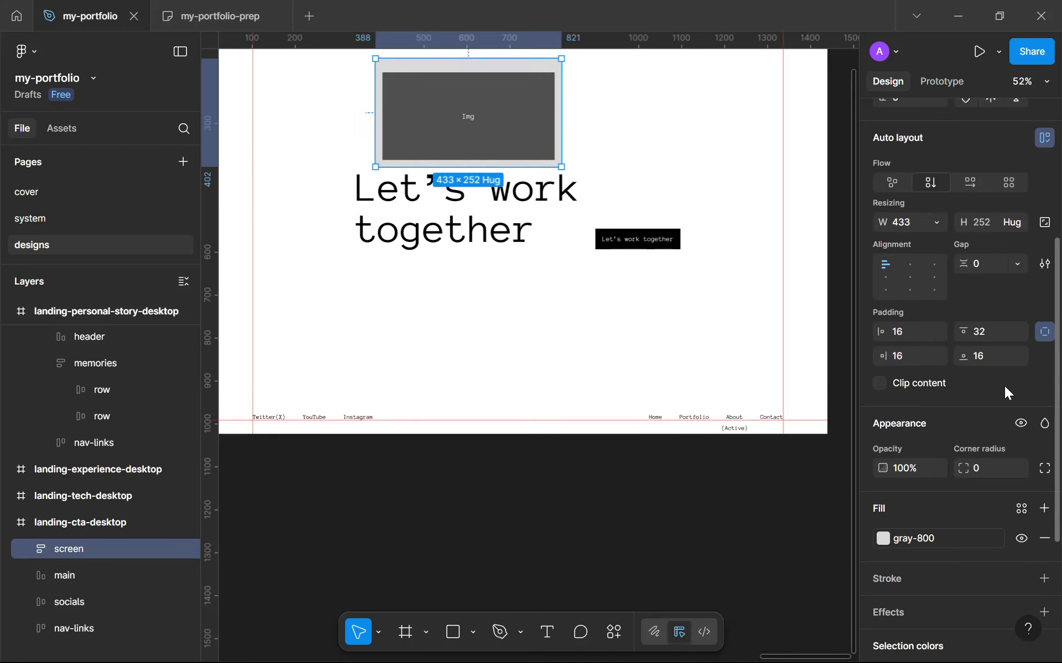
{"action": "left_click", "coordinate": [979, 339]}
{"action": "type", "text": "16"}
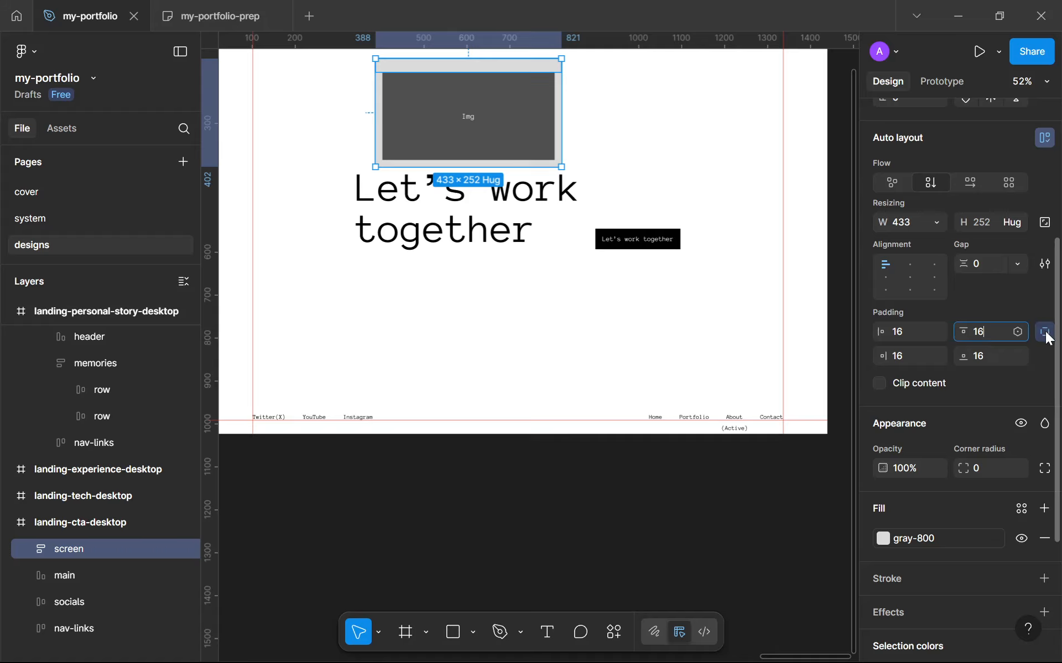
{"action": "left_click", "coordinate": [1046, 334]}
Move the screen card to the frame's upper-left corner and narrow it to about 377 × 252
{"action": "scroll", "coordinate": [443, 179], "scroll_direction": "up", "scroll_amount": 3}
{"action": "scroll", "coordinate": [443, 179], "scroll_direction": "up", "scroll_amount": 3}
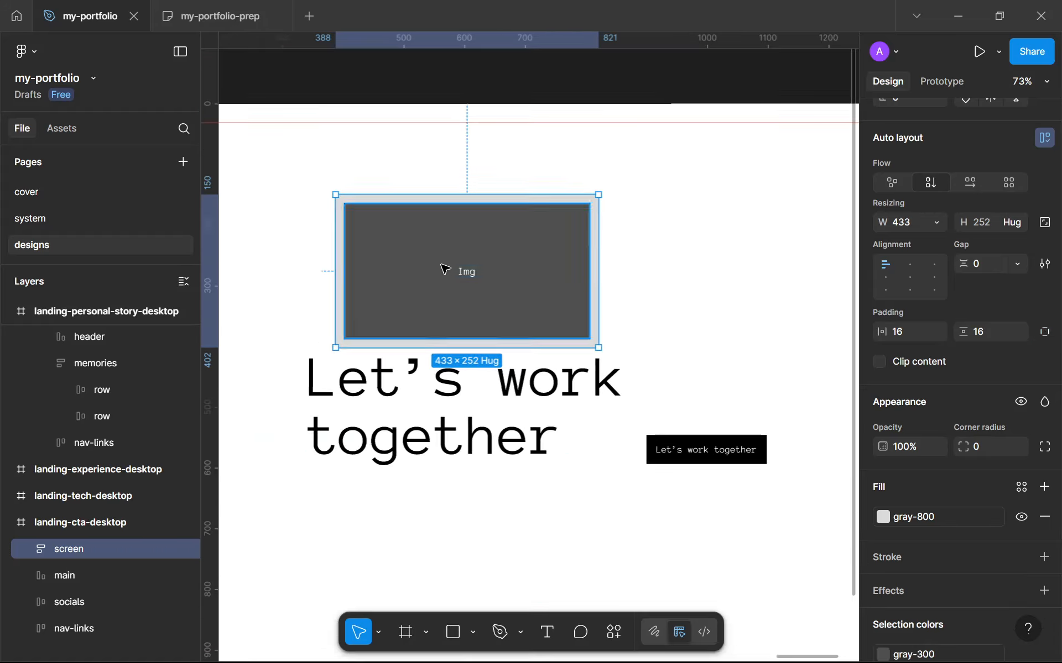
{"action": "left_click_drag", "start_coordinate": [443, 264], "coordinate": [387, 228]}
{"action": "scroll", "coordinate": [386, 227], "scroll_direction": "down", "scroll_amount": 5}
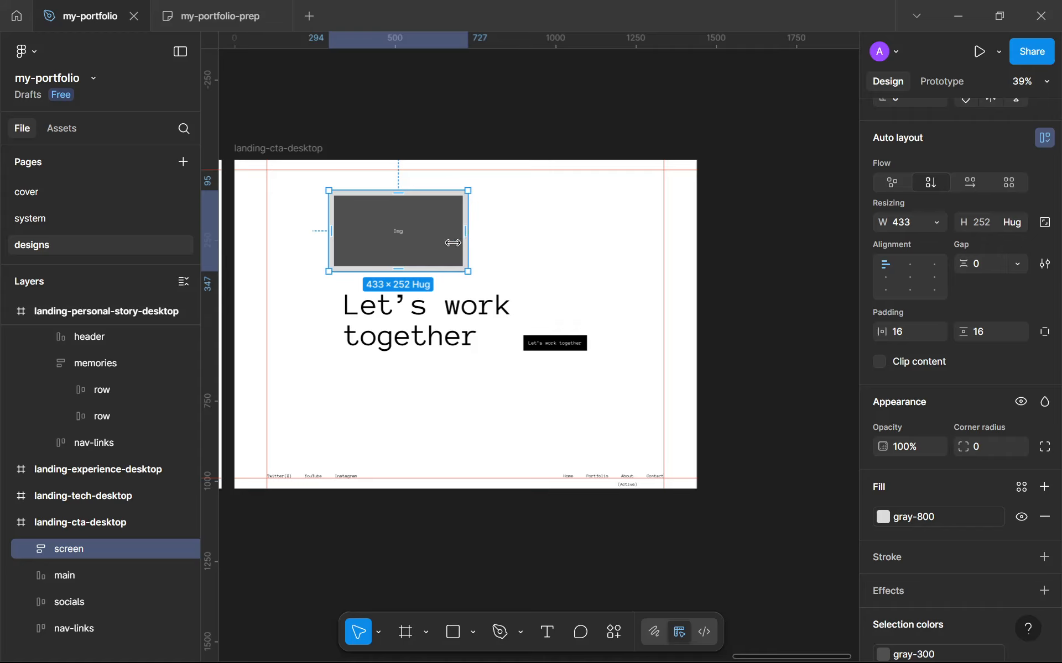
{"action": "left_click", "coordinate": [462, 404]}
{"action": "scroll", "coordinate": [462, 405], "scroll_direction": "down", "scroll_amount": 2}
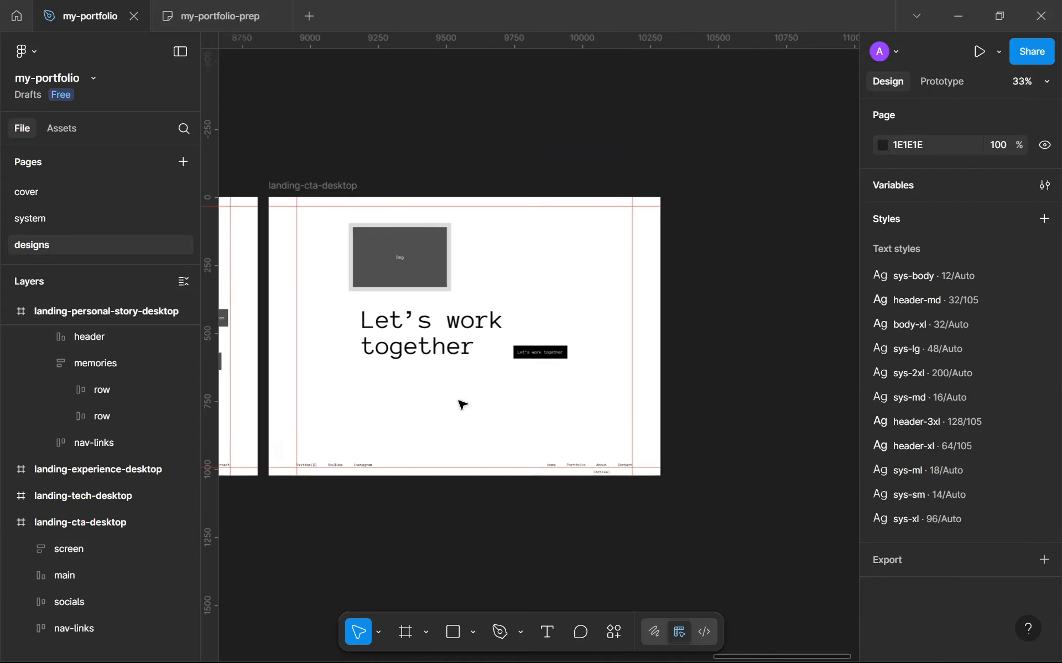
{"action": "left_click_drag", "start_coordinate": [462, 405], "coordinate": [534, 405]}
{"action": "scroll", "coordinate": [476, 311], "scroll_direction": "up", "scroll_amount": 5}
{"action": "left_click_drag", "start_coordinate": [462, 245], "coordinate": [317, 207]}
{"action": "scroll", "coordinate": [359, 201], "scroll_direction": "down", "scroll_amount": 4}
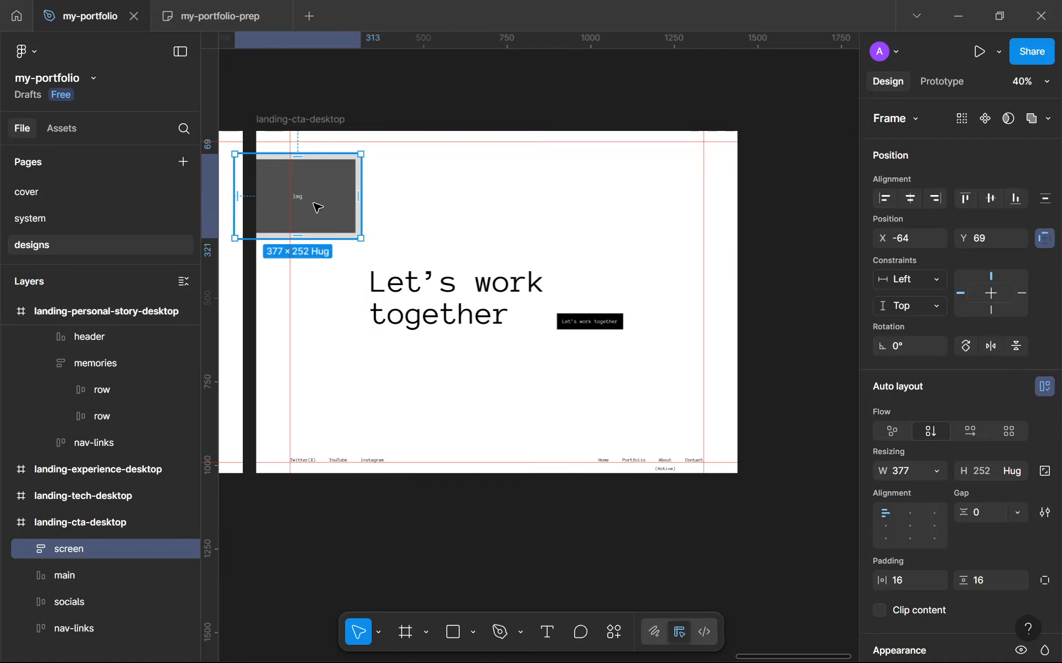
Duplicate the screen card three times to form a row of four cards across the top of the frame
{"action": "left_click_drag", "start_coordinate": [433, 206], "coordinate": [460, 215]}
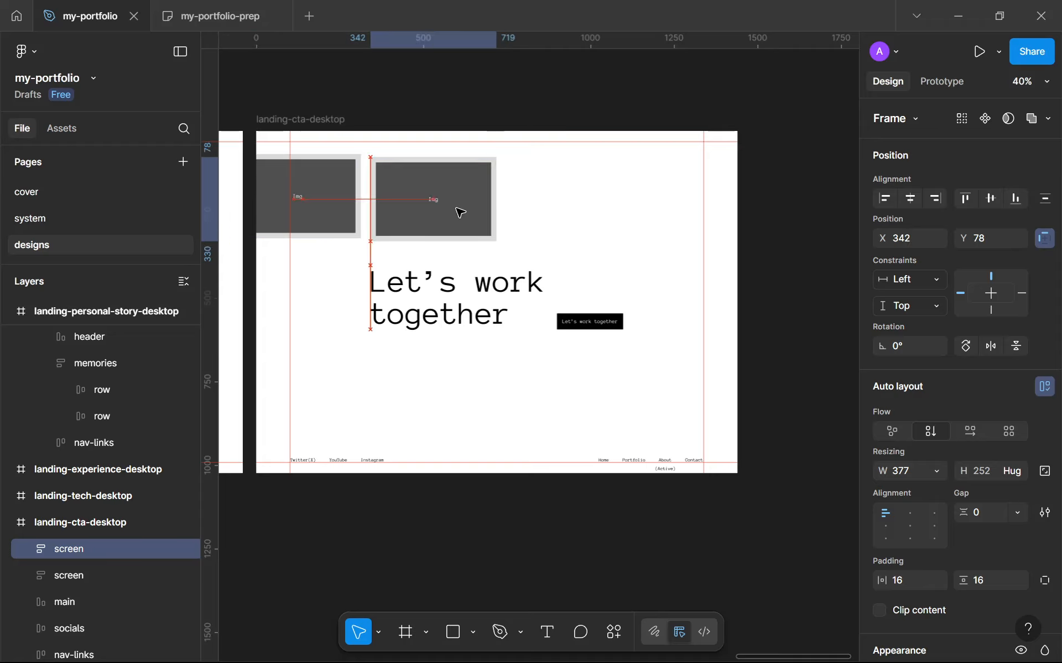
{"action": "key", "text": "ctrl+d"}
{"action": "key", "text": "ctrl+d"}
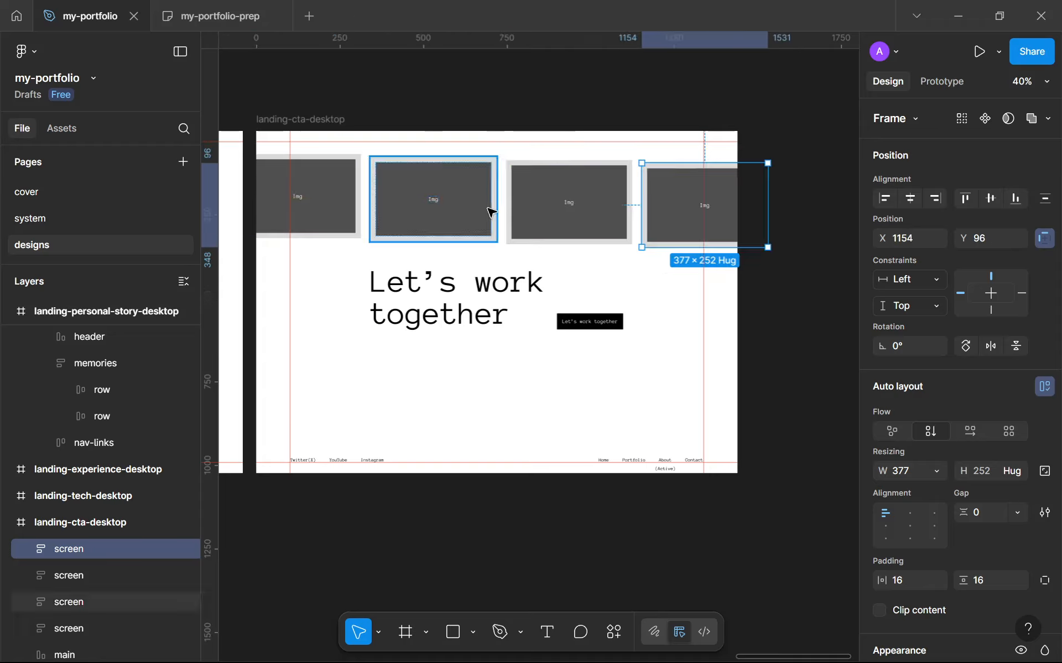
Wrap the four screen cards in a horizontal auto layout with a gap of 32
{"action": "left_click", "coordinate": [490, 208], "text": "shift"}
{"action": "left_click", "coordinate": [521, 208], "text": "shift"}
{"action": "left_click", "coordinate": [344, 210], "text": "shift"}
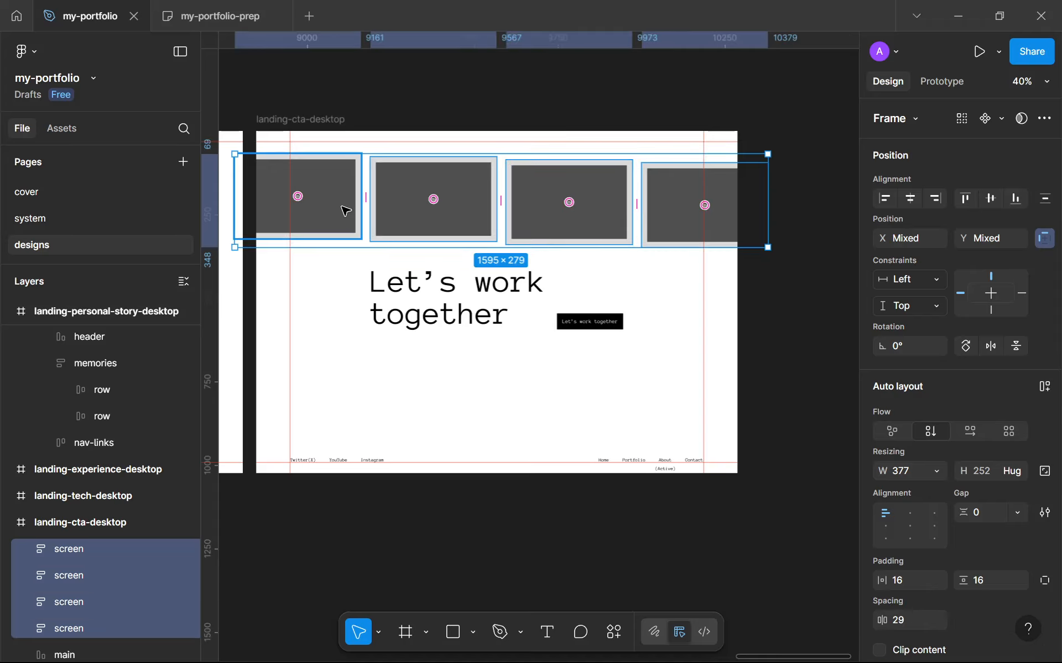
{"action": "key", "text": "shift+a"}
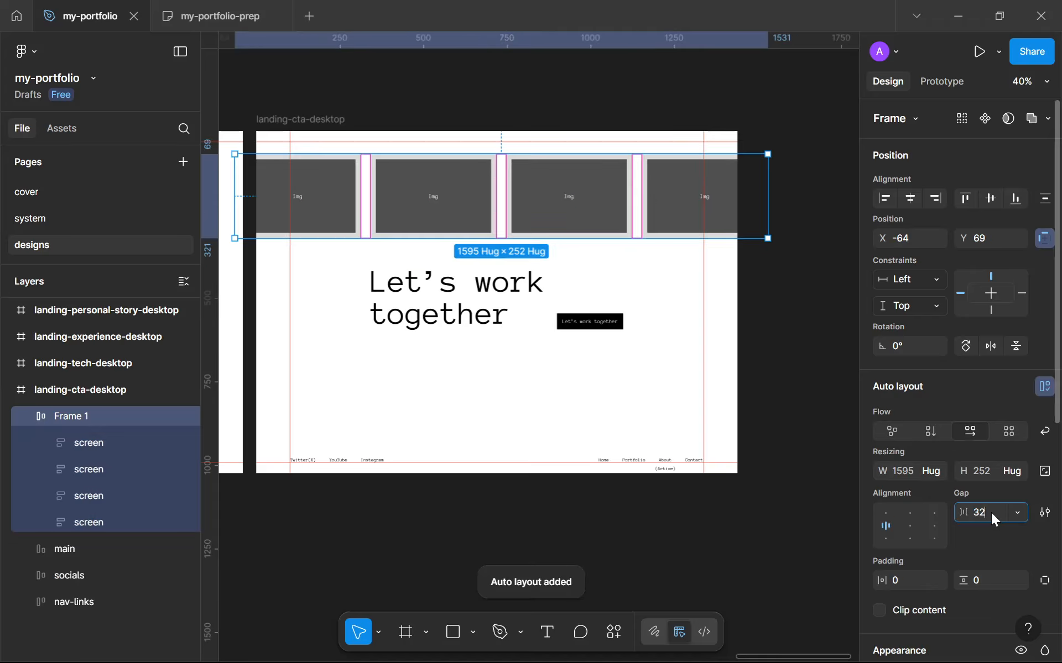
{"action": "left_click", "coordinate": [990, 512]}
{"action": "type", "text": "32"}
{"action": "key", "text": "Return"}
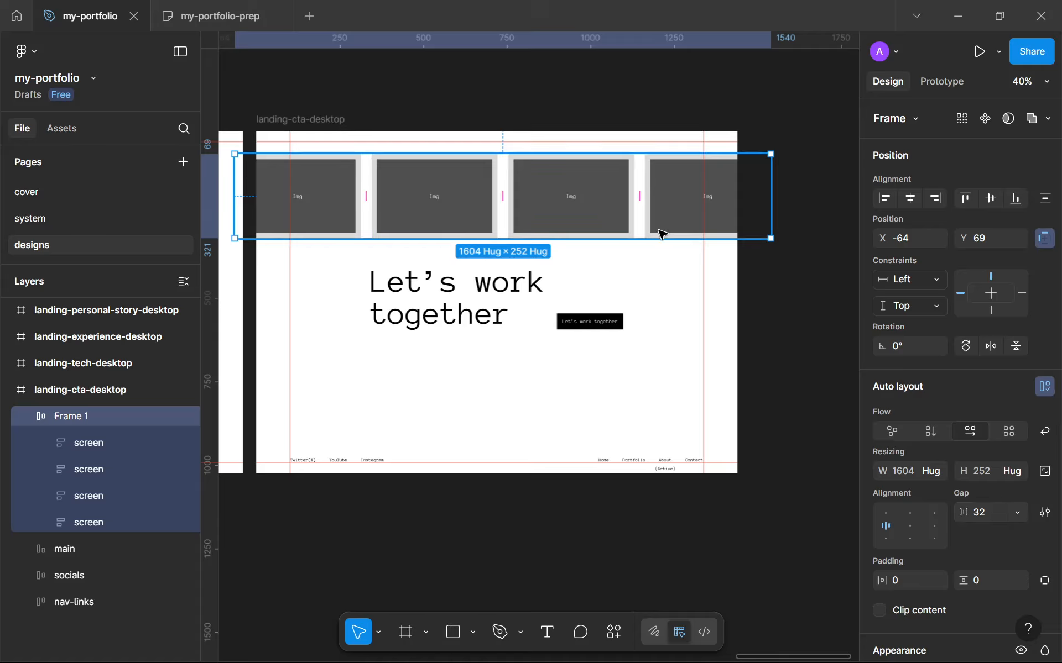
Shift the card row slightly down and duplicate it into a second row below the heading
{"action": "left_click_drag", "start_coordinate": [670, 214], "coordinate": [656, 225]}
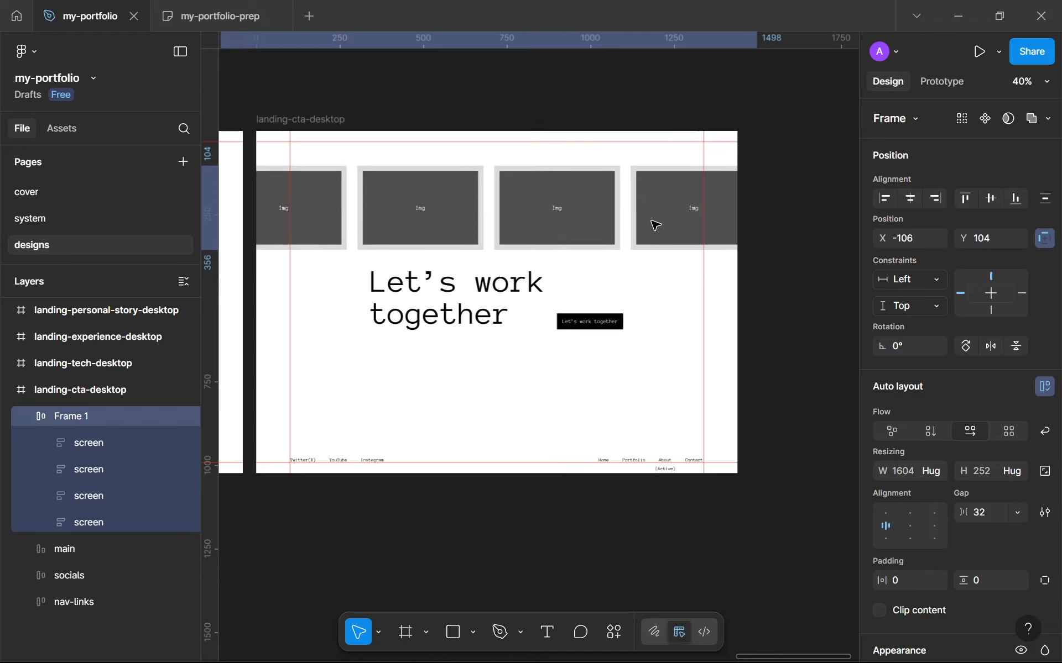
{"action": "key", "text": "shift+a"}
{"action": "left_click_drag", "start_coordinate": [496, 215], "coordinate": [516, 396]}
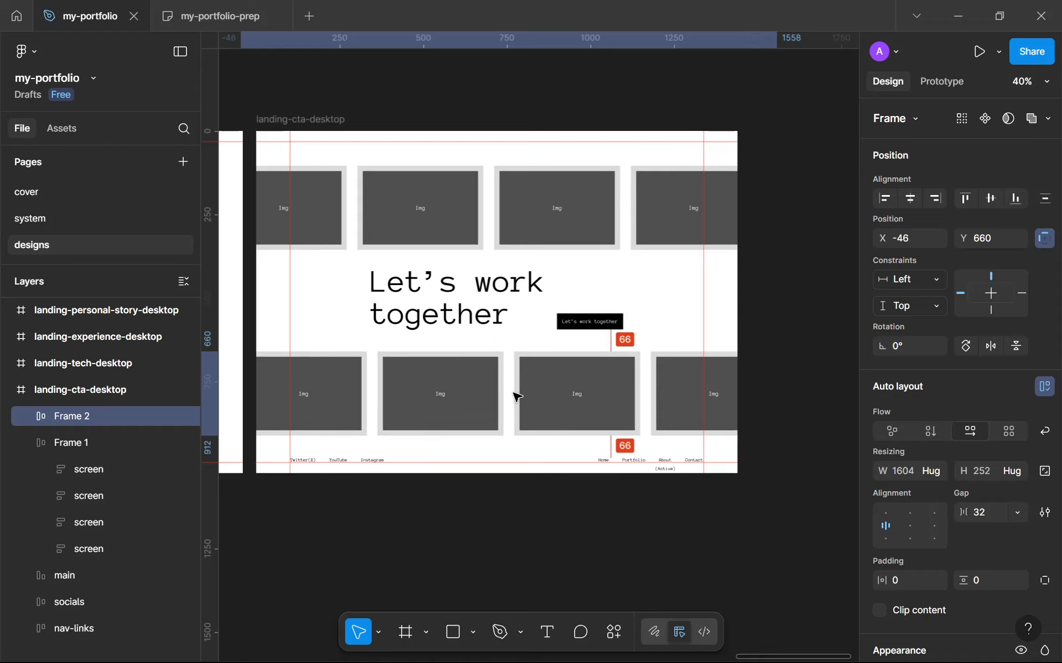
Rename the upper card row to top and the lower card row to bottom
{"action": "double_click", "coordinate": [94, 445]}
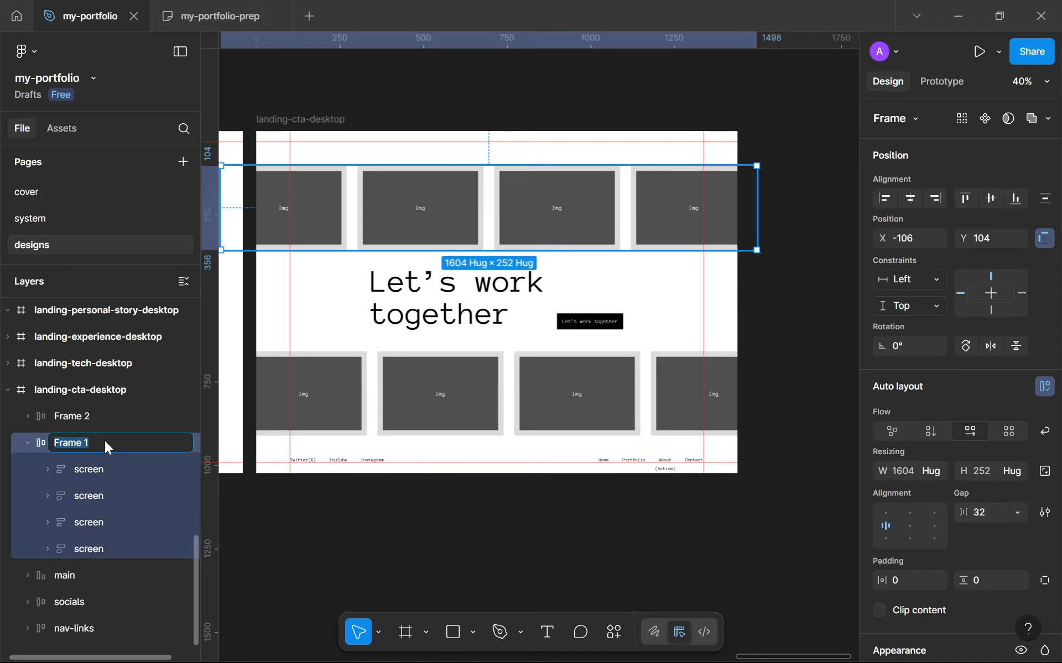
{"action": "type", "text": "top"}
{"action": "key", "text": "Return"}
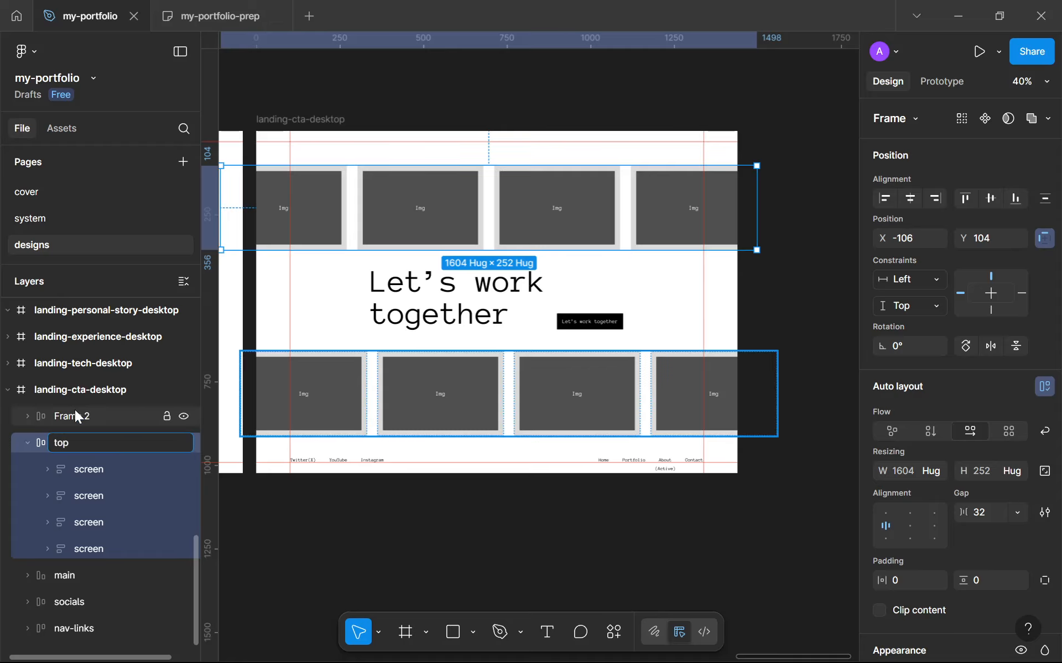
{"action": "double_click", "coordinate": [75, 416]}
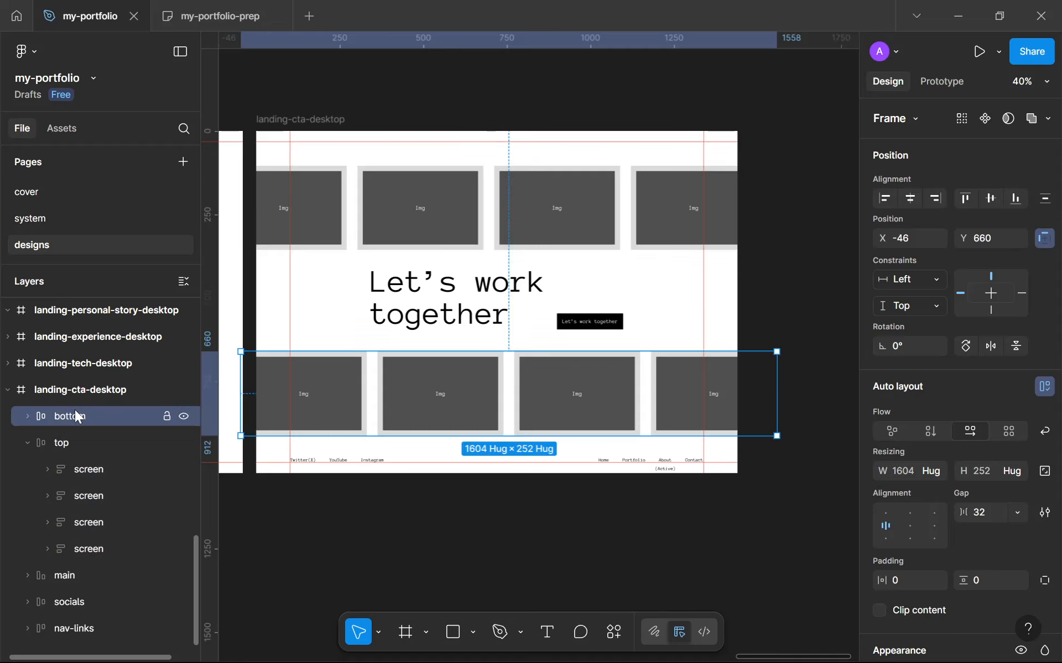
{"action": "left_click", "coordinate": [28, 443]}
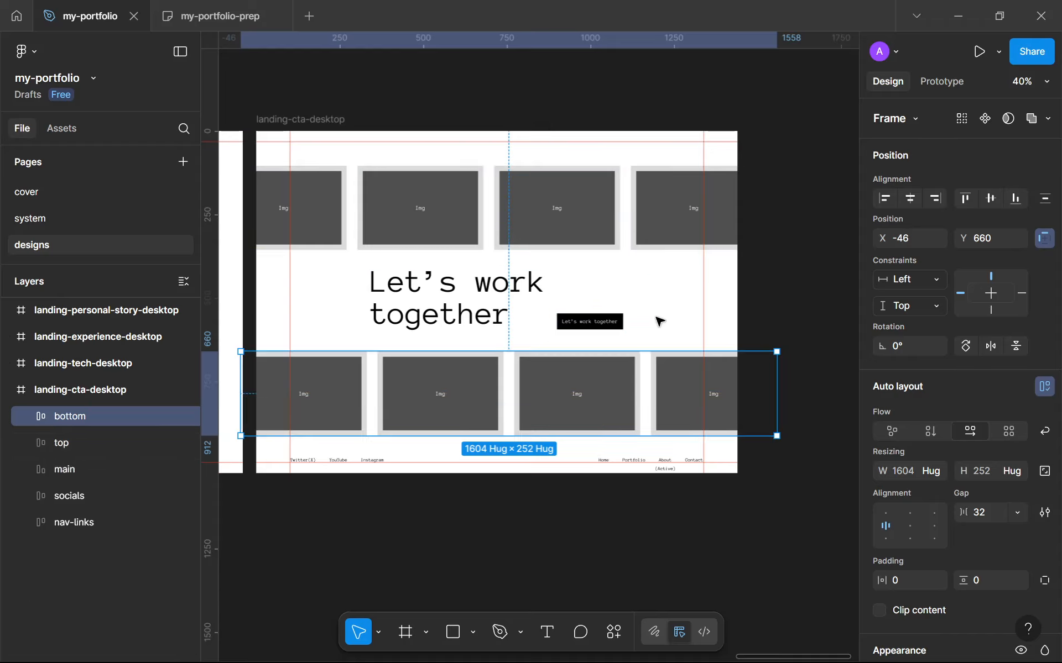
{"action": "left_click", "coordinate": [622, 236], "text": "shift"}
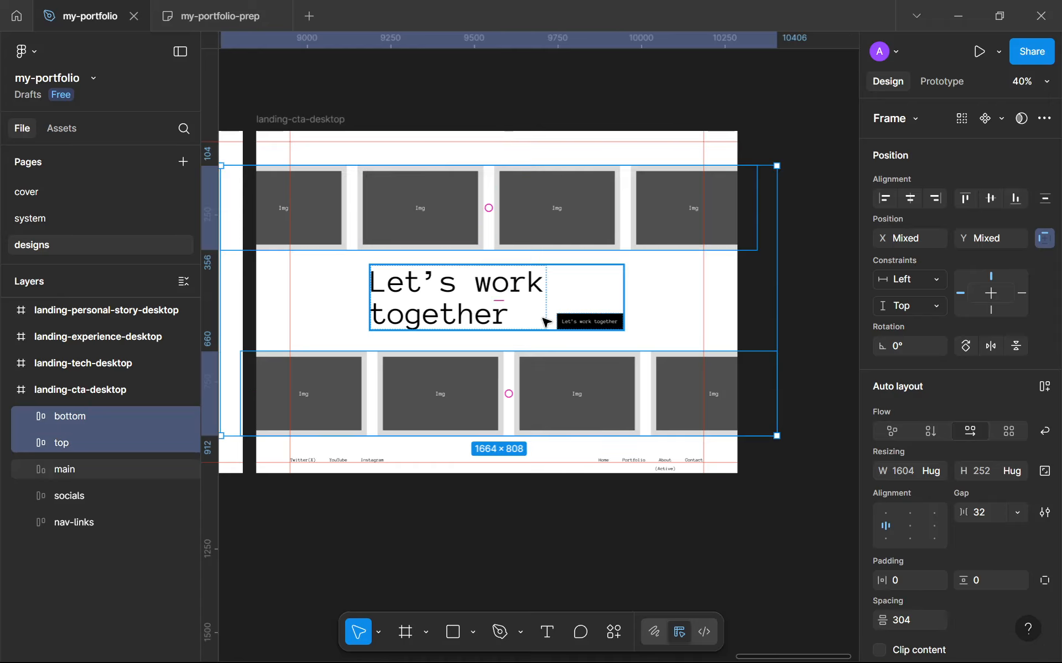
{"action": "left_click", "coordinate": [543, 321], "text": "shift"}
{"action": "key", "text": "shift+a"}
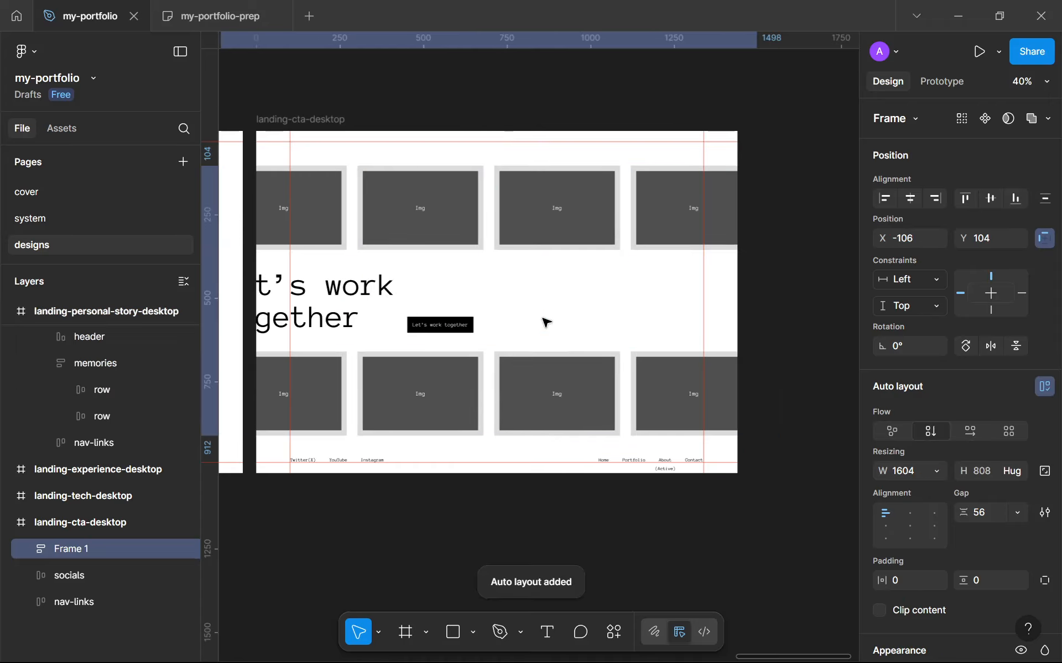
{"action": "key", "text": "ctrl+z"}
Wrap the top row, main heading group and bottom row in a vertical auto layout and centre-align its contents
{"action": "left_click", "coordinate": [549, 382]}
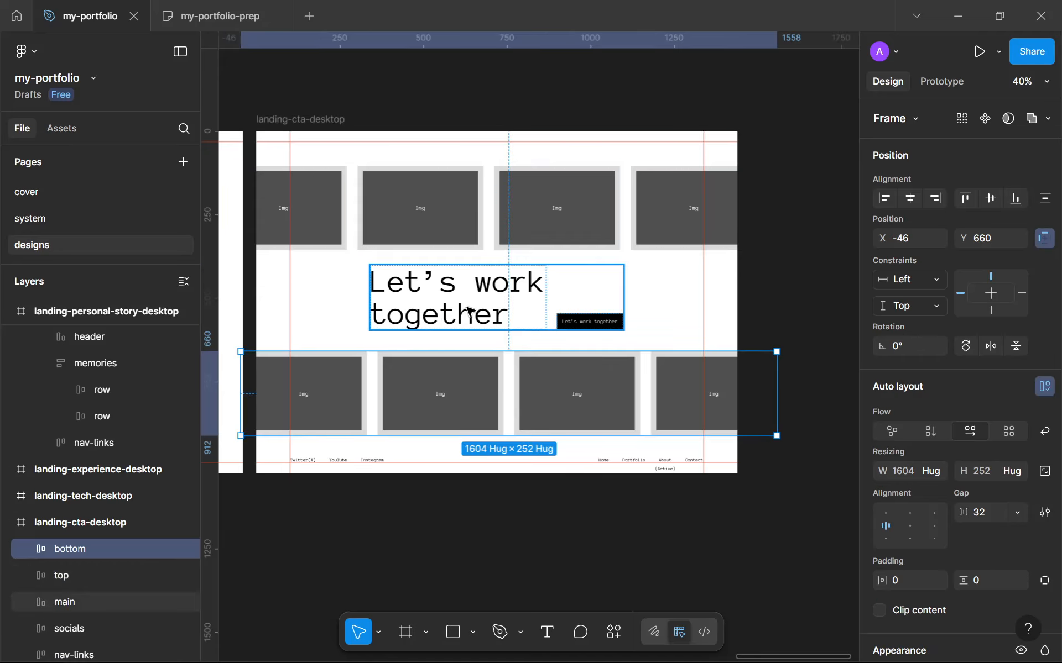
{"action": "scroll", "coordinate": [467, 310], "scroll_direction": "left", "scroll_amount": 3}
{"action": "scroll", "coordinate": [536, 273], "scroll_direction": "up", "scroll_amount": 1}
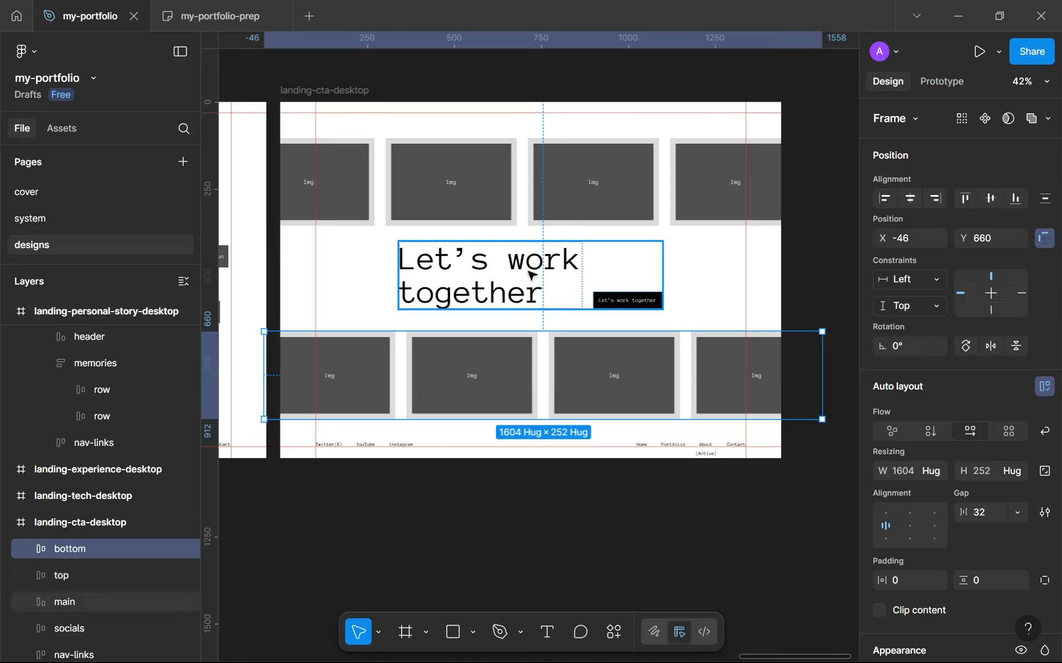
{"action": "left_click", "coordinate": [531, 279], "text": "shift"}
{"action": "left_click", "coordinate": [523, 173], "text": "shift"}
{"action": "key", "text": "shift+a"}
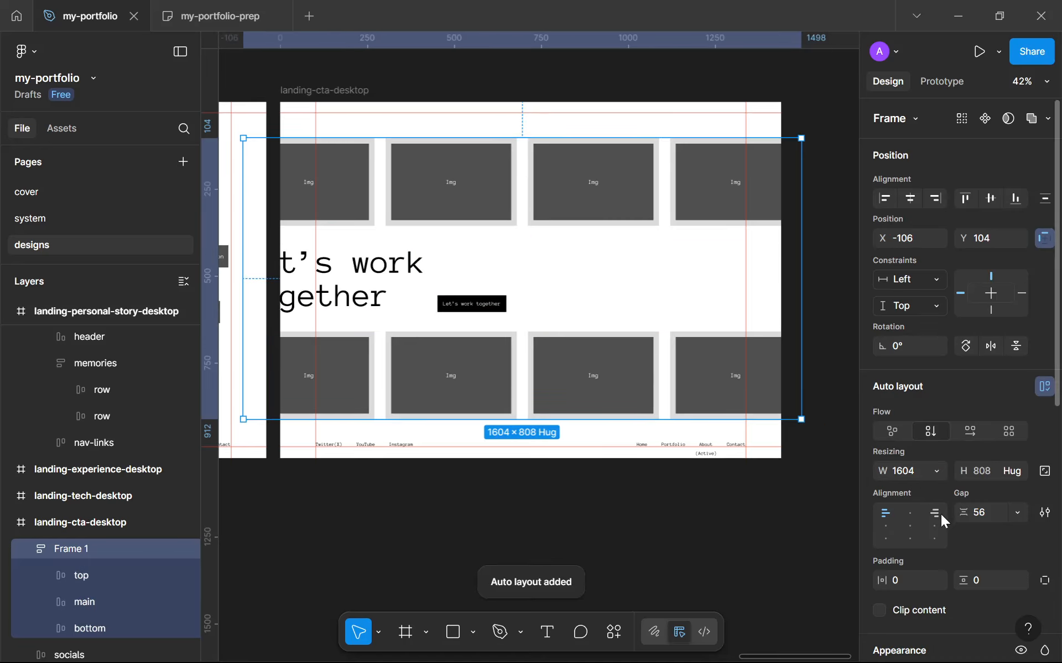
{"action": "left_click", "coordinate": [910, 515]}
Try to widen the top and bottom card rows past the frame edges
{"action": "left_click", "coordinate": [352, 174]}
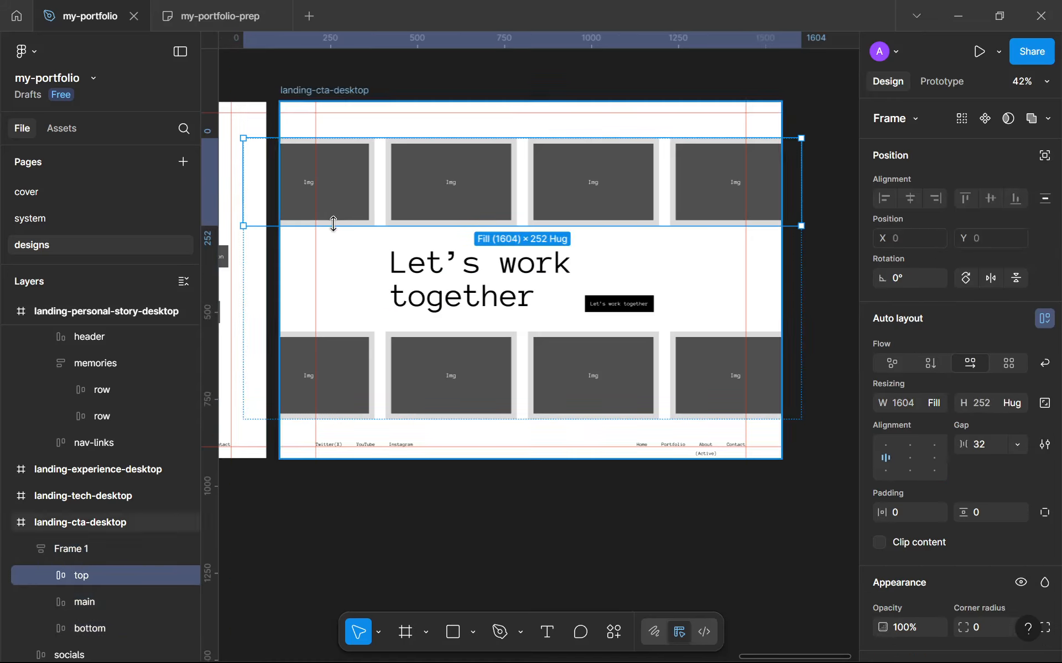
{"action": "left_click_drag", "start_coordinate": [244, 202], "coordinate": [319, 191]}
{"action": "scroll", "coordinate": [352, 210], "scroll_direction": "down", "scroll_amount": 3}
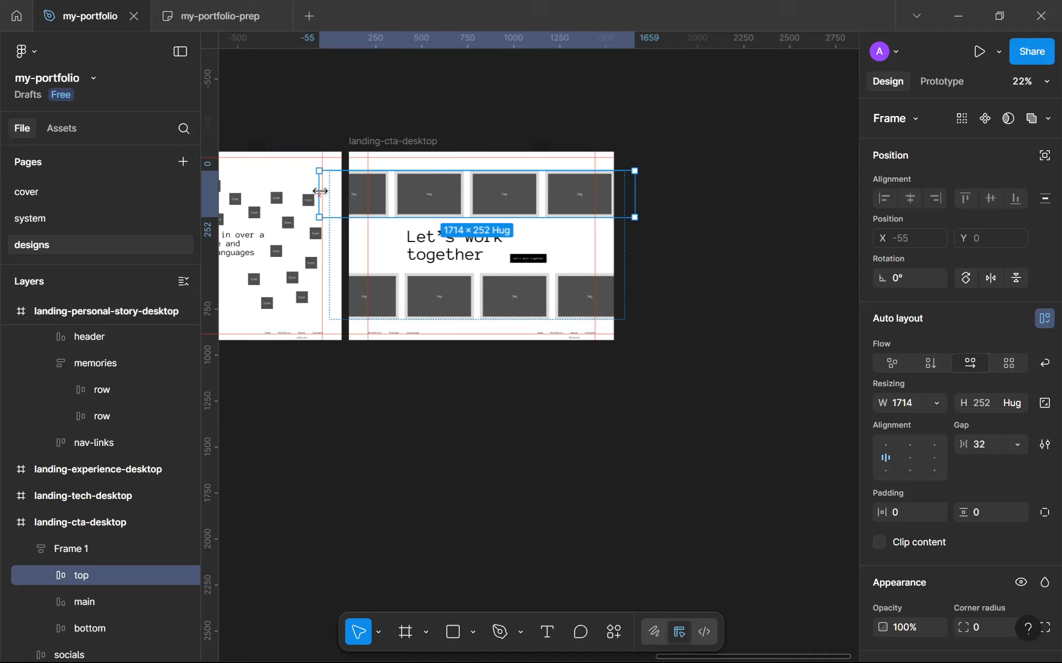
{"action": "left_click", "coordinate": [512, 295]}
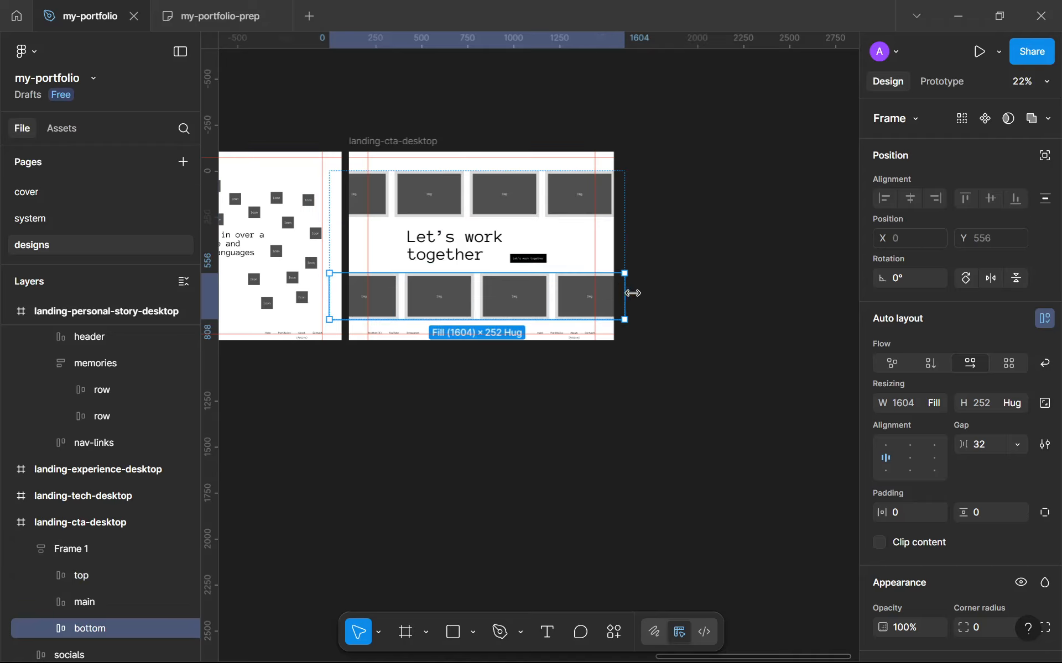
{"action": "left_click_drag", "start_coordinate": [627, 293], "coordinate": [645, 292]}
{"action": "key", "text": "ctrl+z"}
{"action": "key", "text": "ctrl+z"}
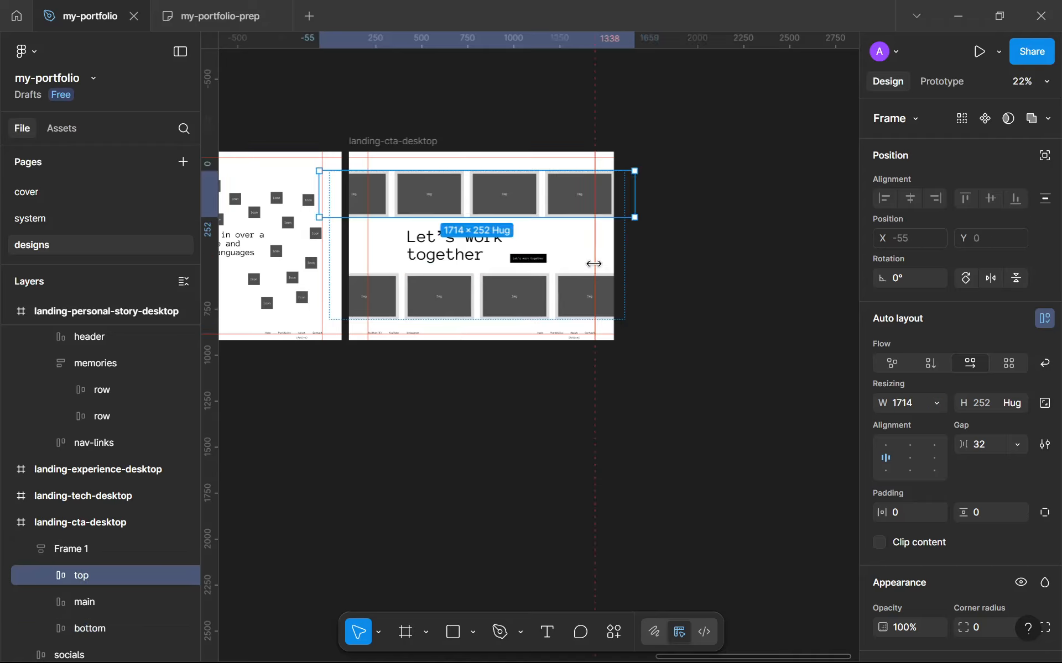
{"action": "key", "text": "ctrl+z"}
{"action": "key", "text": "ctrl+z"}
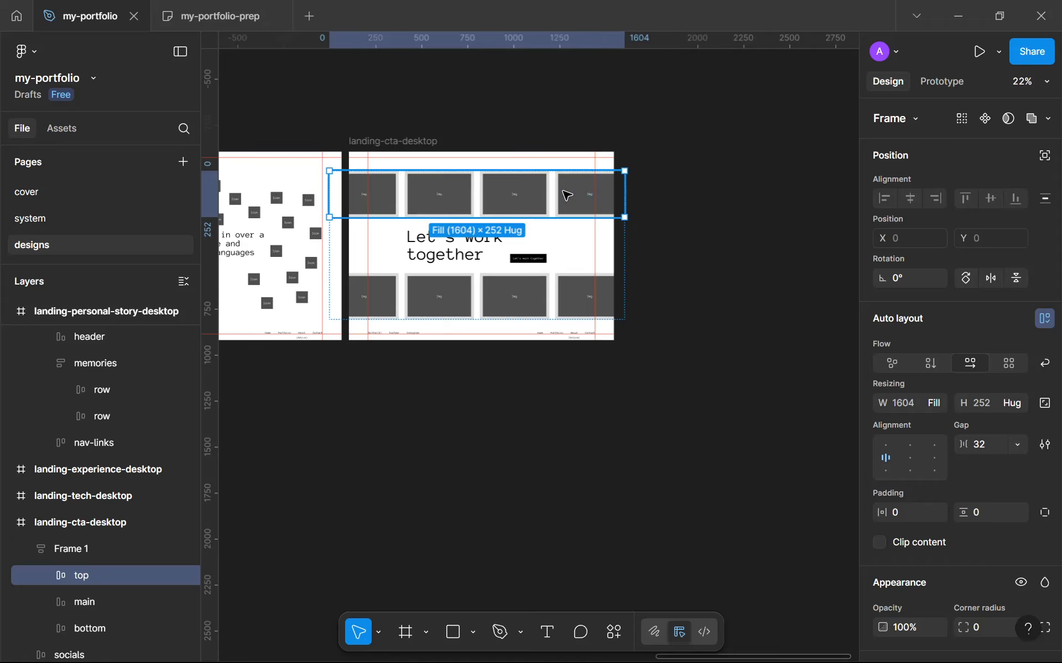
Duplicate a screen card to add a fifth card to the top row
{"action": "left_click", "coordinate": [566, 194]}
{"action": "scroll", "coordinate": [517, 197], "scroll_direction": "up", "scroll_amount": 5}
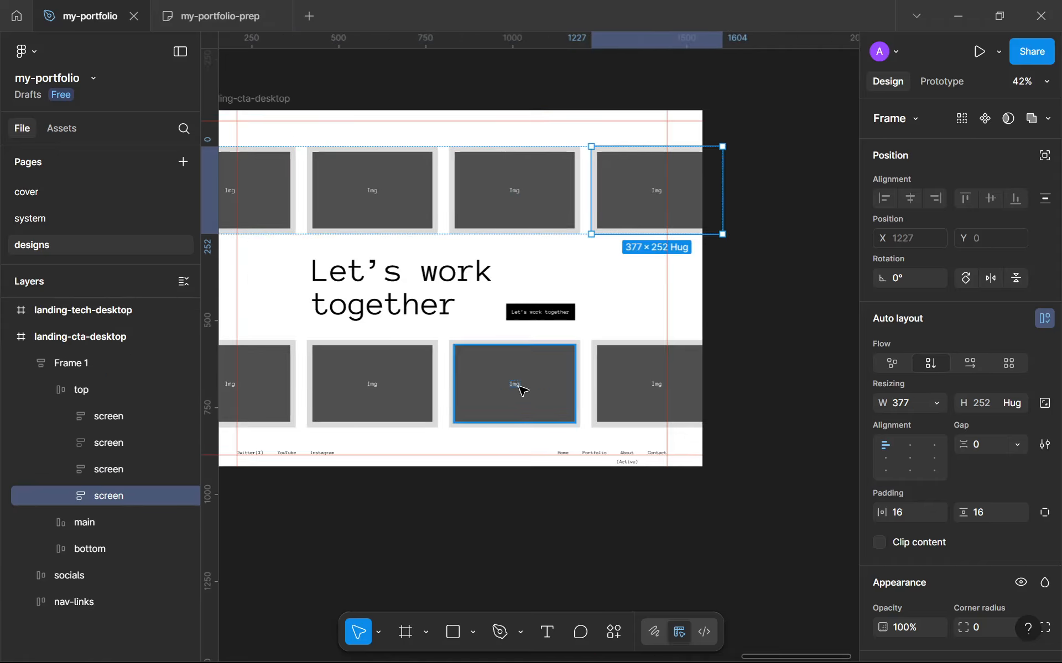
{"action": "scroll", "coordinate": [518, 387], "scroll_direction": "up", "scroll_amount": 2}
{"action": "scroll", "coordinate": [517, 387], "scroll_direction": "down", "scroll_amount": 4}
{"action": "scroll", "coordinate": [462, 291], "scroll_direction": "up", "scroll_amount": 1}
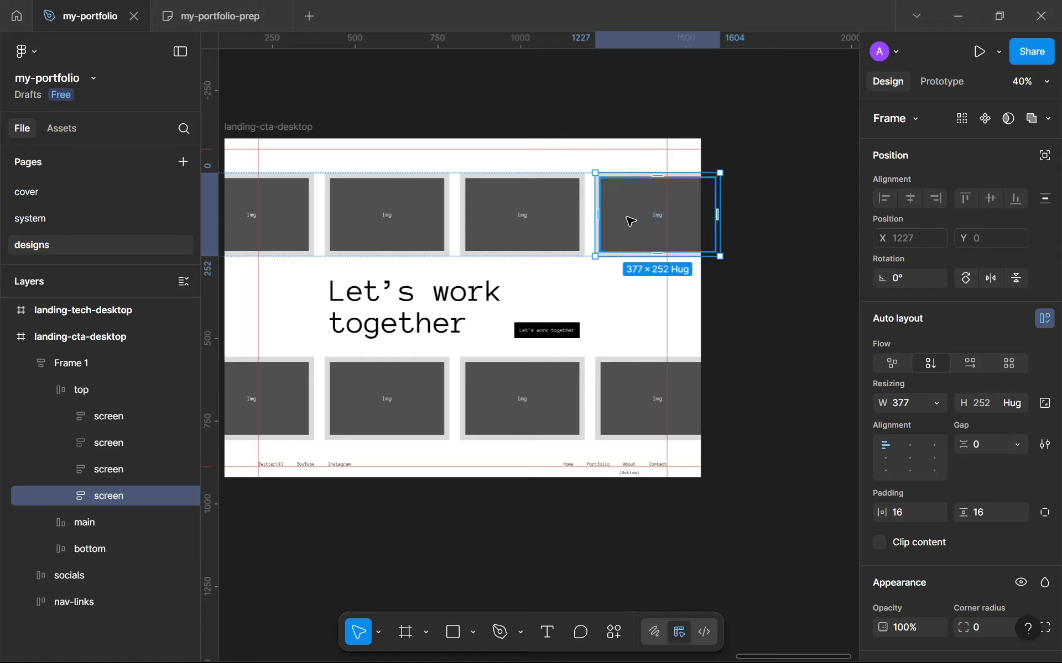
{"action": "key", "text": "ctrl+d"}
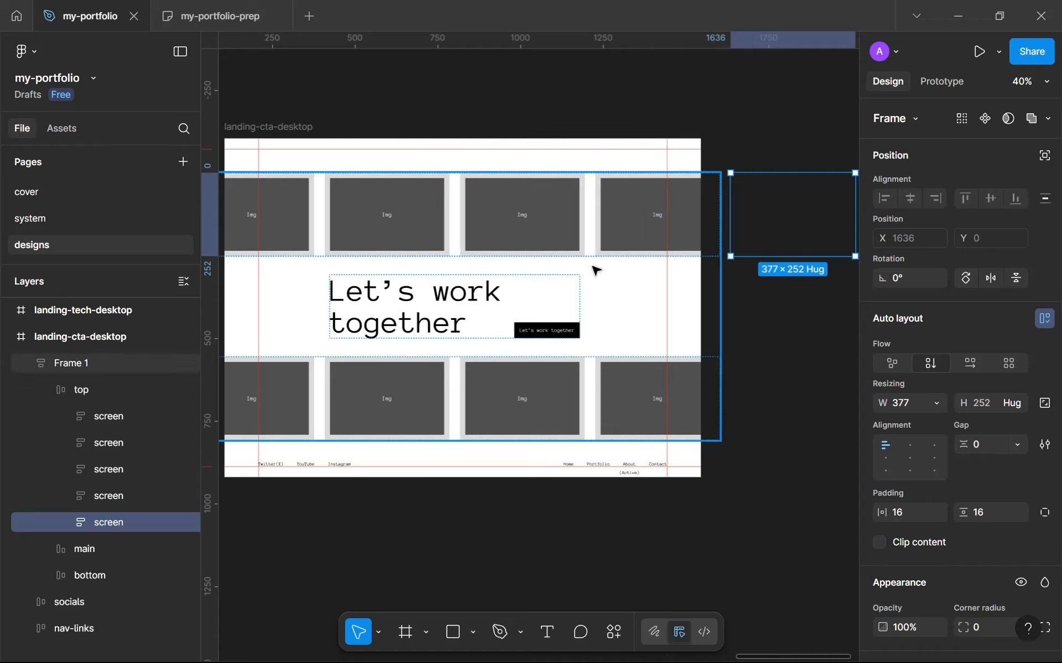
{"action": "left_click", "coordinate": [596, 243]}
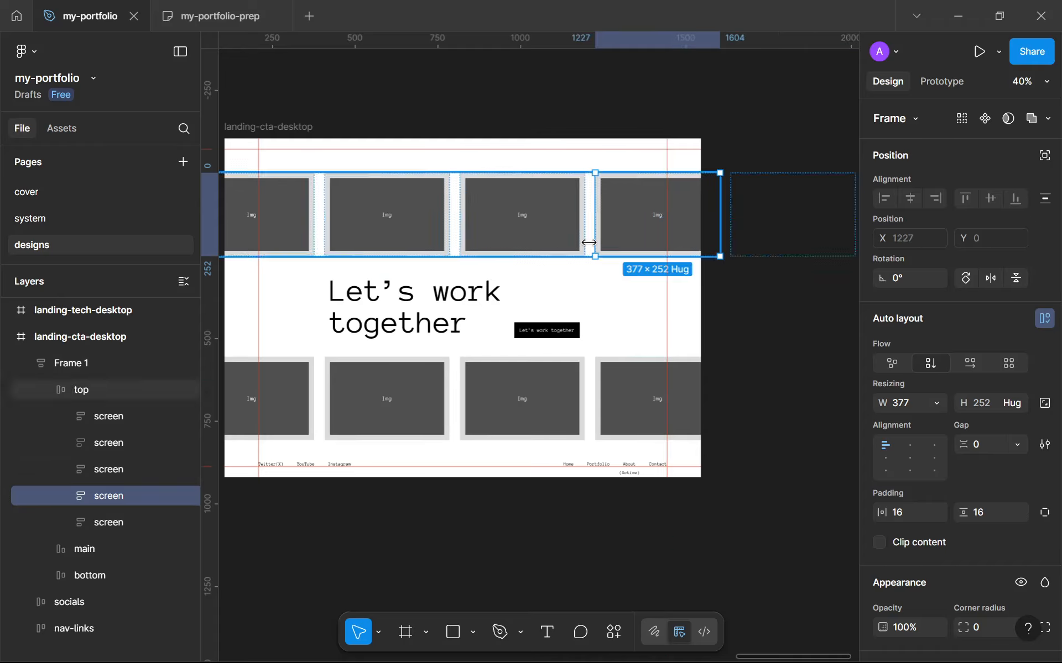
{"action": "left_click", "coordinate": [116, 390]}
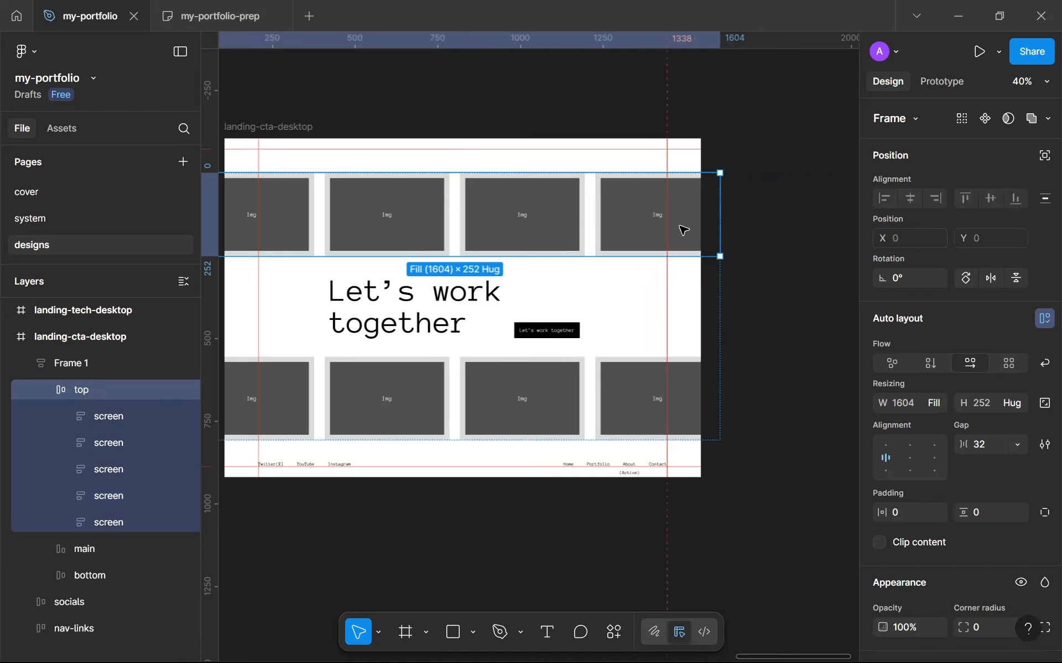
{"action": "left_click_drag", "start_coordinate": [720, 221], "coordinate": [686, 221]}
{"action": "left_click", "coordinate": [748, 268]}
Zoom in to inspect the spacing between the card rows and the heading
{"action": "scroll", "coordinate": [749, 268], "scroll_direction": "down", "scroll_amount": 3}
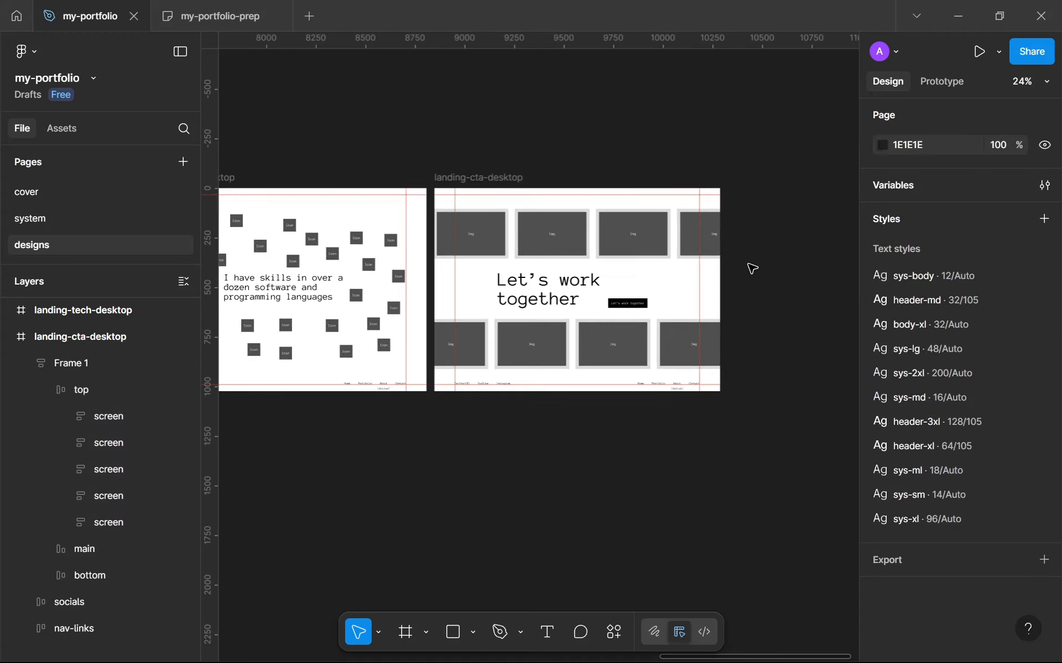
{"action": "scroll", "coordinate": [654, 344], "scroll_direction": "up", "scroll_amount": 3}
{"action": "scroll", "coordinate": [528, 166], "scroll_direction": "up", "scroll_amount": 5}
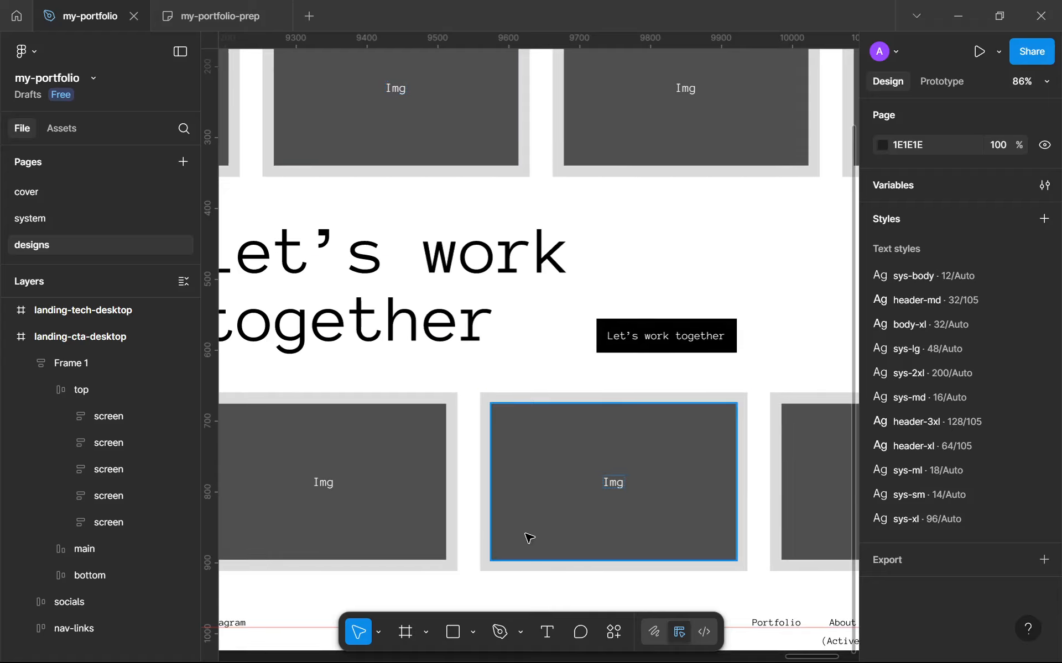
{"action": "scroll", "coordinate": [542, 145], "scroll_direction": "up", "scroll_amount": 8}
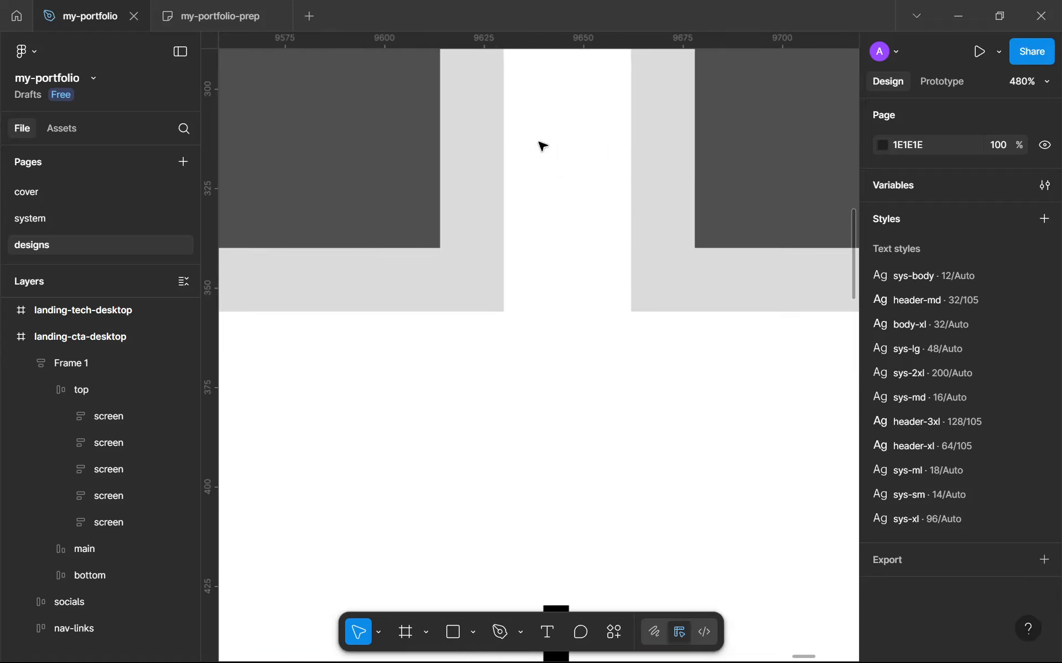
{"action": "key", "text": "shift+r"}
{"action": "scroll", "coordinate": [542, 146], "scroll_direction": "down", "scroll_amount": 6}
{"action": "key", "text": "shift+r"}
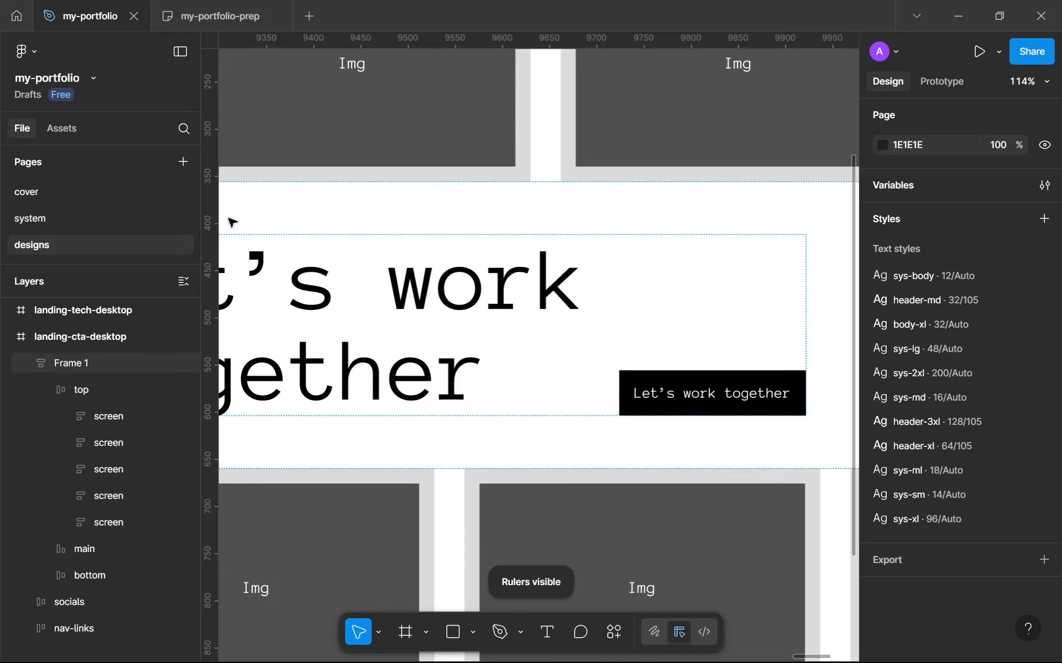
{"action": "left_click_drag", "start_coordinate": [463, 174], "coordinate": [530, 161]}
{"action": "scroll", "coordinate": [512, 304], "scroll_direction": "down", "scroll_amount": 4}
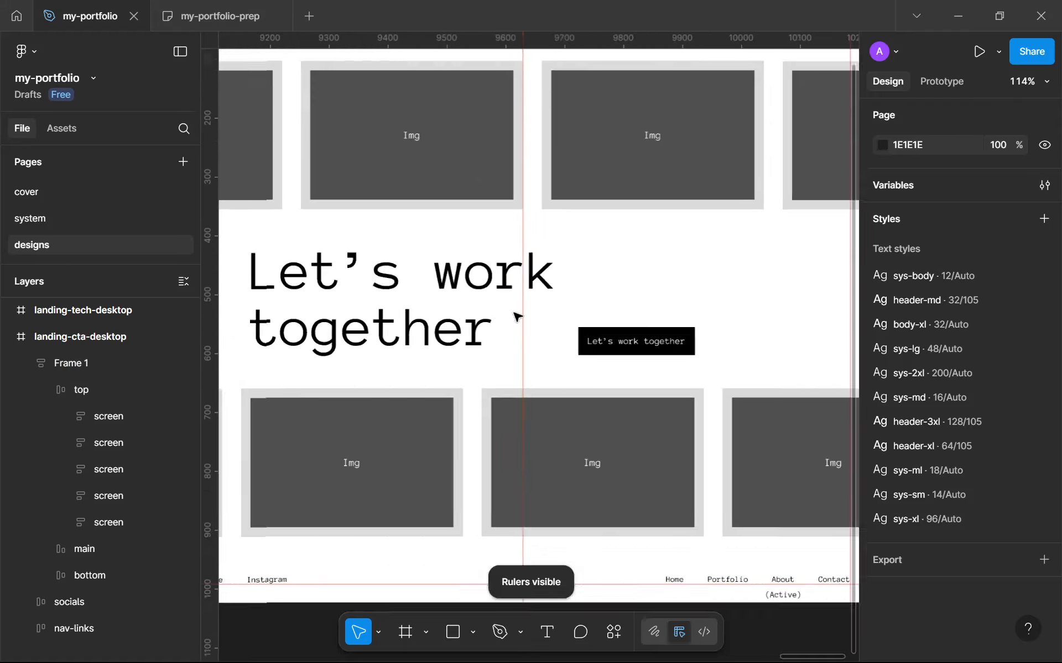
{"action": "scroll", "coordinate": [531, 424], "scroll_direction": "up", "scroll_amount": 4}
{"action": "scroll", "coordinate": [450, 296], "scroll_direction": "down", "scroll_amount": 8}
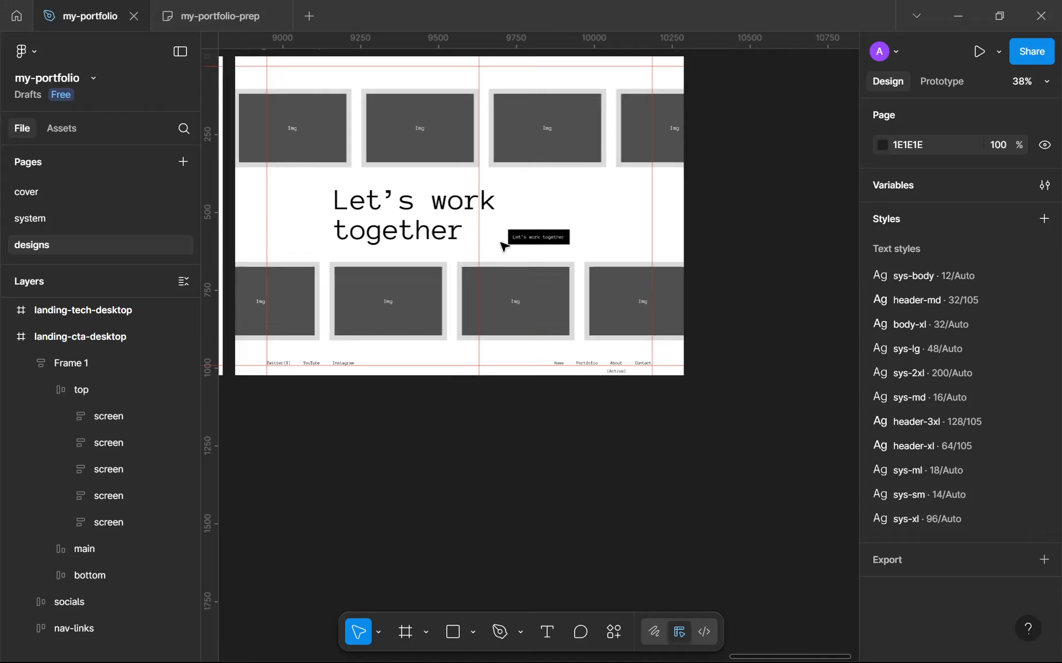
{"action": "left_click_drag", "start_coordinate": [481, 250], "coordinate": [203, 277]}
{"action": "left_click", "coordinate": [305, 283]}
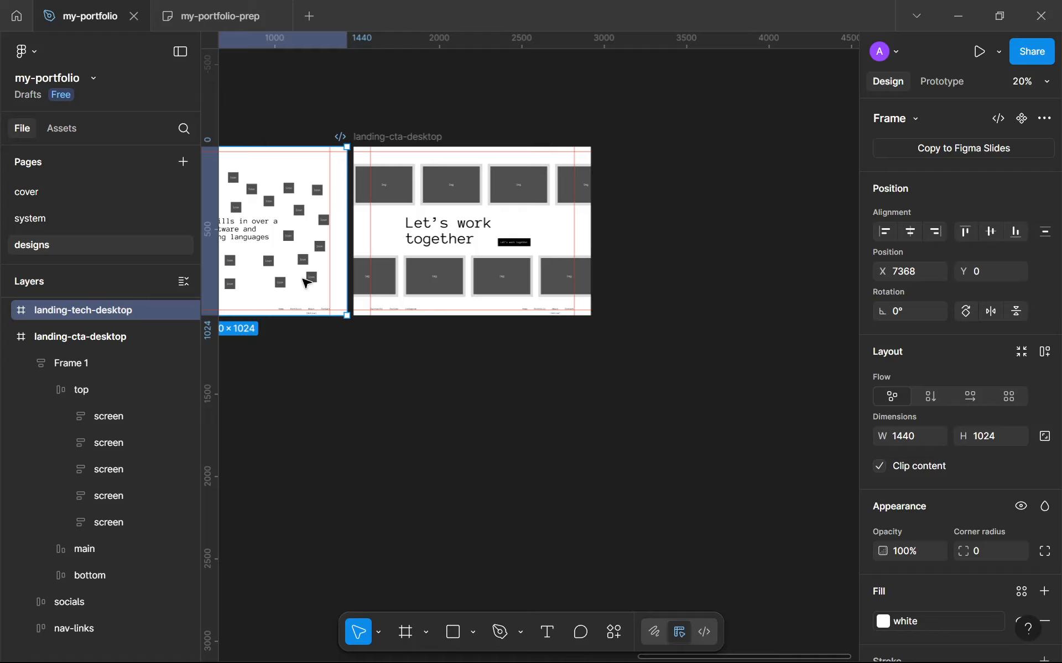
{"action": "scroll", "coordinate": [481, 287], "scroll_direction": "up", "scroll_amount": 2}
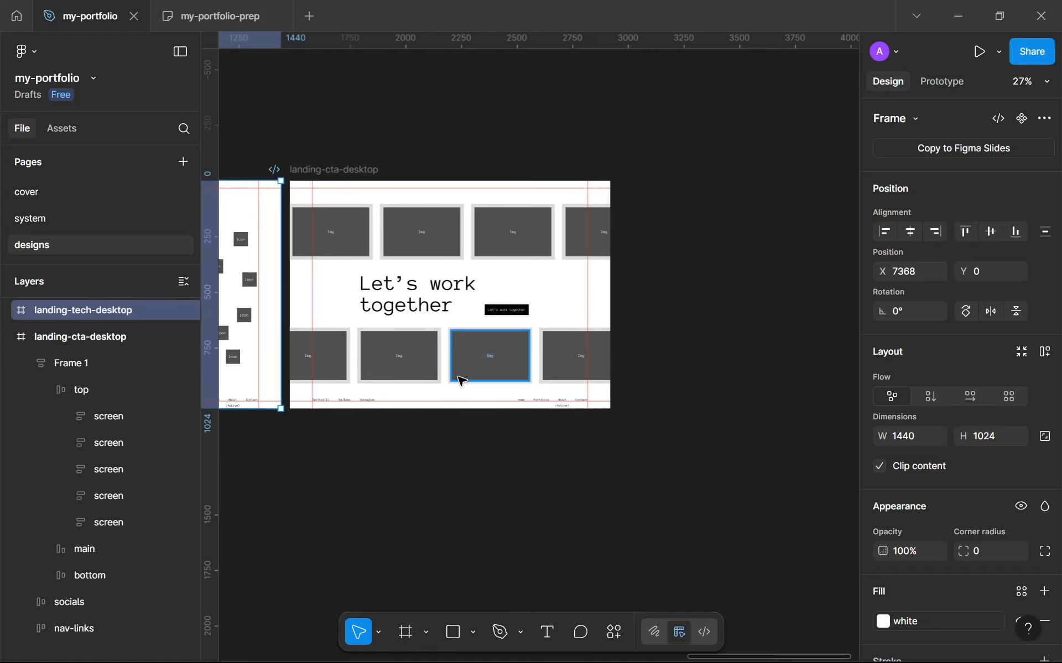
{"action": "left_click", "coordinate": [49, 390]}
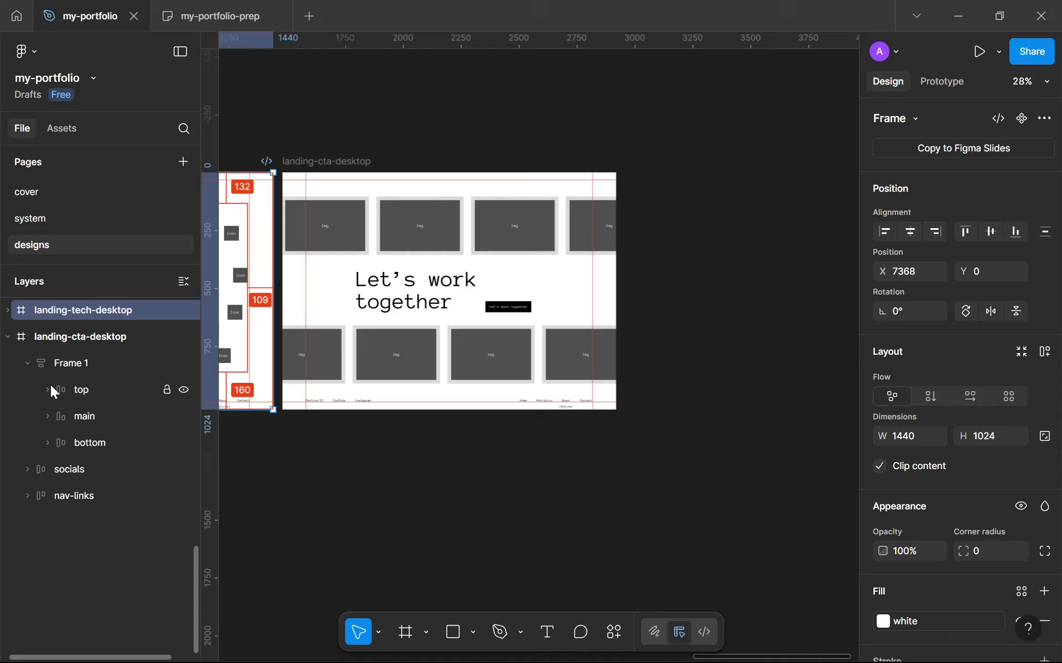
Rename the auto layout frame holding the top, main and bottom rows to cta
{"action": "left_click", "coordinate": [63, 372]}
{"action": "double_click", "coordinate": [101, 370]}
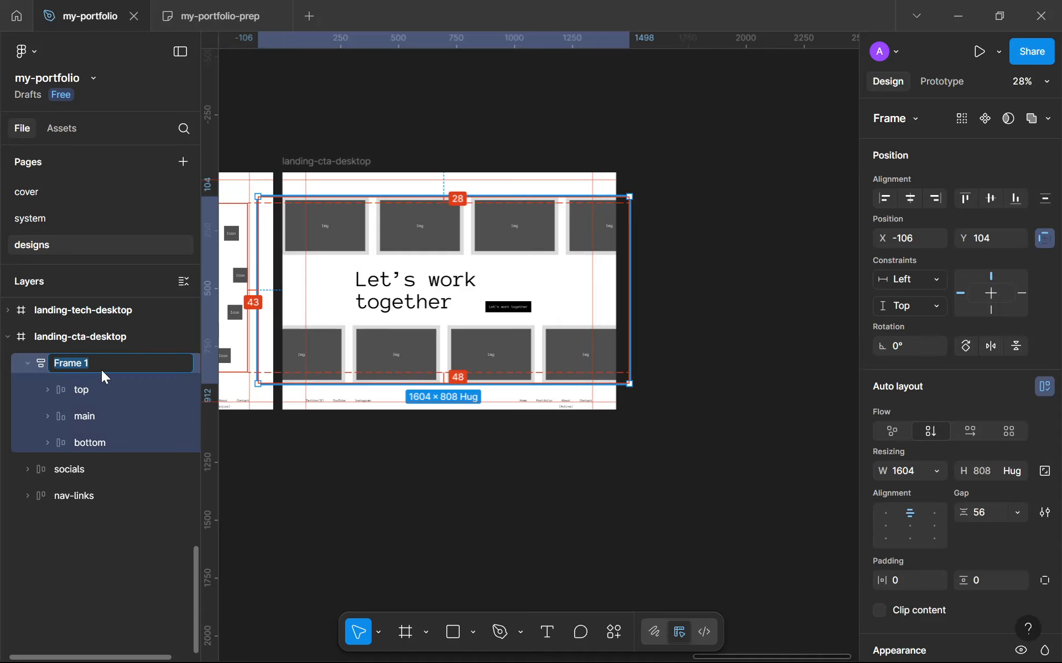
{"action": "left_click", "coordinate": [108, 387]}
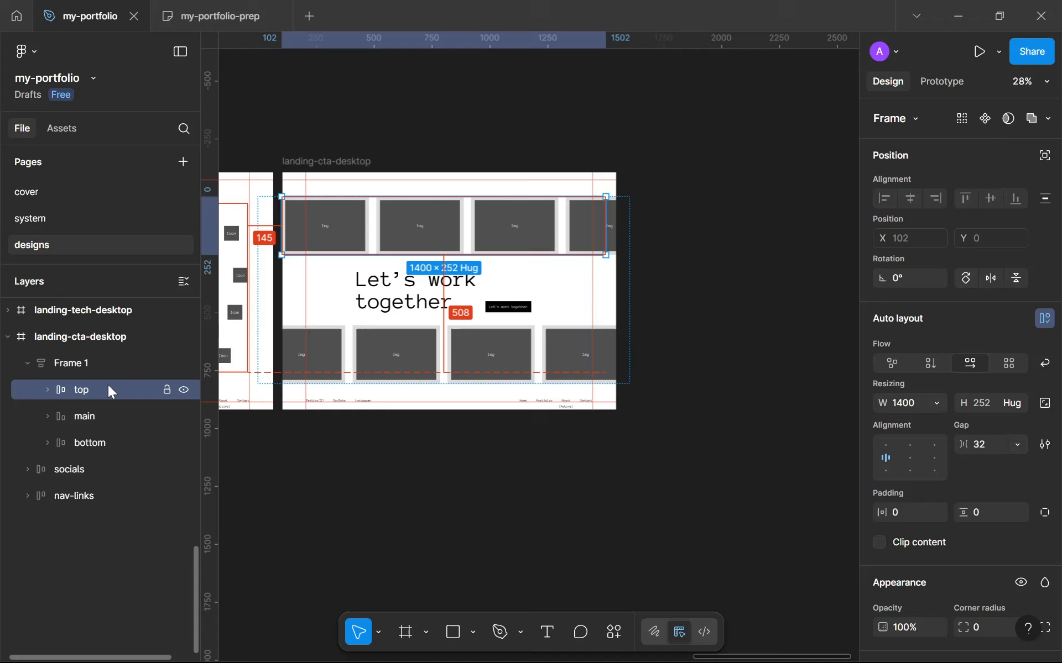
{"action": "double_click", "coordinate": [113, 373]}
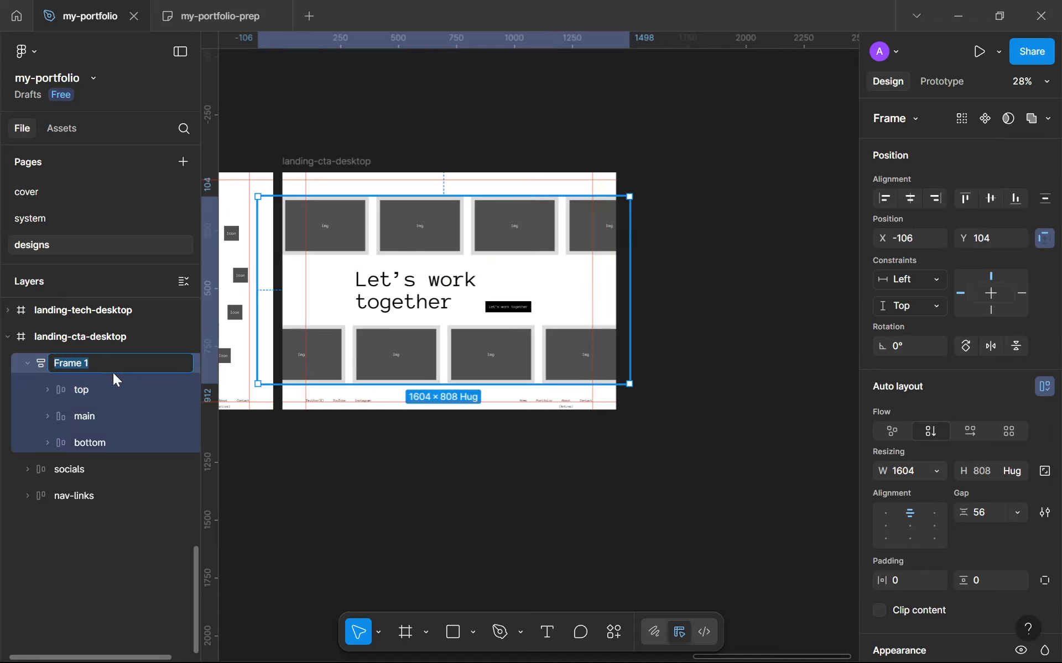
{"action": "type", "text": "cta"}
{"action": "key", "text": "Return"}
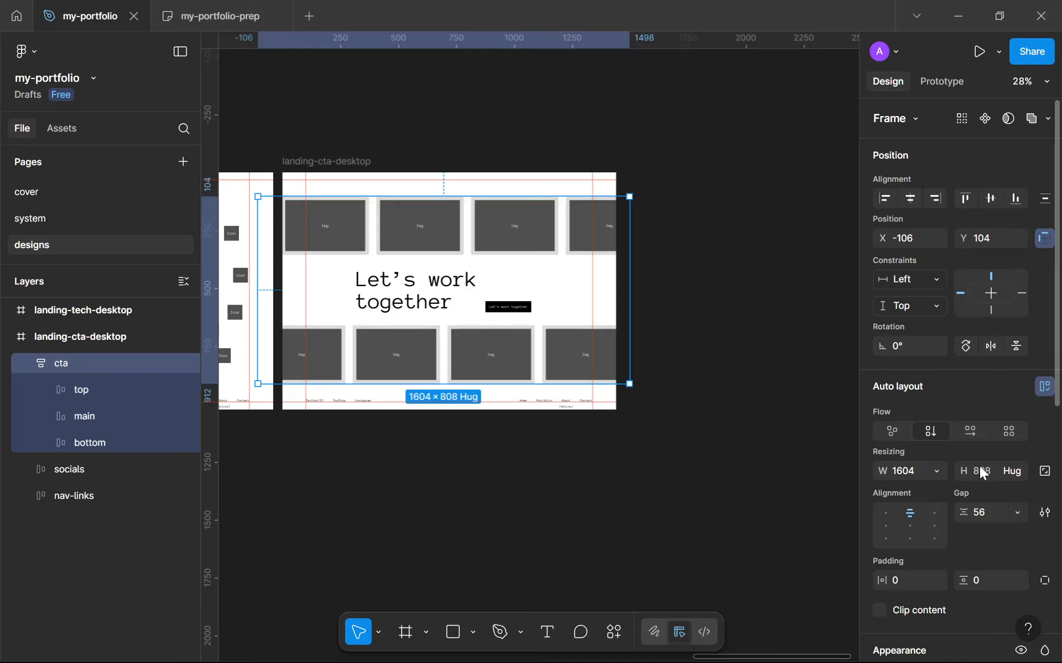
Centre the cta frame's contents and narrow the cta frame to about 1236 px wide, starting at x 102
{"action": "left_click", "coordinate": [911, 525]}
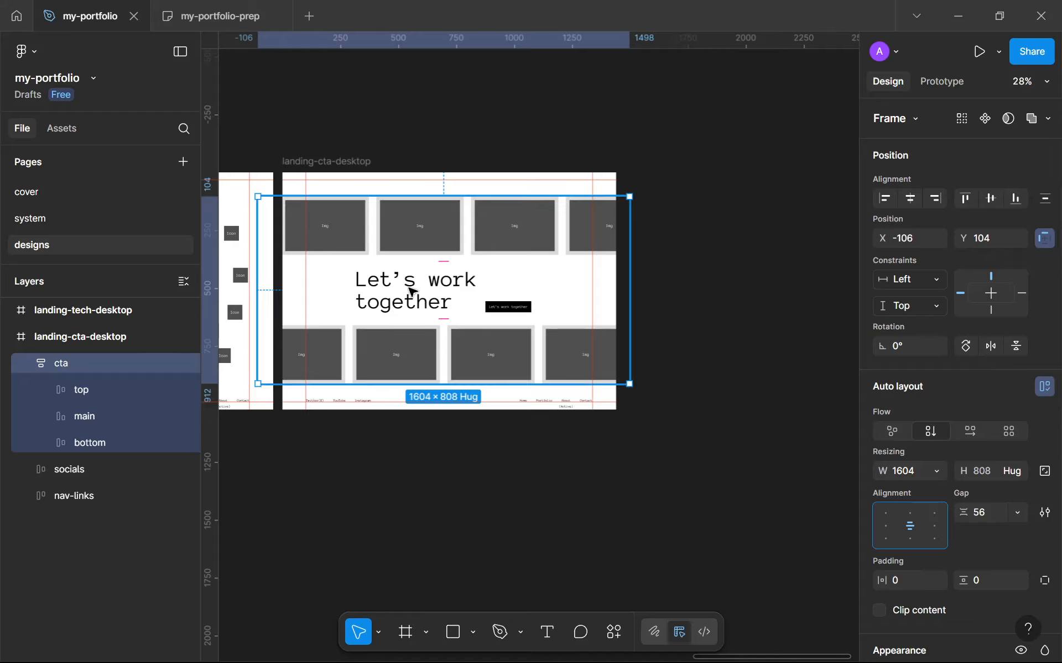
{"action": "left_click", "coordinate": [426, 235]}
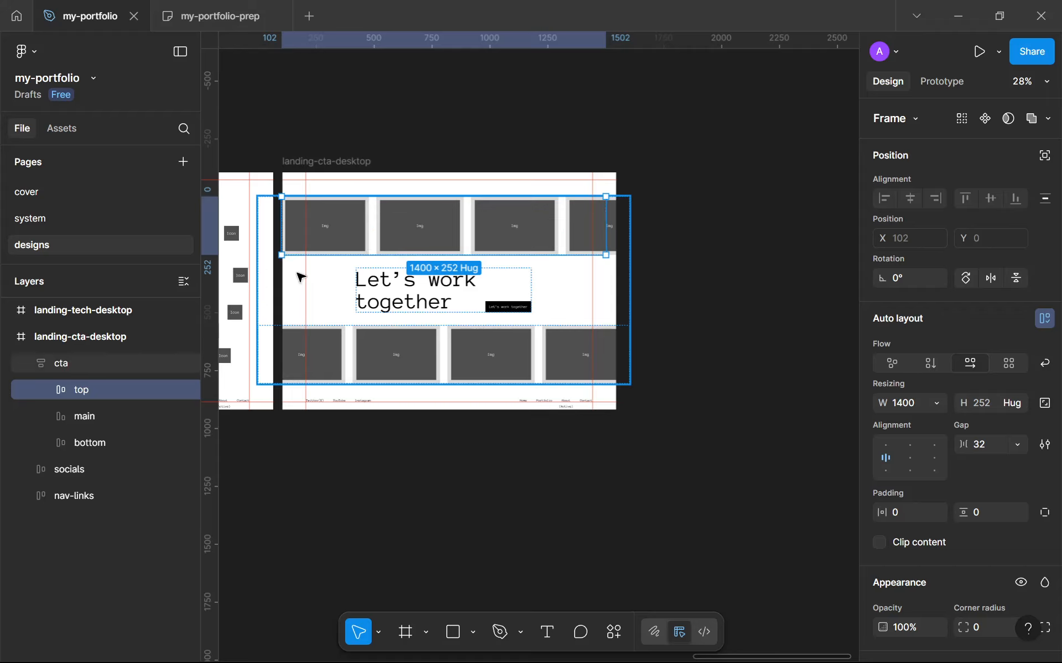
{"action": "left_click", "coordinate": [585, 291]}
{"action": "left_click_drag", "start_coordinate": [630, 278], "coordinate": [592, 281]}
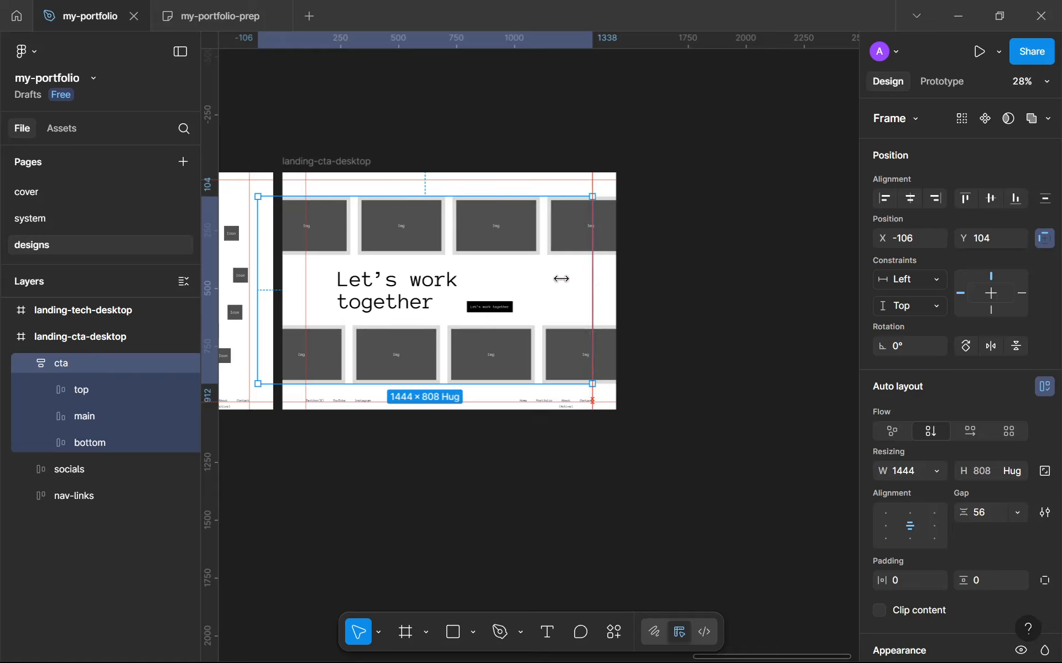
{"action": "left_click_drag", "start_coordinate": [253, 276], "coordinate": [306, 276]}
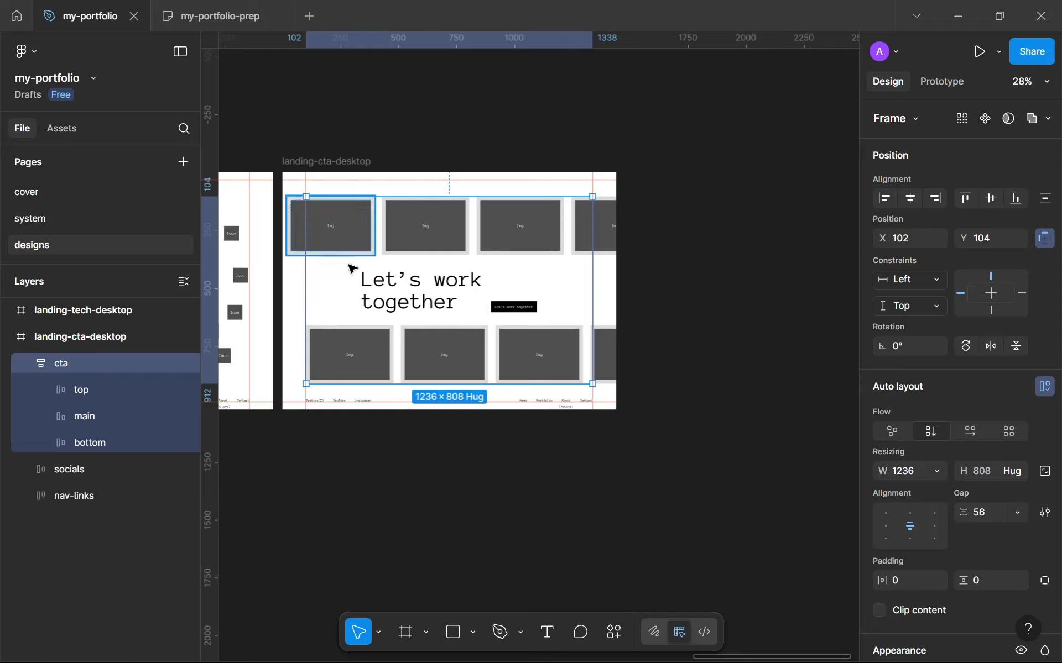
Centre the cta frame horizontally and vertically within landing-cta-desktop, then move it up by 14 px
{"action": "left_click", "coordinate": [464, 457]}
{"action": "scroll", "coordinate": [407, 279], "scroll_direction": "up", "scroll_amount": 3}
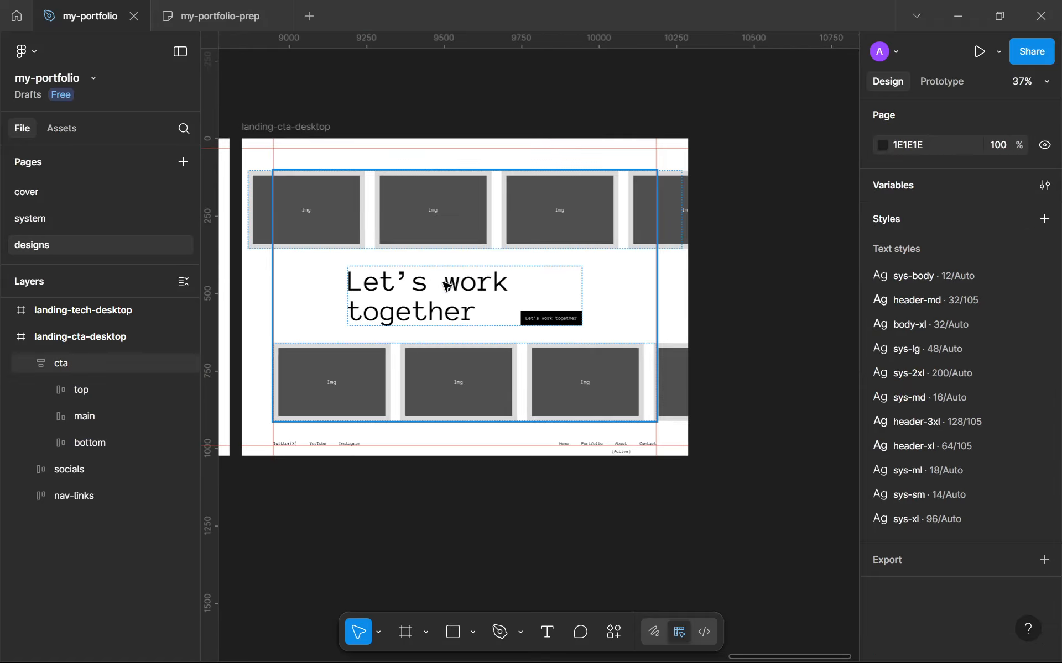
{"action": "left_click", "coordinate": [408, 279]}
{"action": "left_click", "coordinate": [909, 199]}
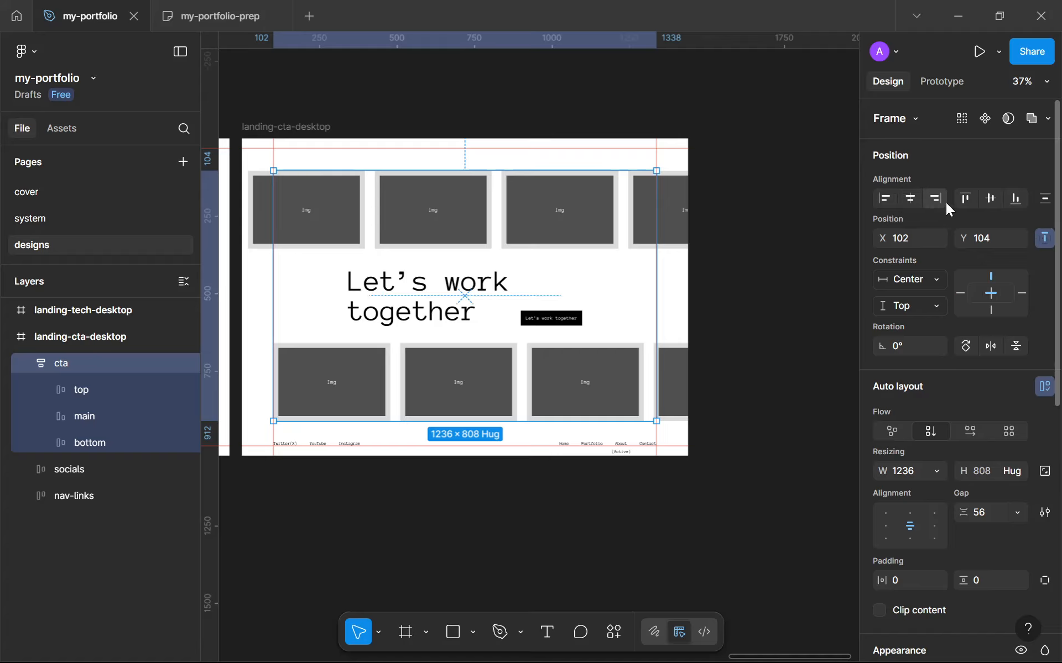
{"action": "left_click", "coordinate": [982, 203]}
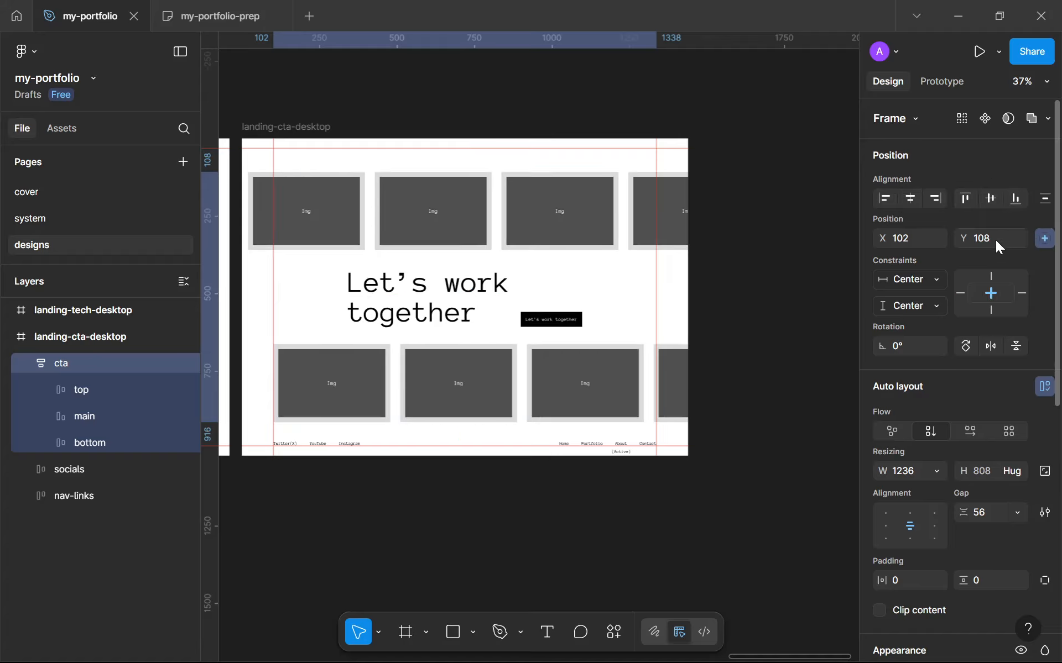
{"action": "left_click", "coordinate": [983, 241]}
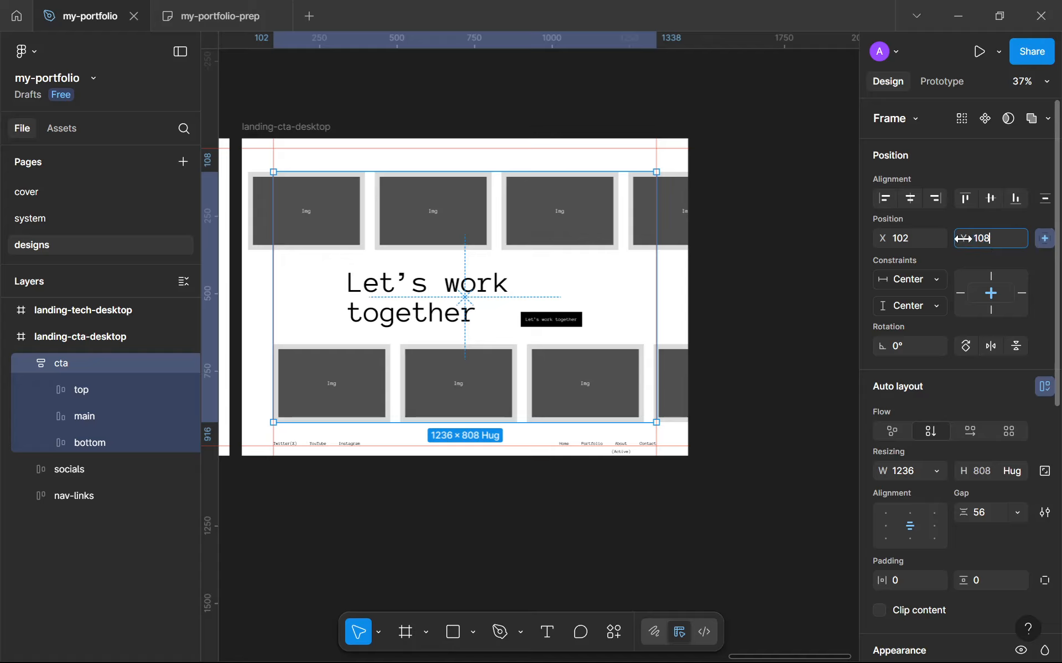
{"action": "type", "text": "-14"}
{"action": "key", "text": "Return"}
Widen the bottom card row to about 1540 px and the top card row to about 1798 px, past the frame edges
{"action": "scroll", "coordinate": [392, 444], "scroll_direction": "up", "scroll_amount": 2}
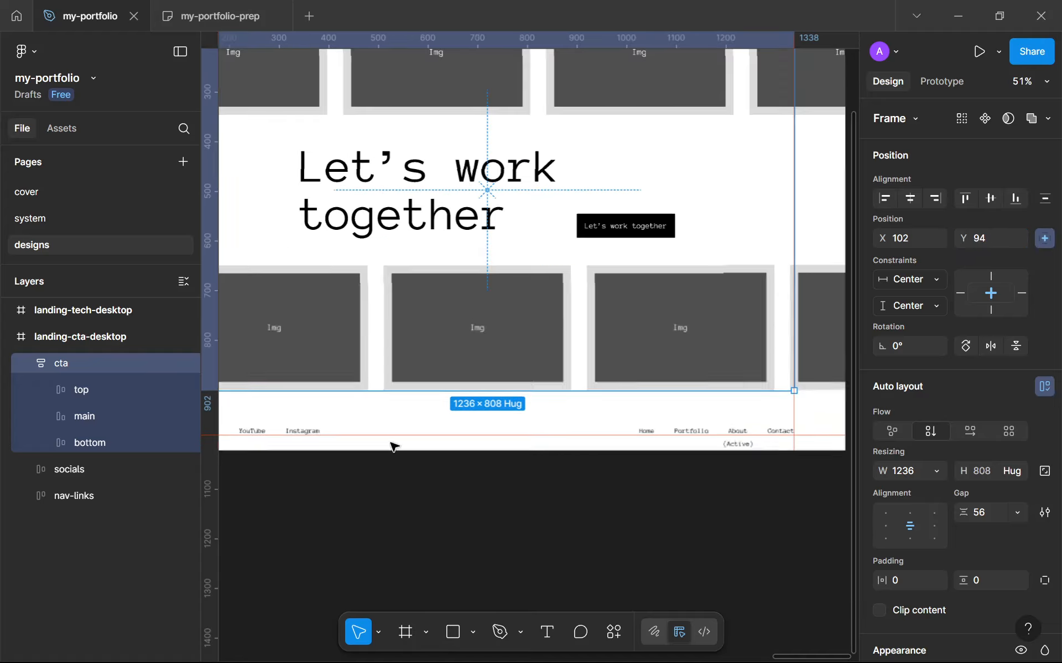
{"action": "scroll", "coordinate": [309, 377], "scroll_direction": "down", "scroll_amount": 3}
{"action": "double_click", "coordinate": [318, 358]}
{"action": "scroll", "coordinate": [317, 358], "scroll_direction": "down", "scroll_amount": 1}
{"action": "left_click_drag", "start_coordinate": [331, 356], "coordinate": [665, 324]}
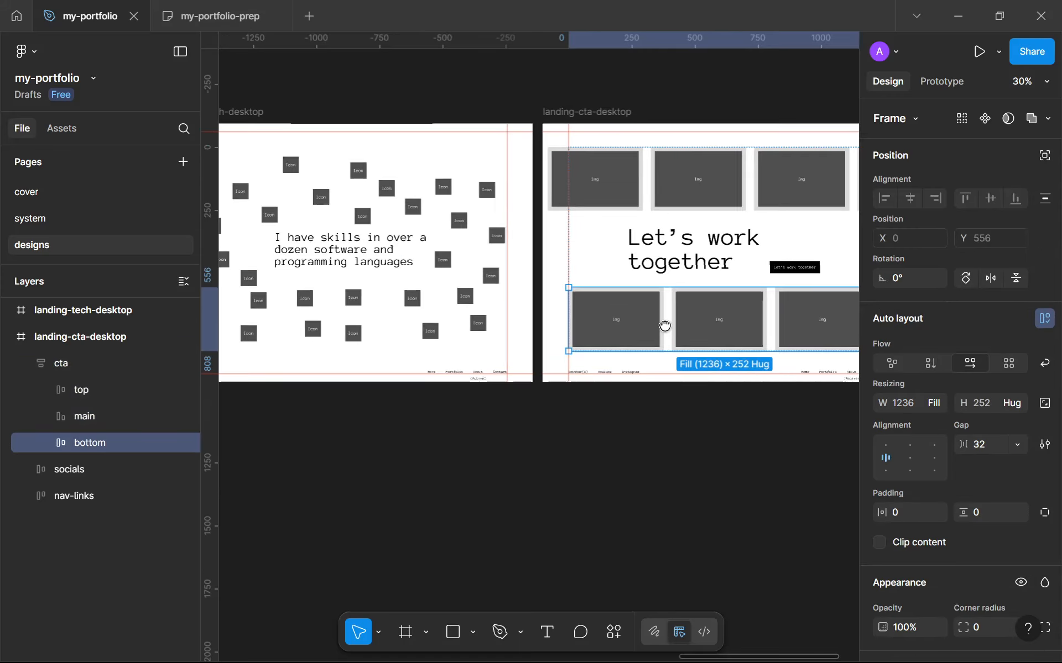
{"action": "left_click_drag", "start_coordinate": [568, 309], "coordinate": [527, 309]}
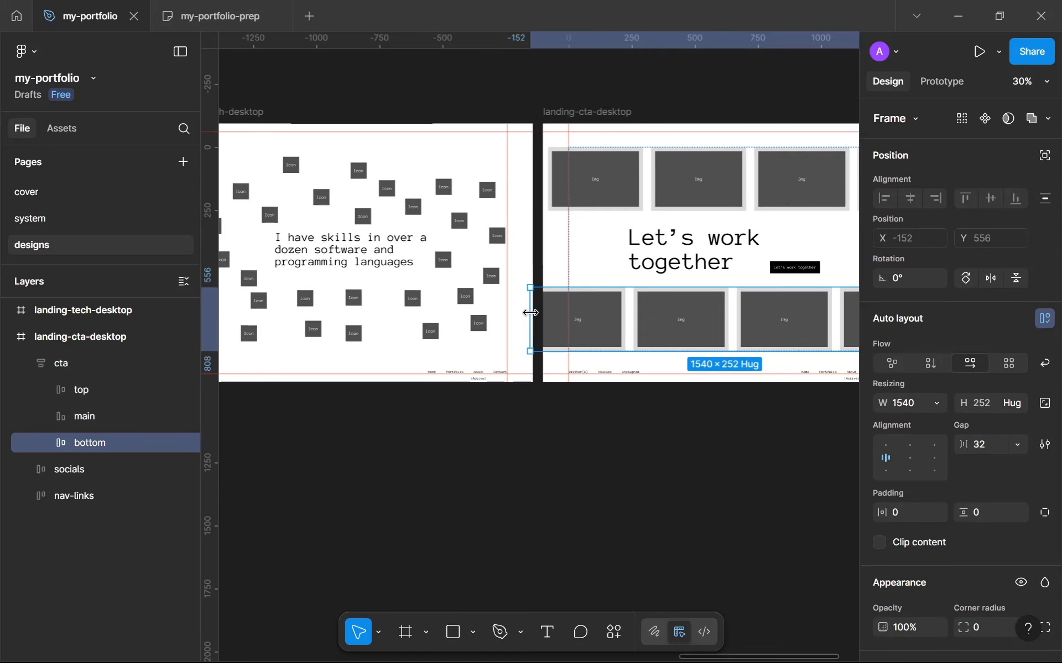
{"action": "scroll", "coordinate": [602, 319], "scroll_direction": "down", "scroll_amount": 3}
{"action": "left_click", "coordinate": [566, 228]}
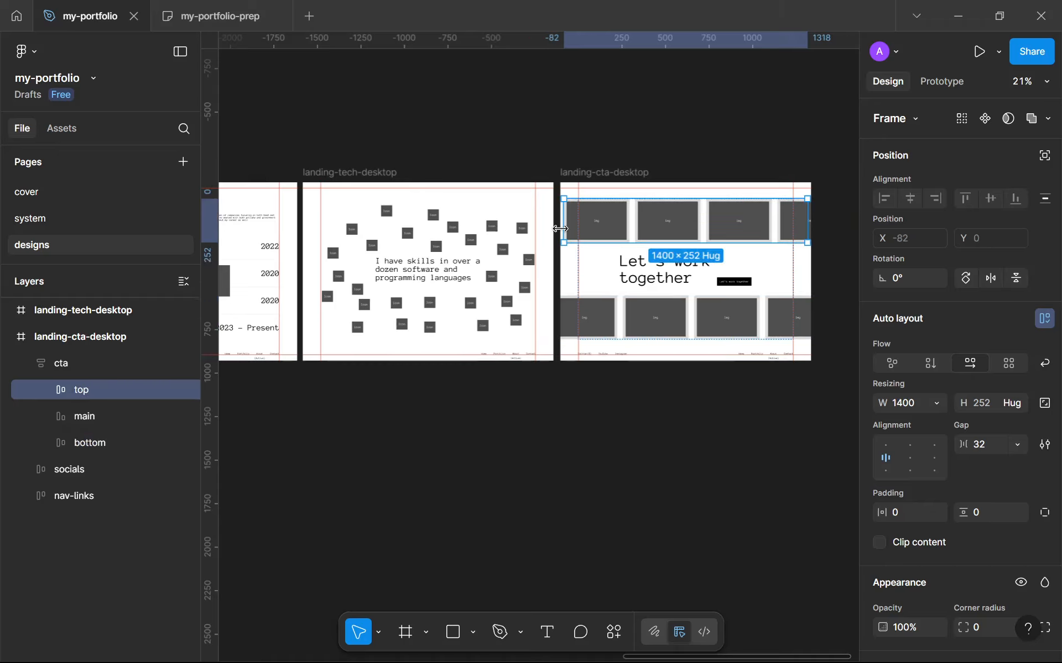
{"action": "left_click_drag", "start_coordinate": [557, 229], "coordinate": [489, 208]}
{"action": "scroll", "coordinate": [596, 275], "scroll_direction": "down", "scroll_amount": 1}
{"action": "scroll", "coordinate": [595, 275], "scroll_direction": "up", "scroll_amount": 3}
{"action": "scroll", "coordinate": [611, 242], "scroll_direction": "down", "scroll_amount": 2}
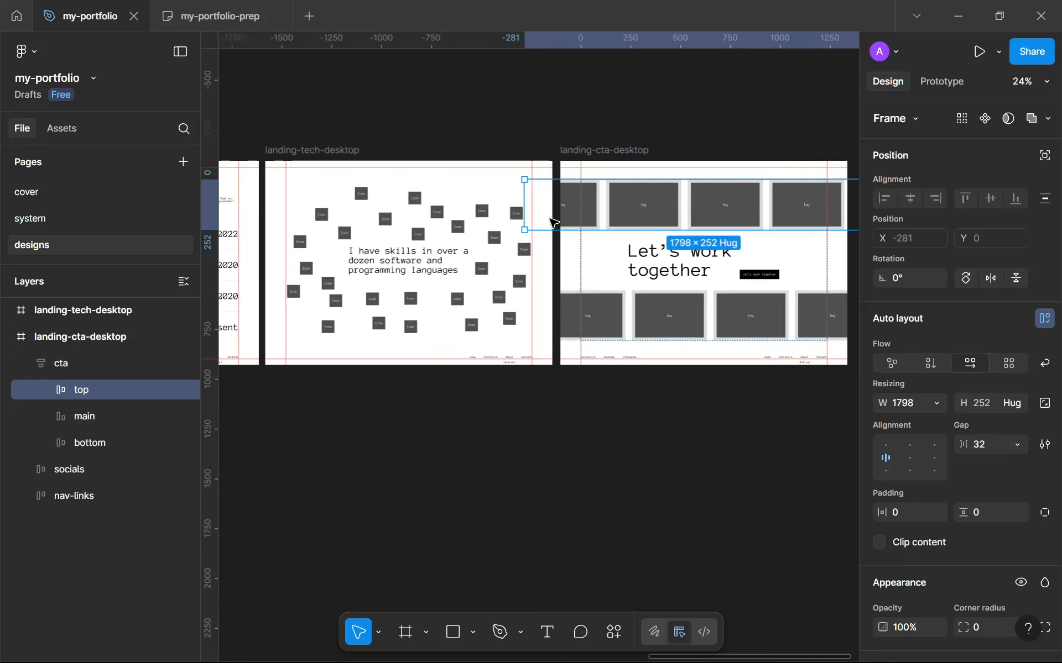
{"action": "left_click", "coordinate": [676, 438]}
Set the vertical gap between the cta frame's rows to 64
{"action": "scroll", "coordinate": [675, 440], "scroll_direction": "down", "scroll_amount": 1}
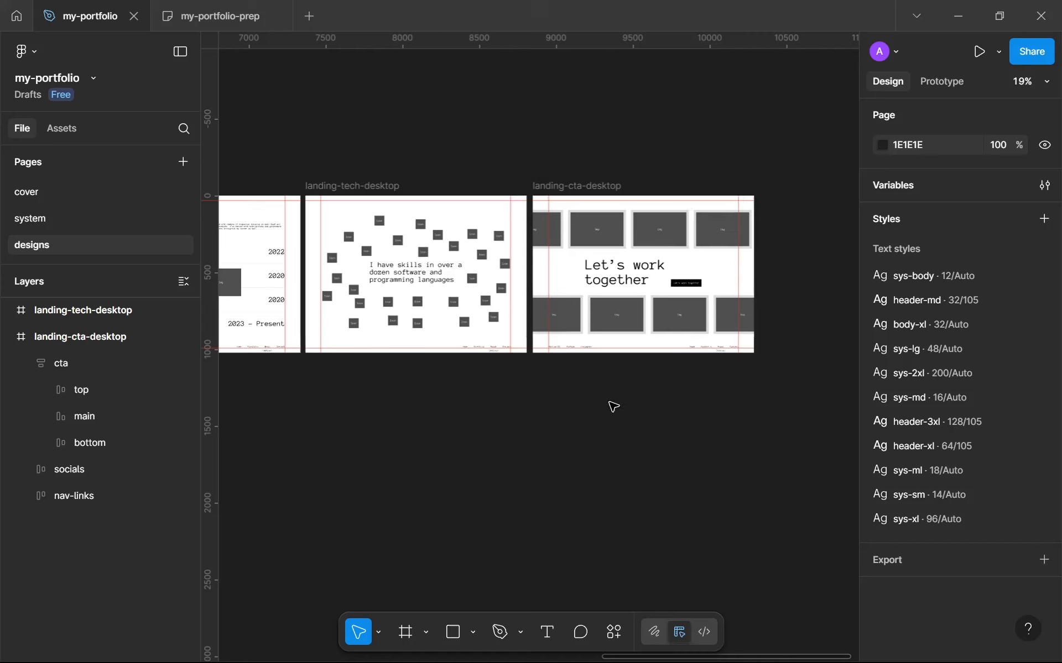
{"action": "scroll", "coordinate": [680, 315], "scroll_direction": "up", "scroll_amount": 3}
{"action": "left_click", "coordinate": [669, 294]}
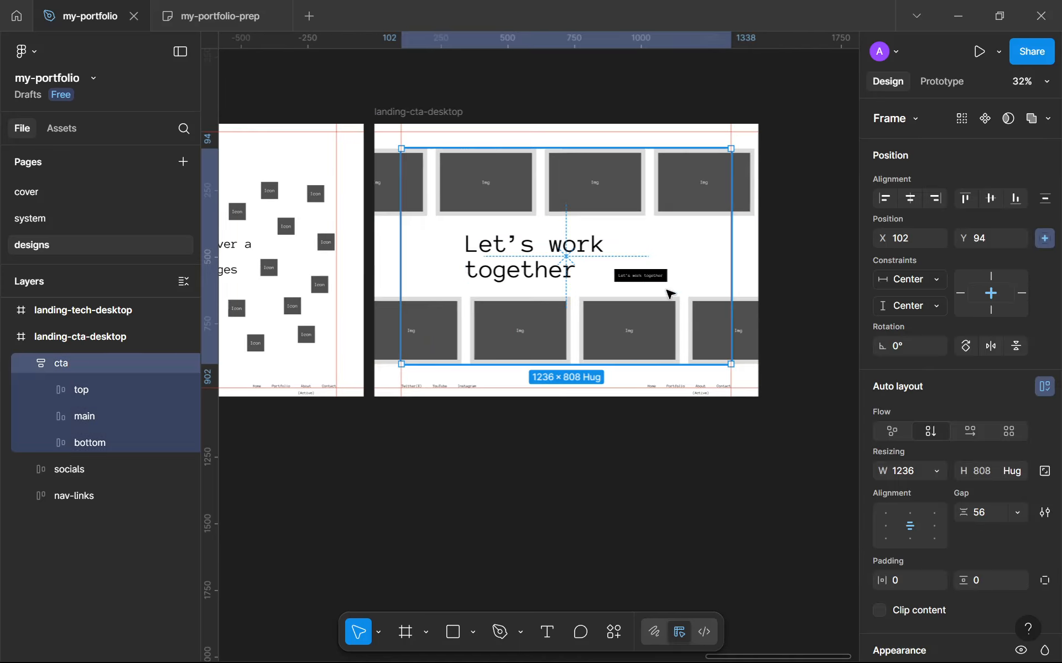
{"action": "left_click", "coordinate": [978, 510]}
{"action": "type", "text": "53"}
{"action": "key", "text": "BackSpace"}
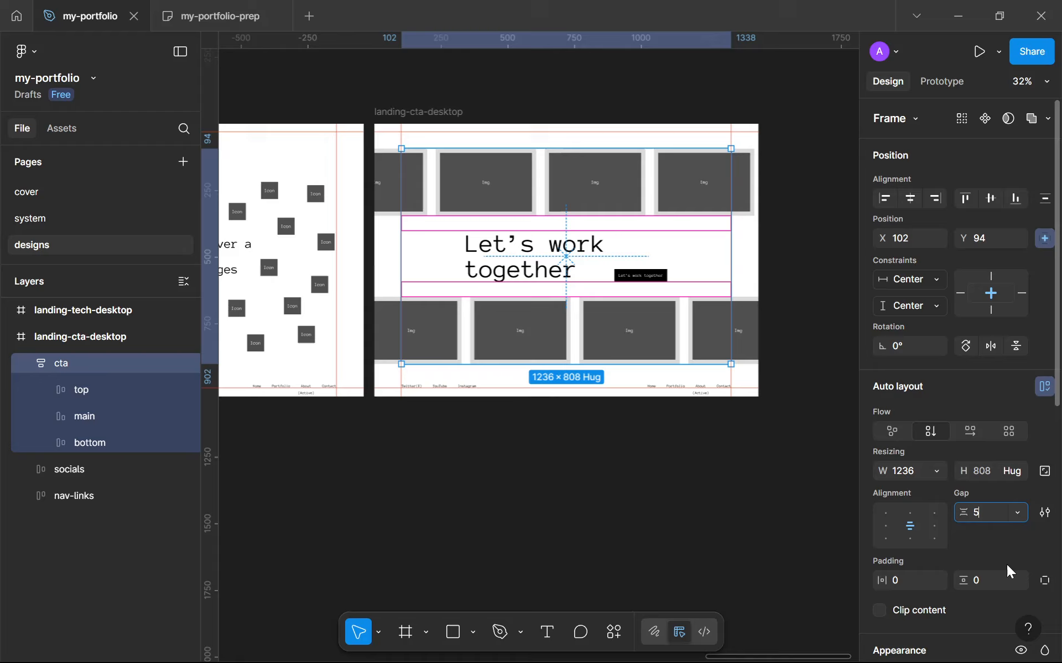
{"action": "key", "text": "BackSpace"}
{"action": "type", "text": "64"}
{"action": "key", "text": "Return"}
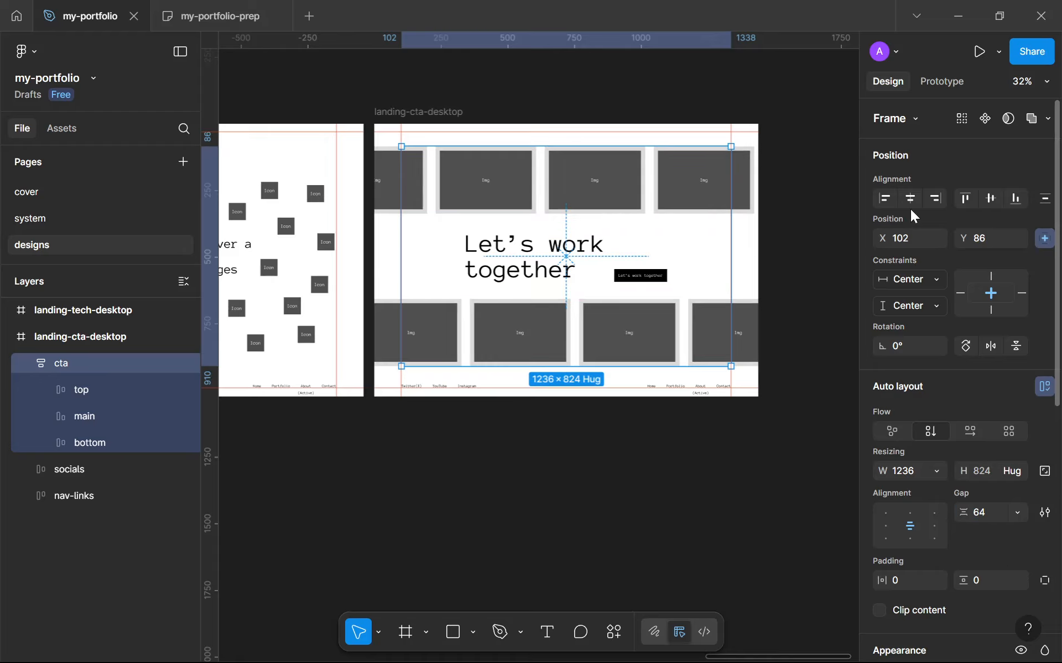
Re-centre the cta frame vertically and move it up by 14 px
{"action": "left_click", "coordinate": [989, 200]}
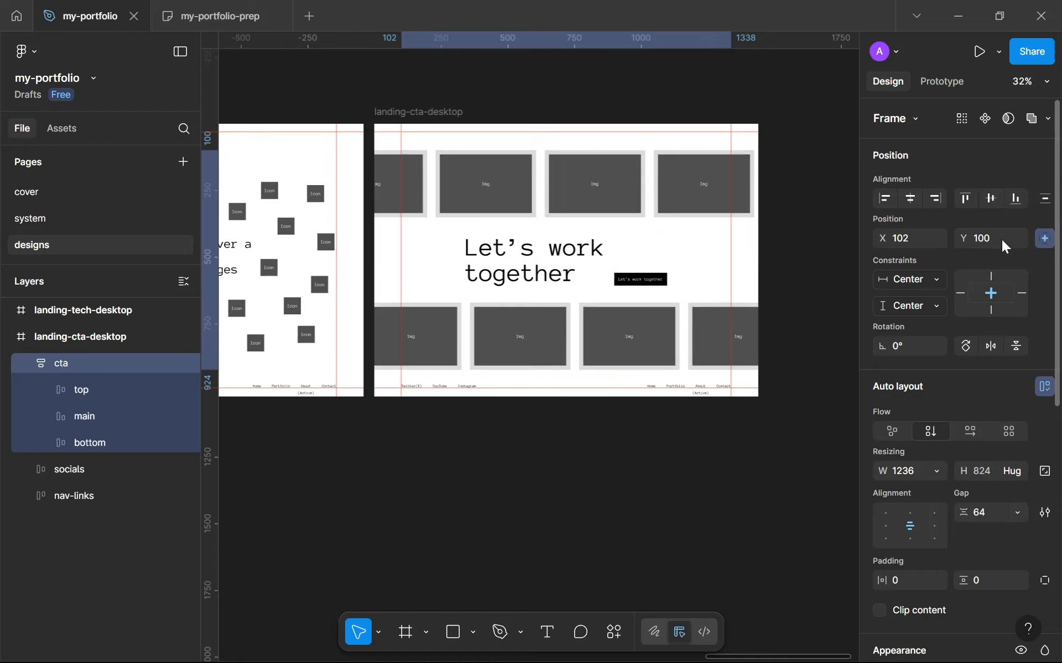
{"action": "type", "text": "-14"}
{"action": "key", "text": "Return"}
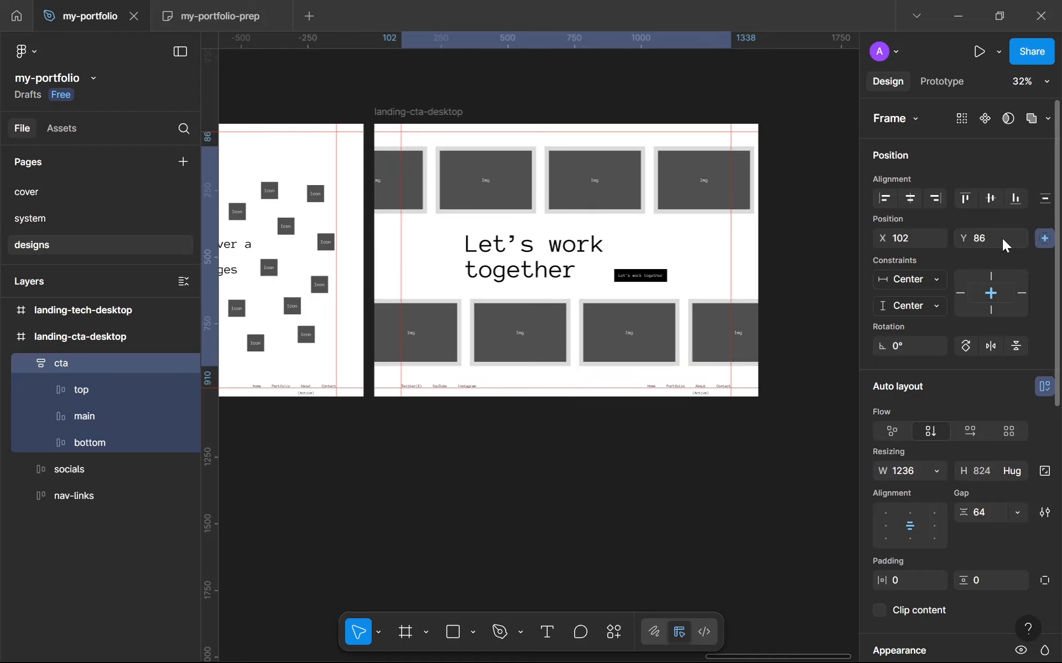
Hide the rulers and zoom around to review the landing-cta-desktop frame and the other designs
{"action": "left_click", "coordinate": [627, 500]}
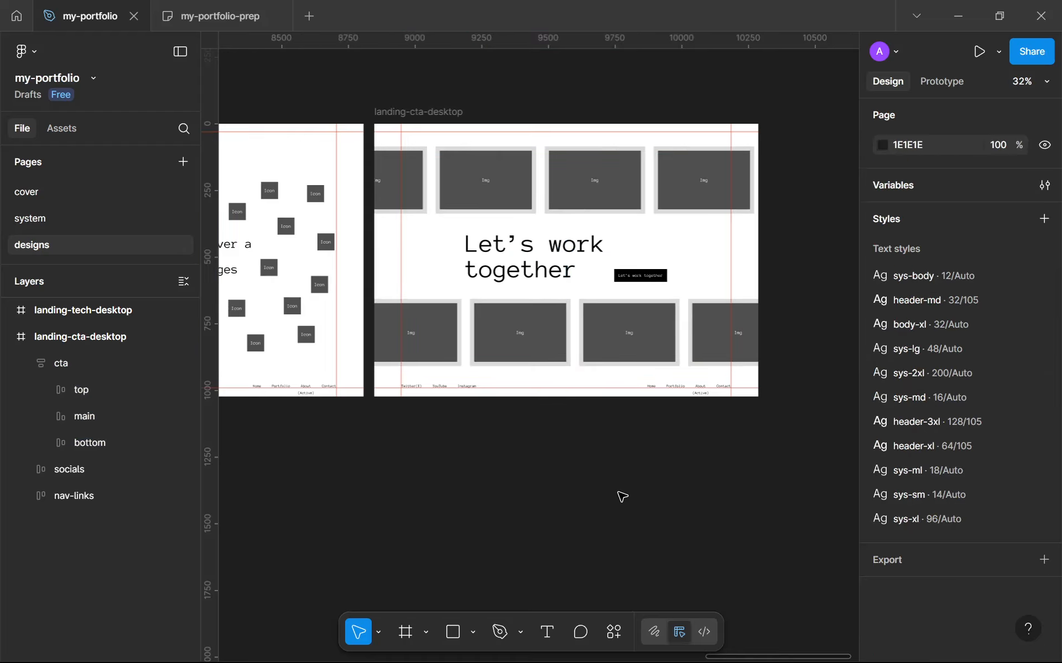
{"action": "key", "text": "shift+r"}
{"action": "scroll", "coordinate": [619, 496], "scroll_direction": "down", "scroll_amount": 2}
{"action": "scroll", "coordinate": [588, 233], "scroll_direction": "up", "scroll_amount": 5}
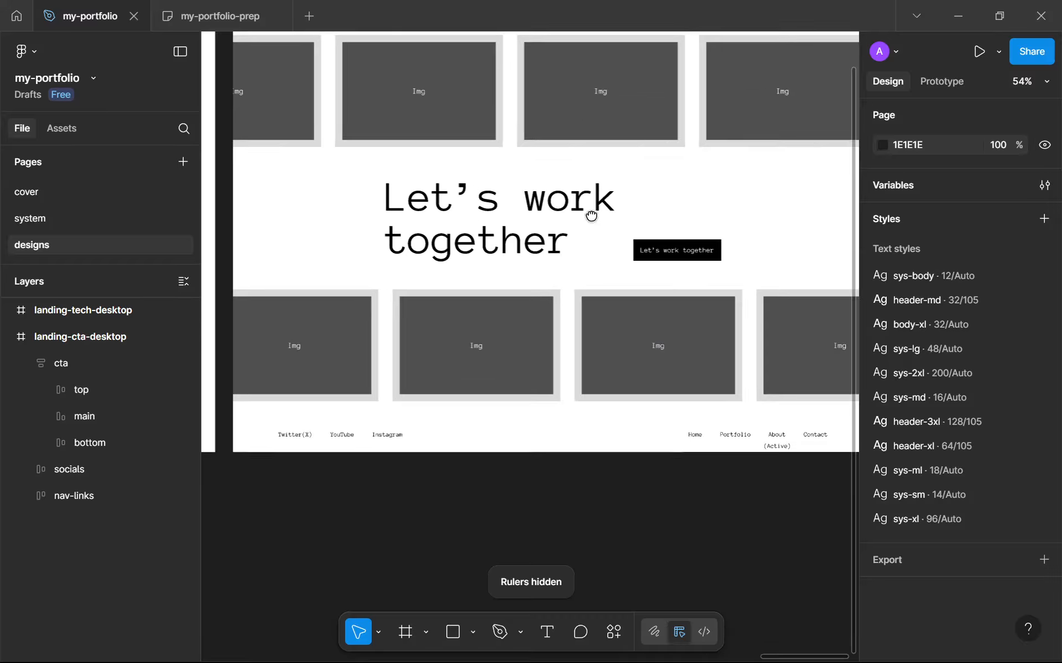
{"action": "scroll", "coordinate": [592, 218], "scroll_direction": "down", "scroll_amount": 3}
{"action": "scroll", "coordinate": [586, 221], "scroll_direction": "up", "scroll_amount": 3}
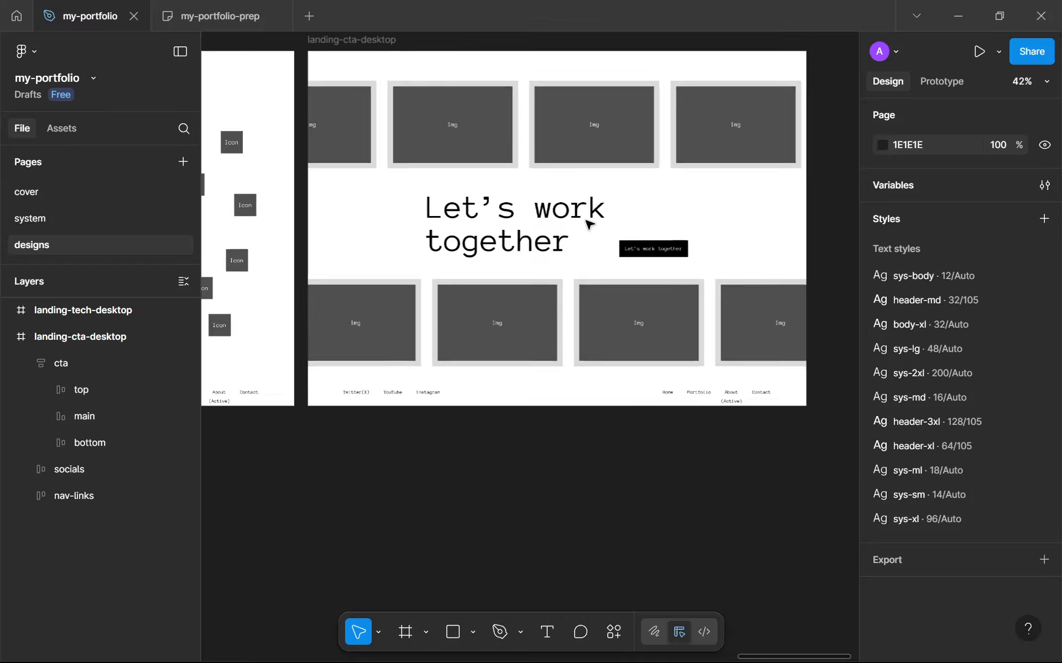
{"action": "scroll", "coordinate": [484, 300], "scroll_direction": "up", "scroll_amount": 5}
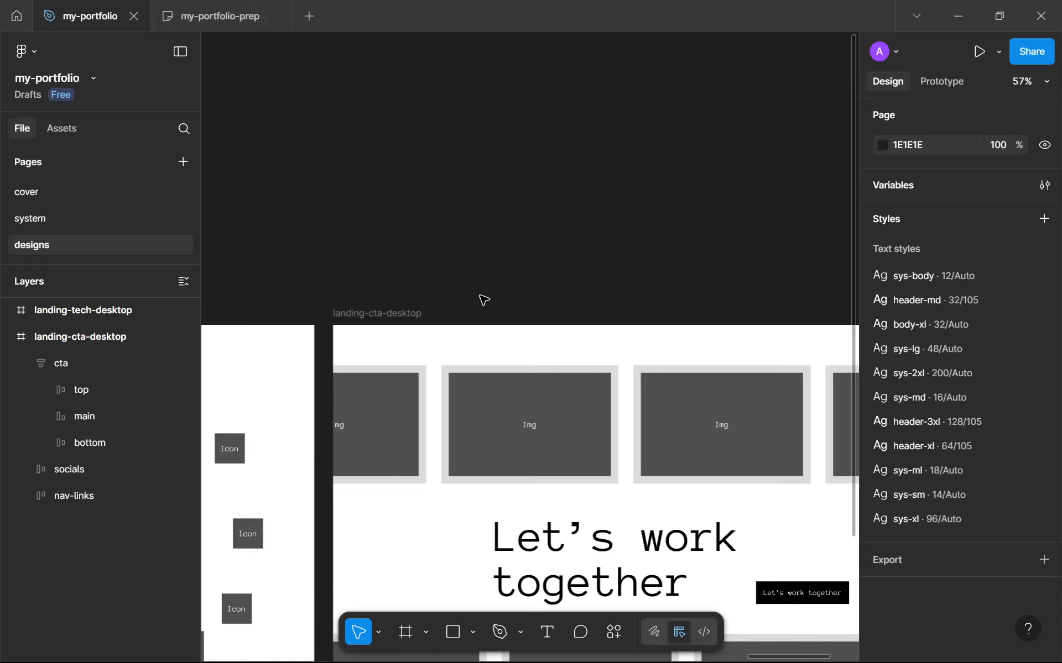
{"action": "scroll", "coordinate": [484, 300], "scroll_direction": "up", "scroll_amount": 1}
{"action": "scroll", "coordinate": [482, 299], "scroll_direction": "down", "scroll_amount": 10}
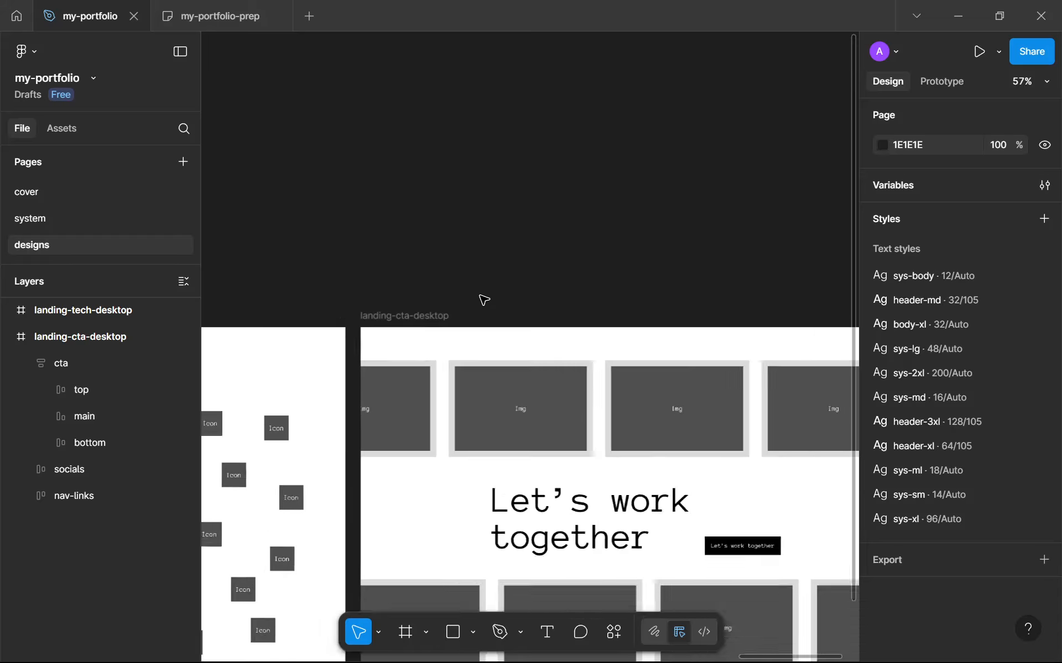
{"action": "scroll", "coordinate": [452, 402], "scroll_direction": "up", "scroll_amount": 7}
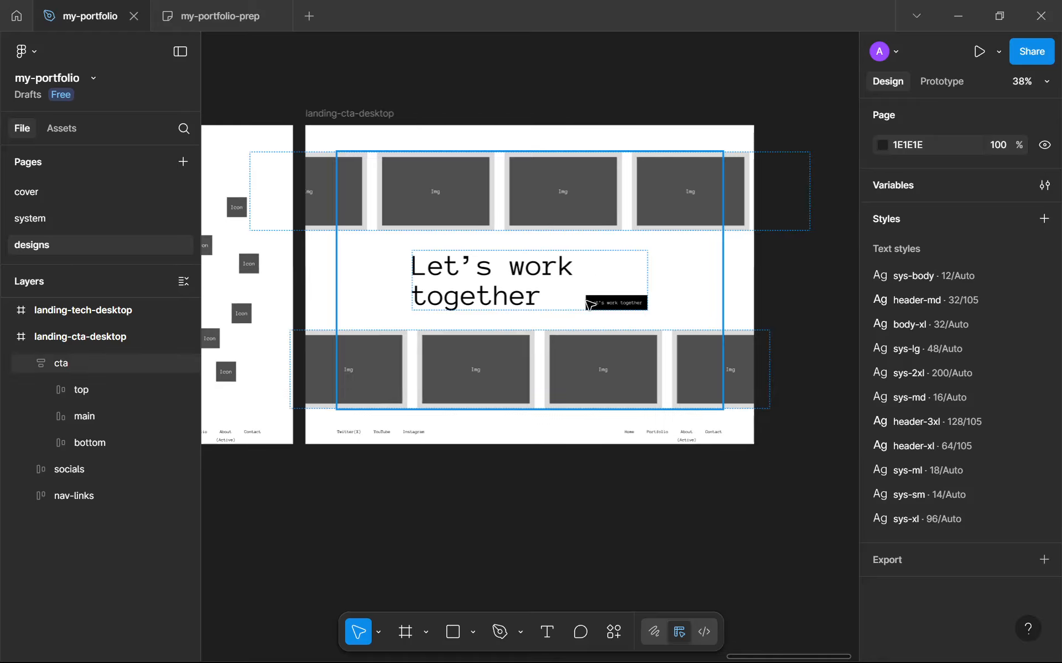
{"action": "scroll", "coordinate": [647, 352], "scroll_direction": "up", "scroll_amount": 3}
{"action": "scroll", "coordinate": [638, 348], "scroll_direction": "down", "scroll_amount": 15}
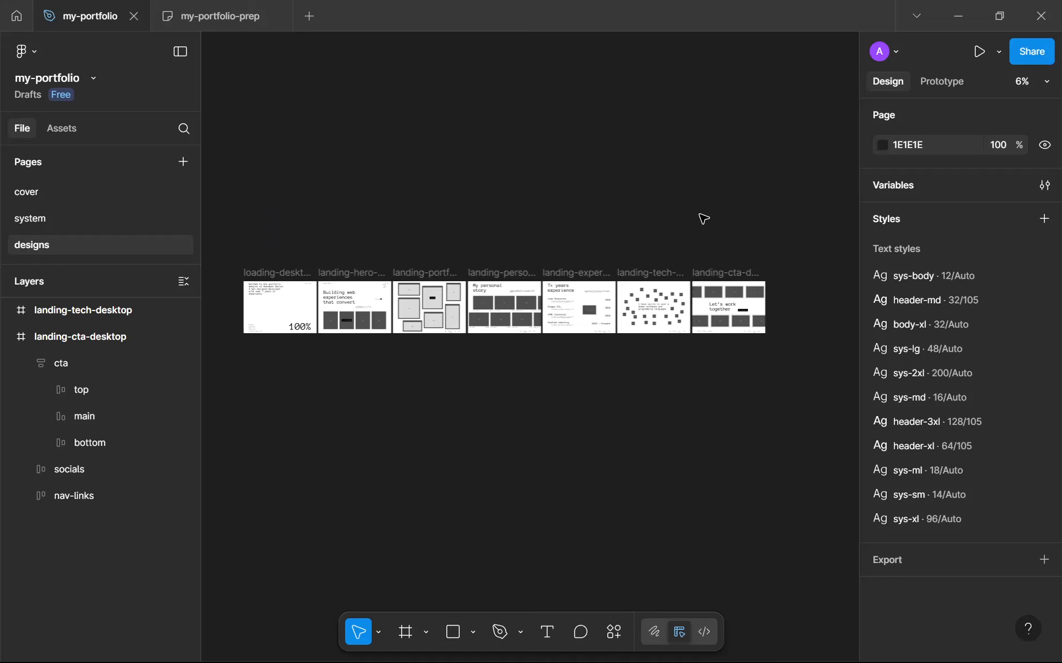
Collapse the landing-cta-desktop layers and switch to the my-portfolio-prep board to review the page plan
{"action": "left_click", "coordinate": [8, 337]}
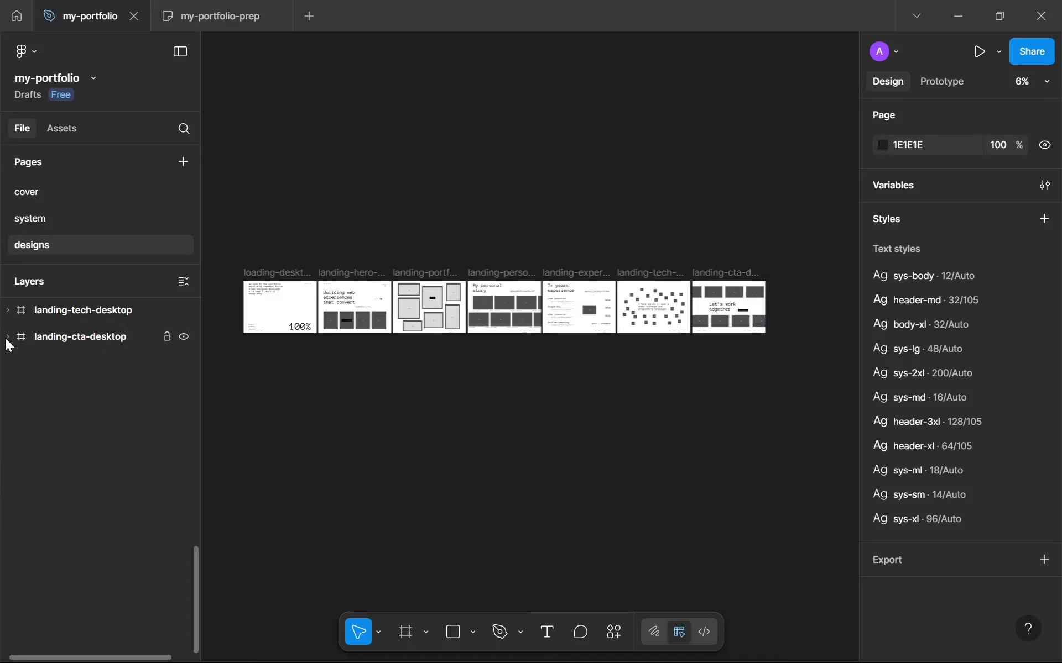
{"action": "left_click", "coordinate": [167, 14]}
{"action": "double_click", "coordinate": [608, 320]}
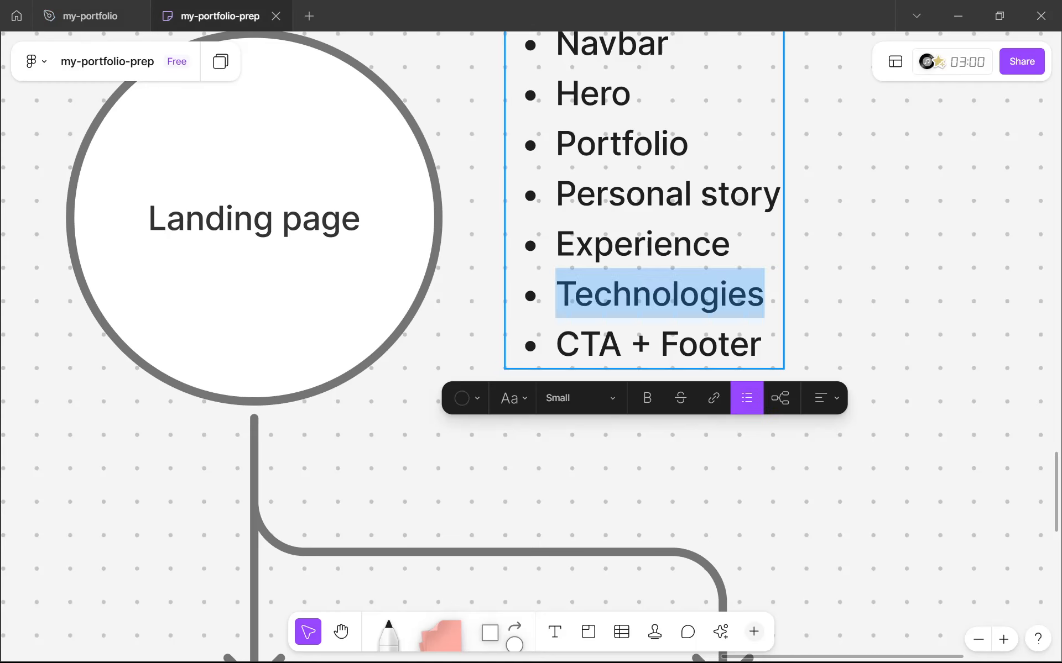
{"action": "scroll", "coordinate": [642, 331], "scroll_direction": "down", "scroll_amount": 5}
{"action": "left_click", "coordinate": [668, 310]}
{"action": "left_click", "coordinate": [706, 439]}
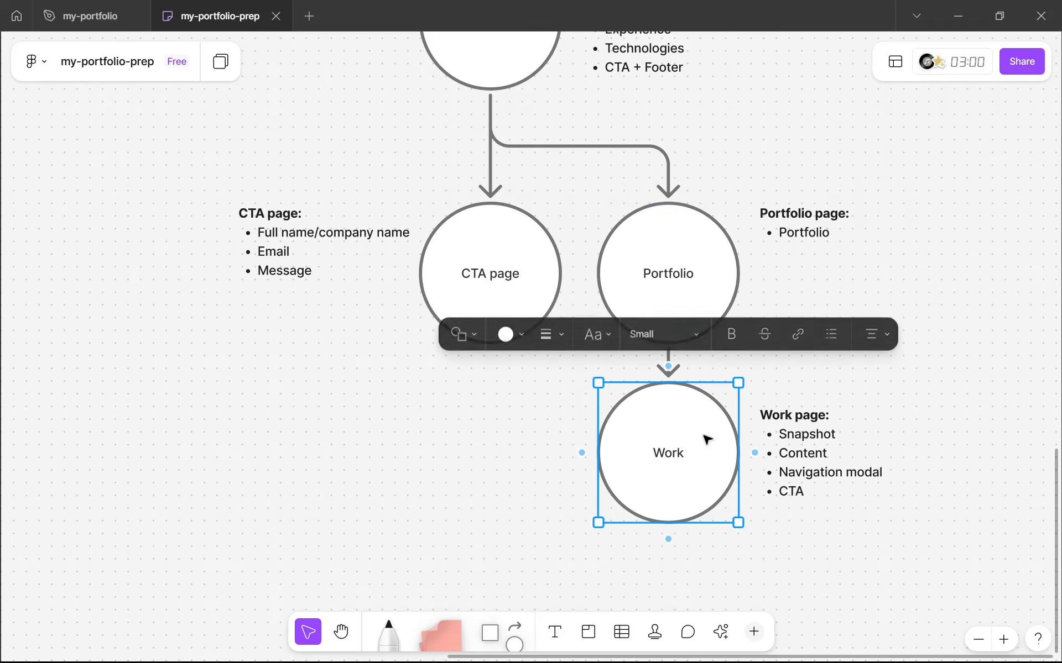
{"action": "left_click", "coordinate": [649, 226]}
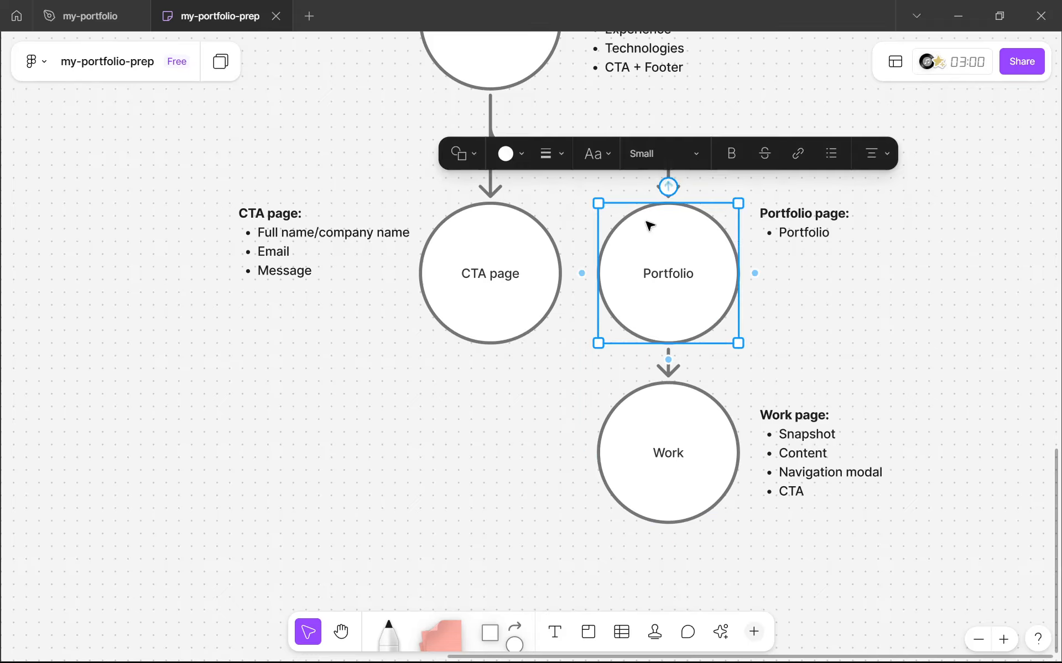